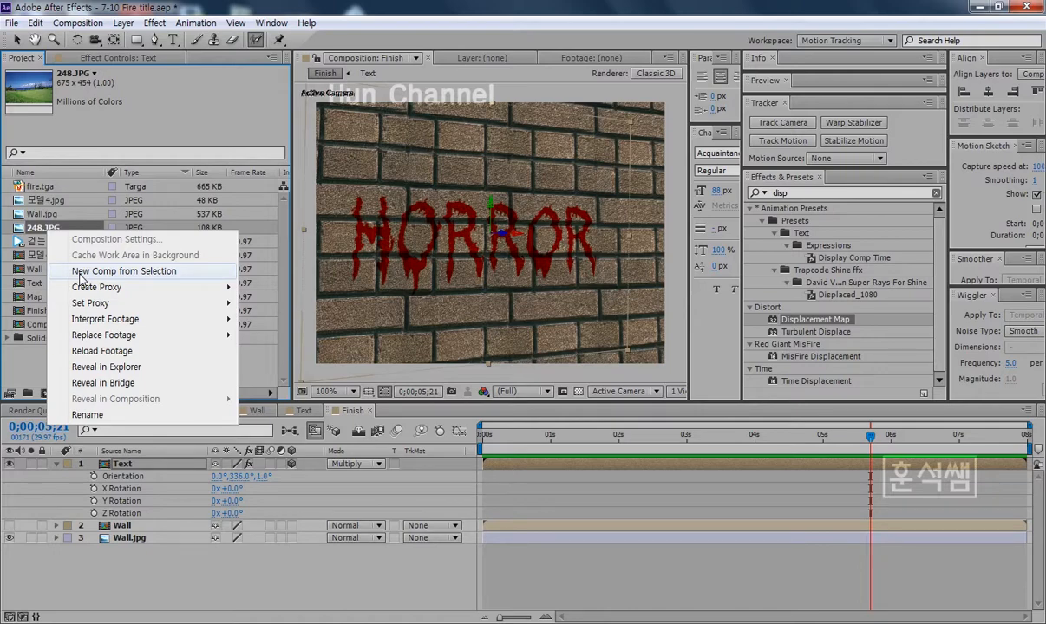
Create a composition from 248.JPG and place 걷는장면.avi above it as the top layer, starting at 0 seconds
left_click(121, 272)
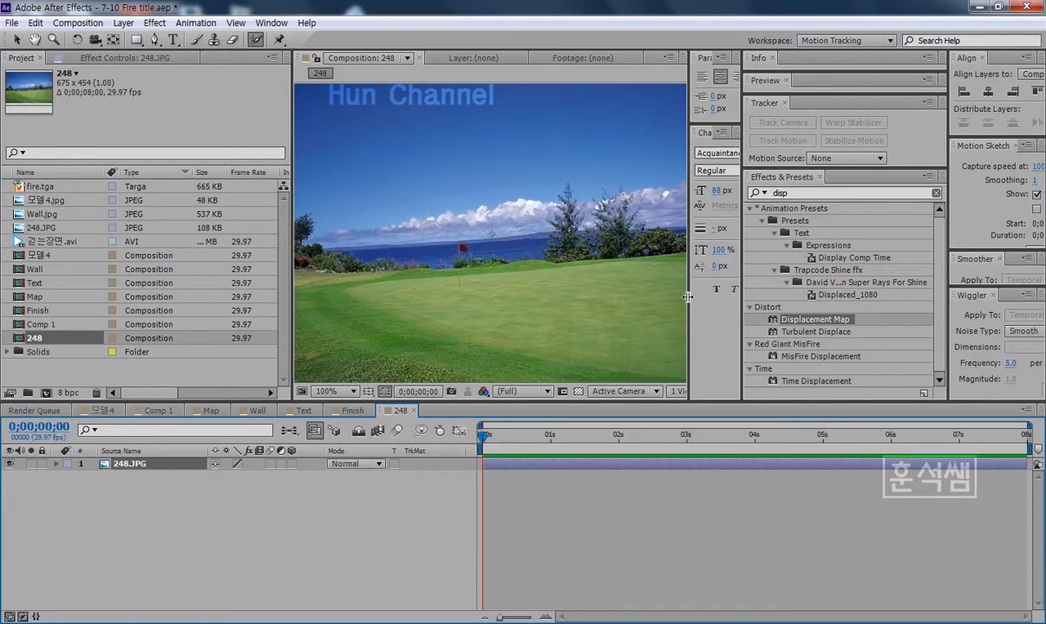
left_click_drag(687, 296, 794, 296)
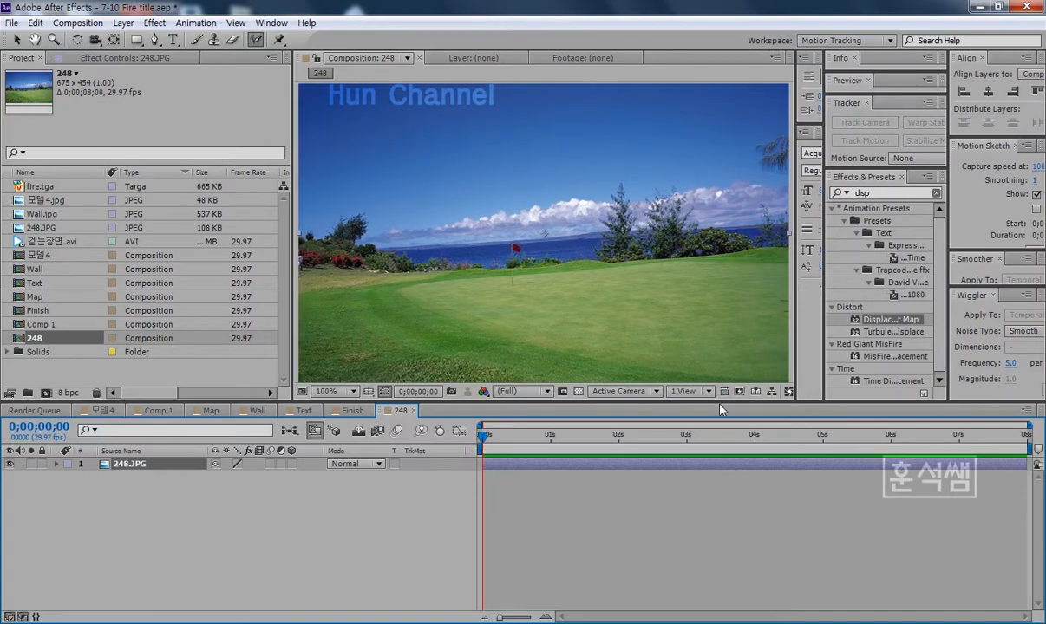
left_click_drag(718, 406, 718, 428)
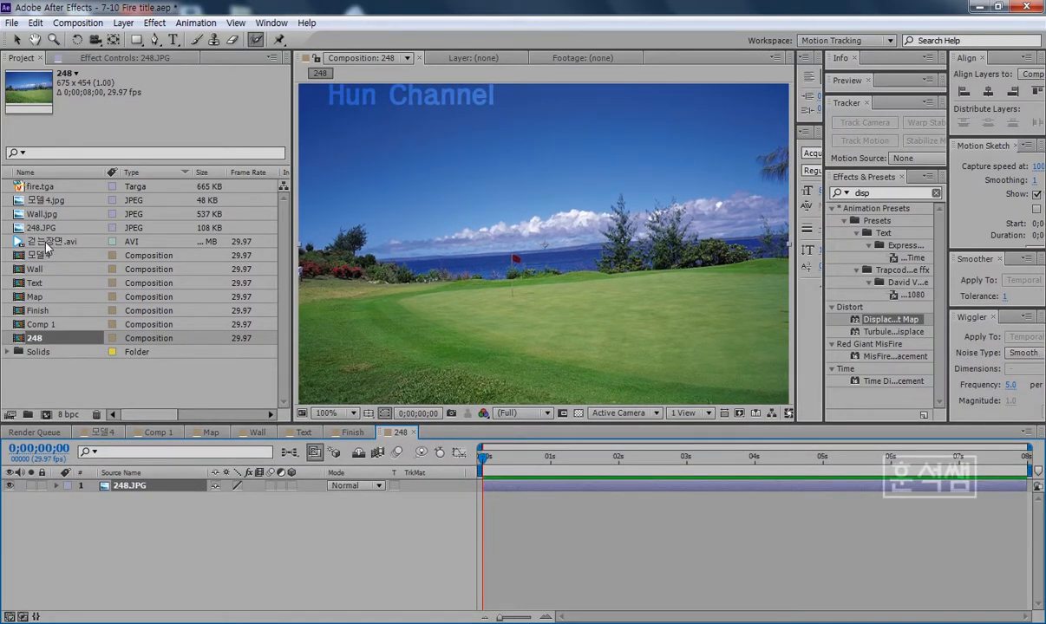
left_click_drag(47, 245, 160, 486)
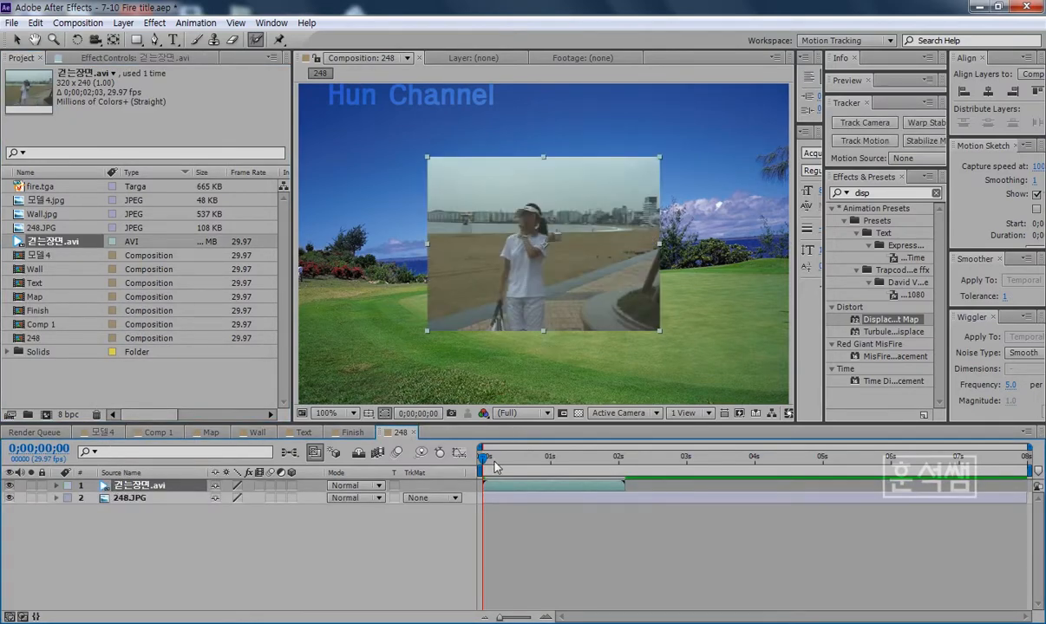
mouse_move(494, 468)
left_mouse_down()
mouse_move(584, 469)
mouse_move(484, 468)
left_mouse_up()
left_click_drag(484, 457, 457, 454)
Open the 걷는장면.avi layer for isolated viewing, enlarge its viewing area and magnify the footage to 200%
double_click(516, 267)
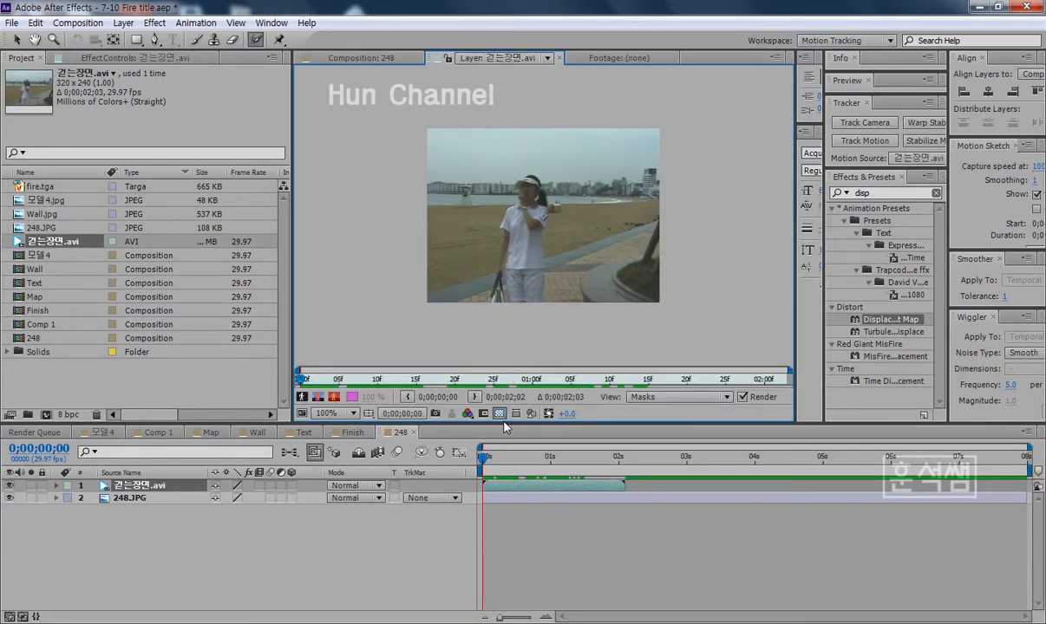
left_click_drag(502, 424, 502, 464)
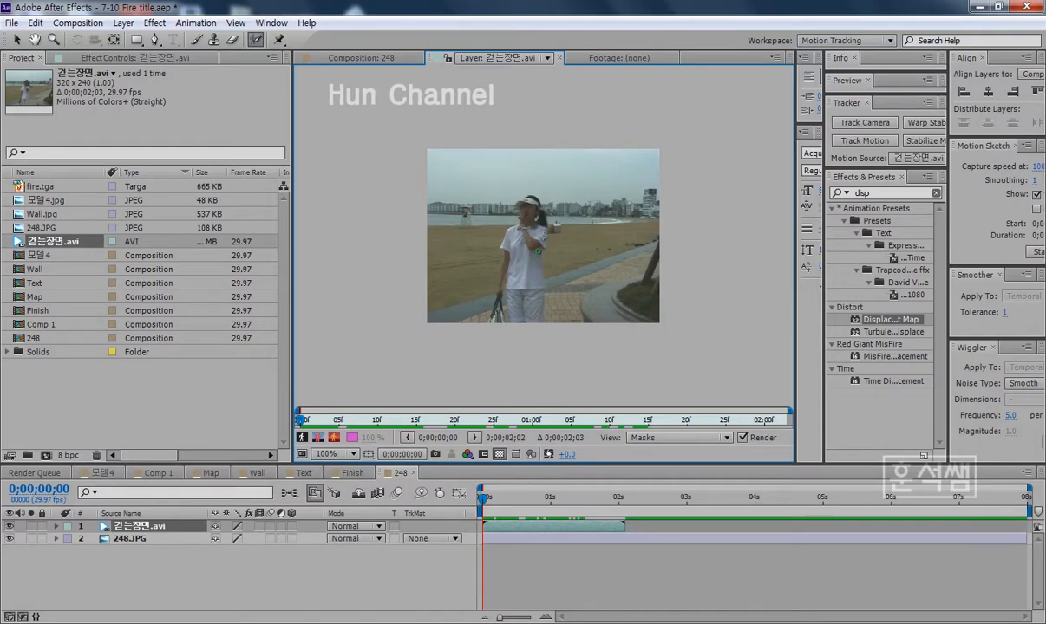
scroll(523, 261, "up", 1)
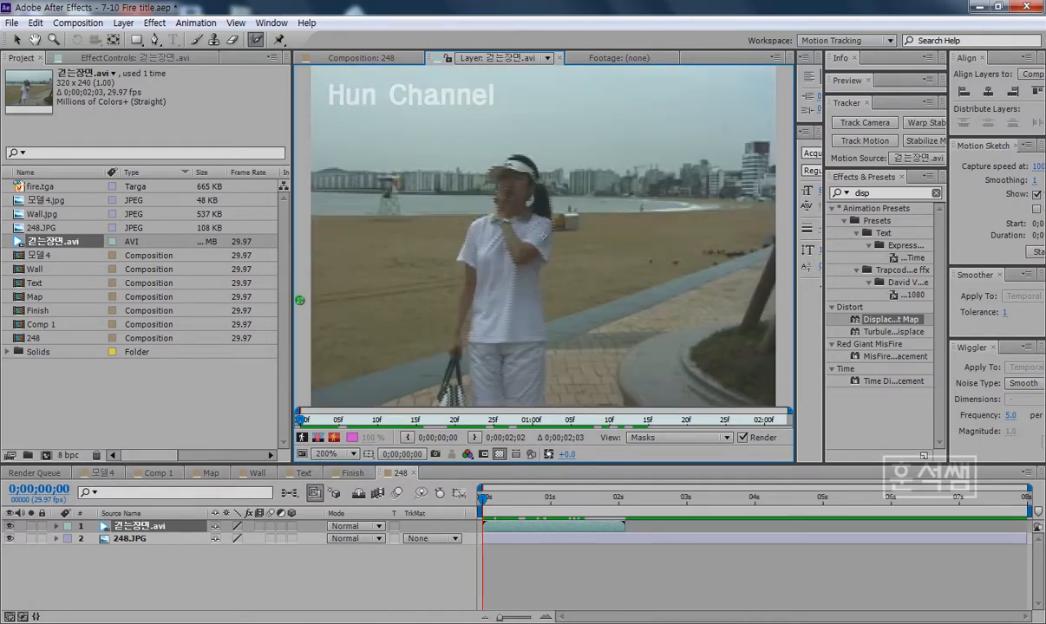
left_click_drag(293, 295, 221, 293)
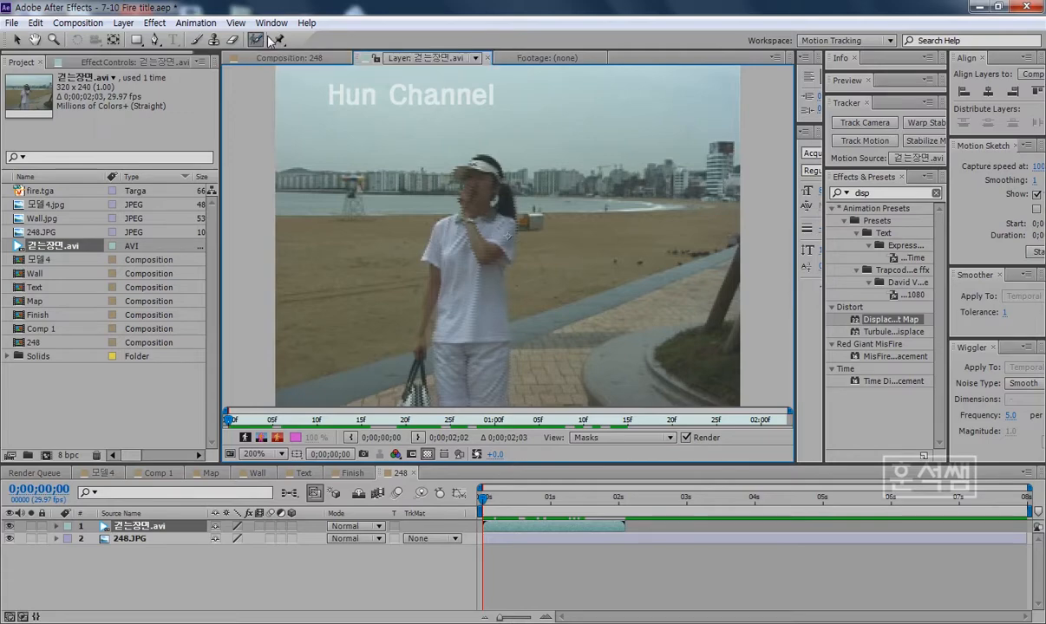
Paint Roto Brush foreground strokes over the woman's body, cap, shoulder, arm and bag strap on the first frame
mouse_move(459, 400)
left_mouse_down()
mouse_move(451, 317)
mouse_move(478, 180)
mouse_move(486, 373)
mouse_move(466, 399)
mouse_move(457, 388)
left_mouse_up()
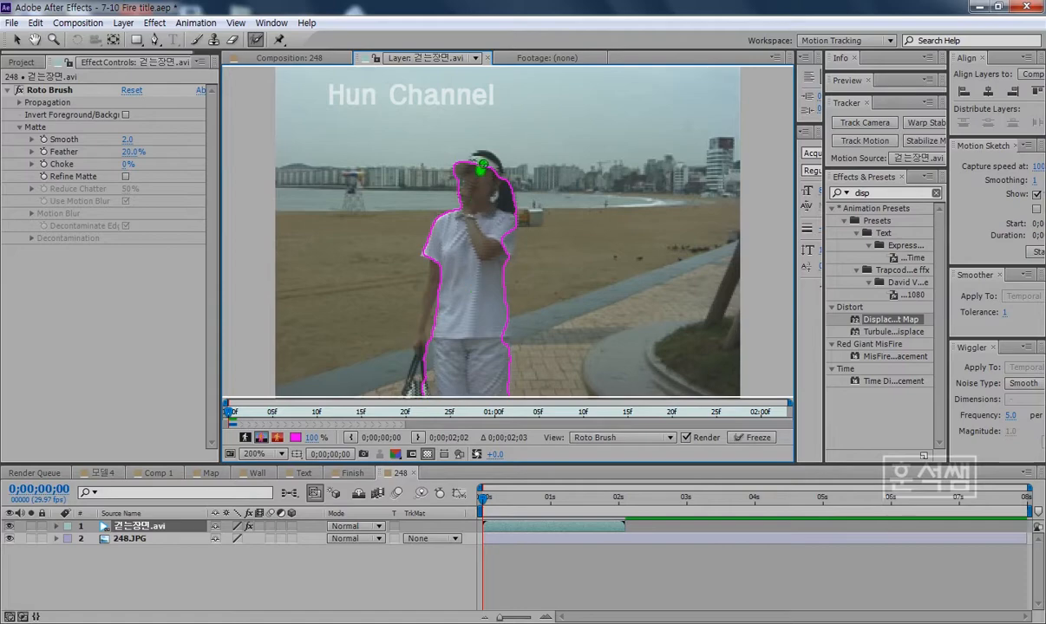
left_click_drag(491, 170, 483, 176)
left_click_drag(486, 224, 499, 243)
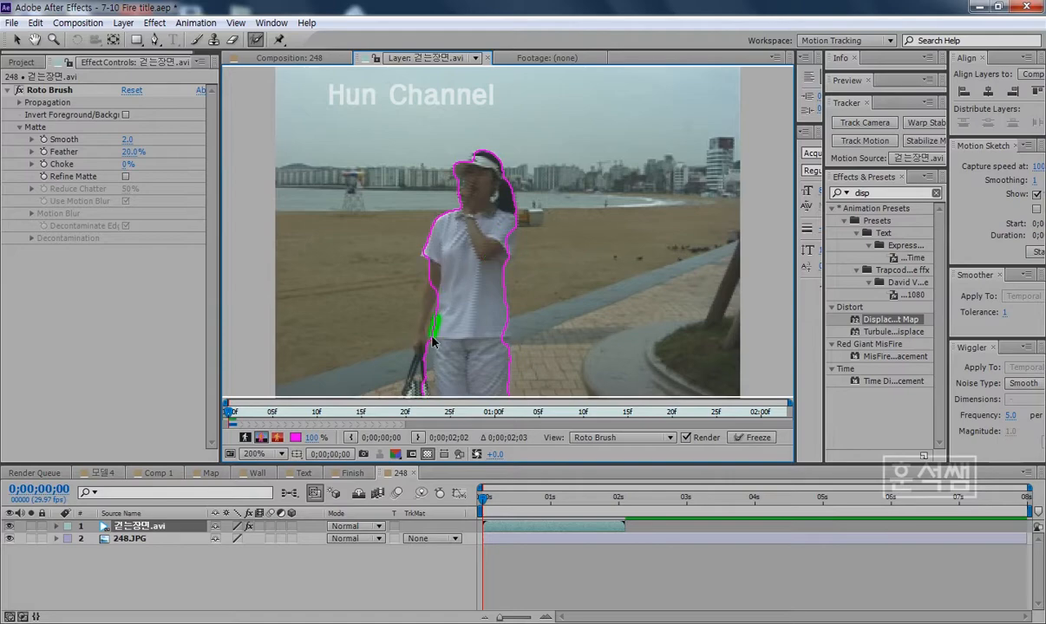
left_click_drag(428, 355, 426, 388)
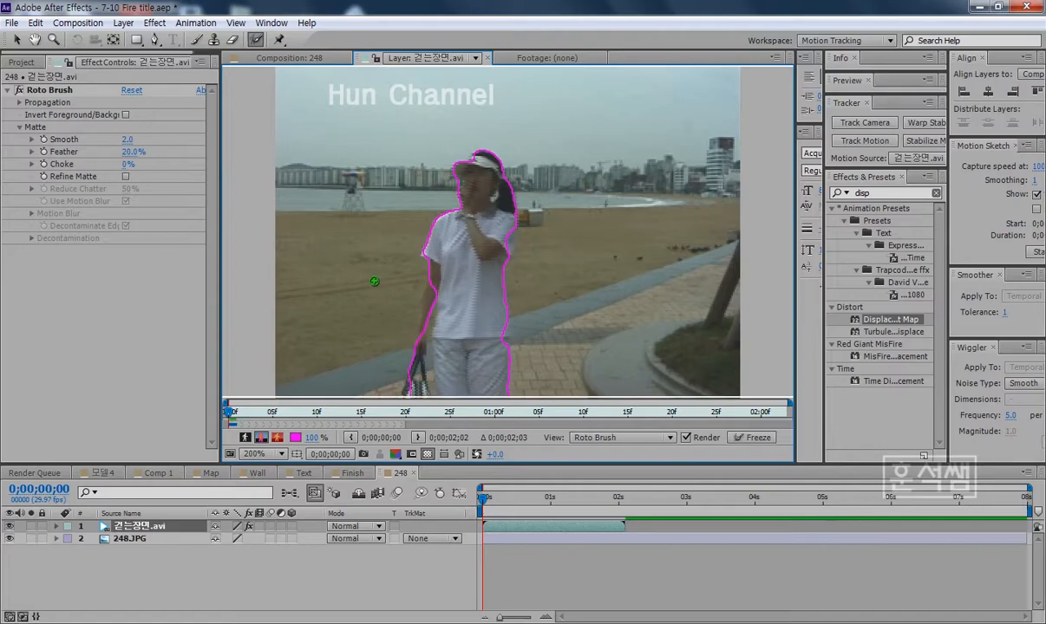
Add the woman's hanging arm to the Roto Brush selection and subtract the stray beach and pavement area beside her
left_click_drag(370, 276, 382, 270)
left_click_drag(439, 302, 431, 309)
left_click_drag(500, 337, 495, 345)
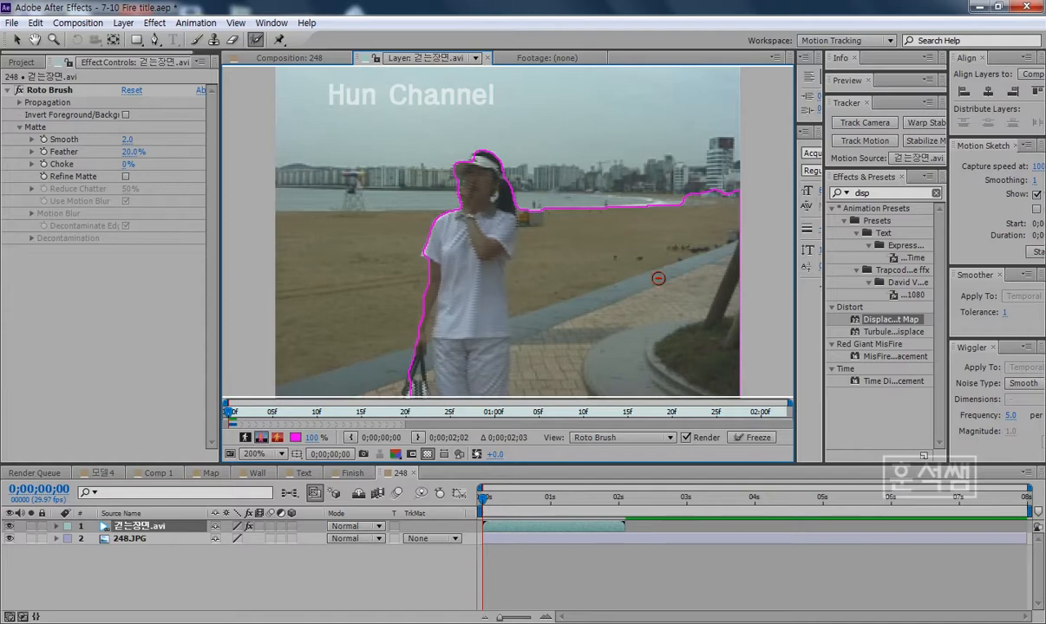
mouse_move(656, 271)
left_mouse_down()
mouse_move(617, 313)
mouse_move(605, 252)
mouse_move(658, 247)
mouse_move(660, 287)
left_mouse_up()
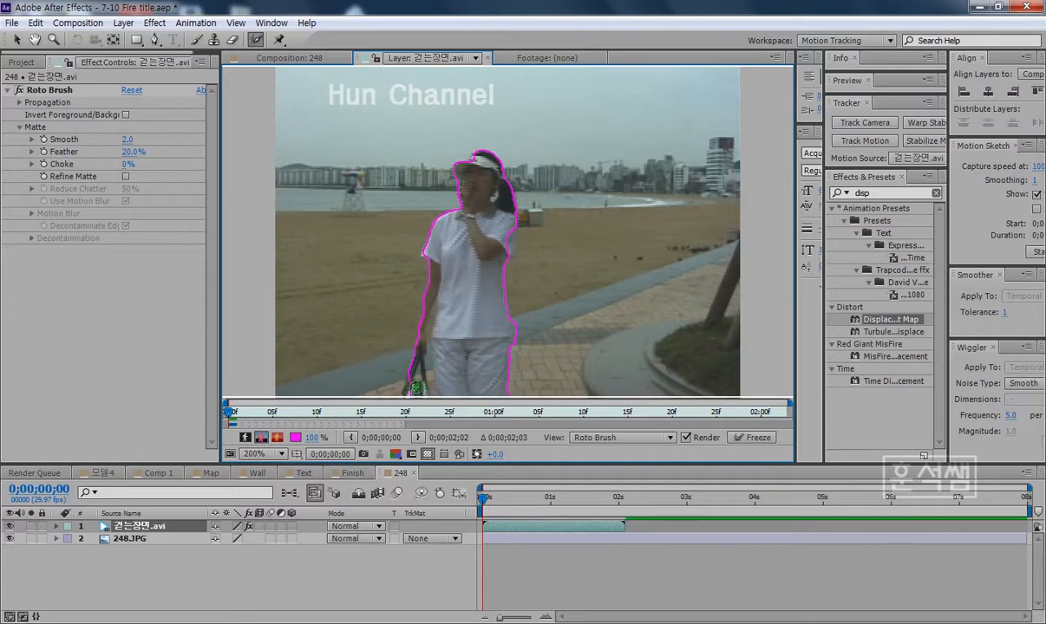
Extend the Roto Brush selection over the striped handbag at the bottom edge of the footage
scroll(409, 382, "up", 2)
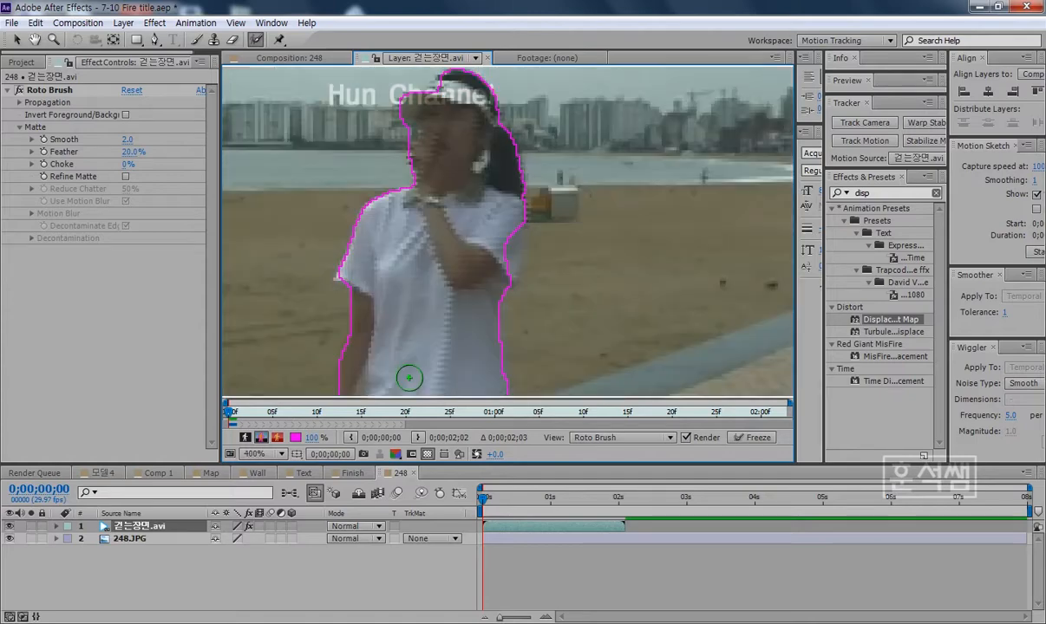
left_click_drag(443, 345, 527, 81)
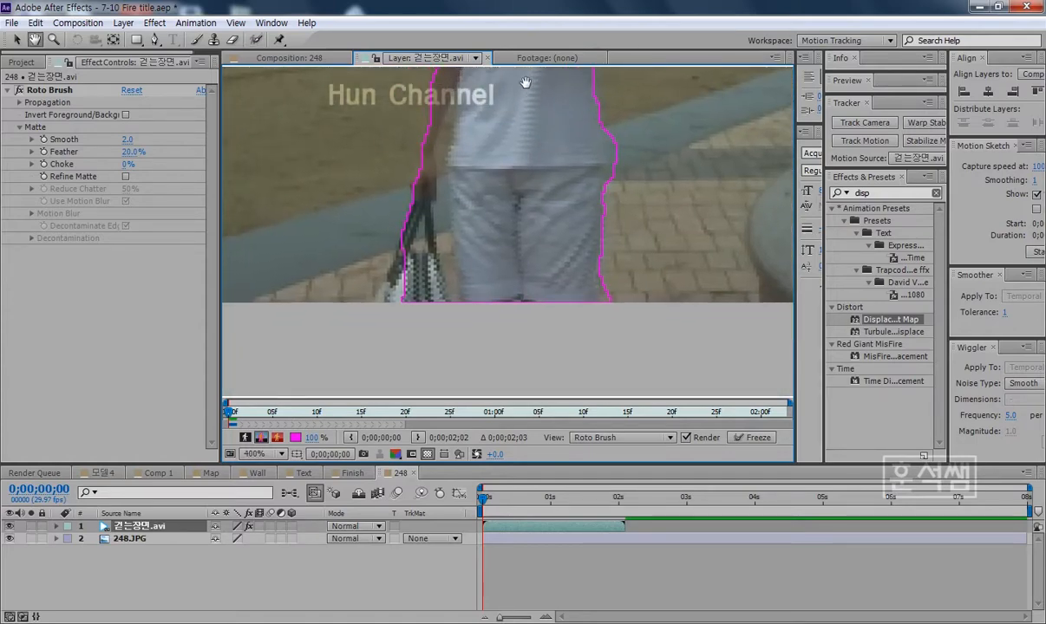
scroll(411, 299, "up", 1)
mouse_move(411, 299)
left_mouse_down()
mouse_move(406, 244)
mouse_move(362, 284)
left_mouse_up()
key("space")
left_click_drag(357, 224, 362, 280)
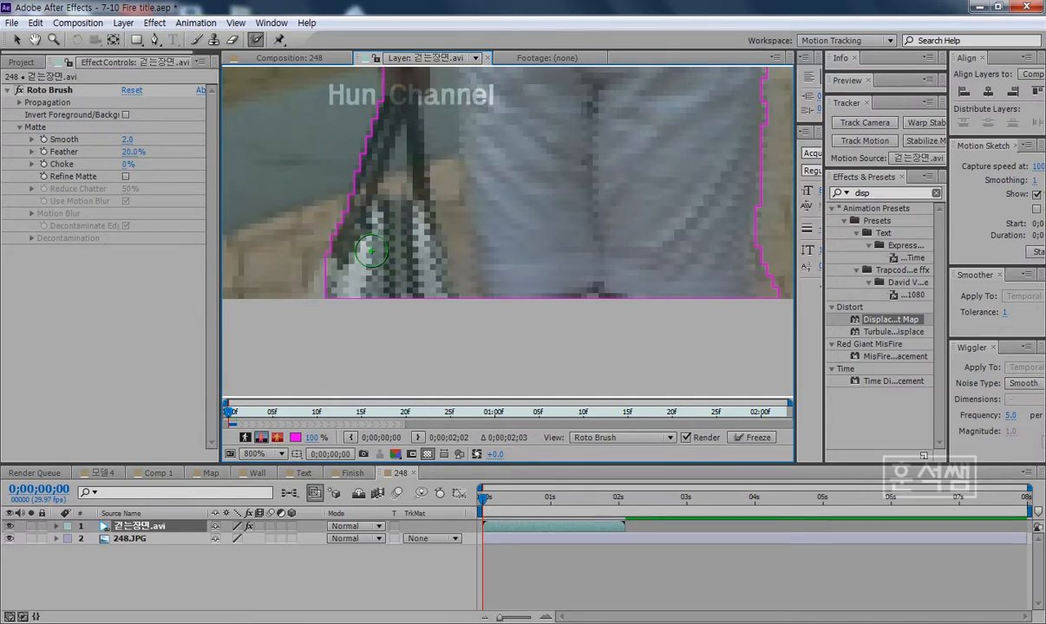
Try to subtract the background gap between the woman's arm, handbag and trousers with Roto Brush strokes
scroll(502, 203, "down", 1)
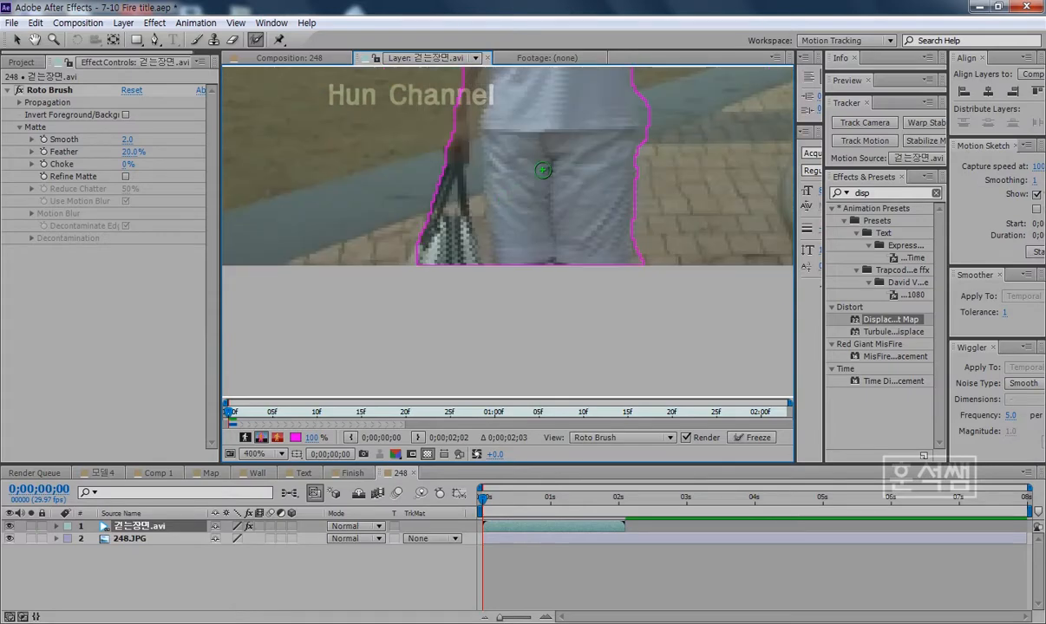
left_click_drag(513, 163, 524, 241)
scroll(429, 251, "up", 1)
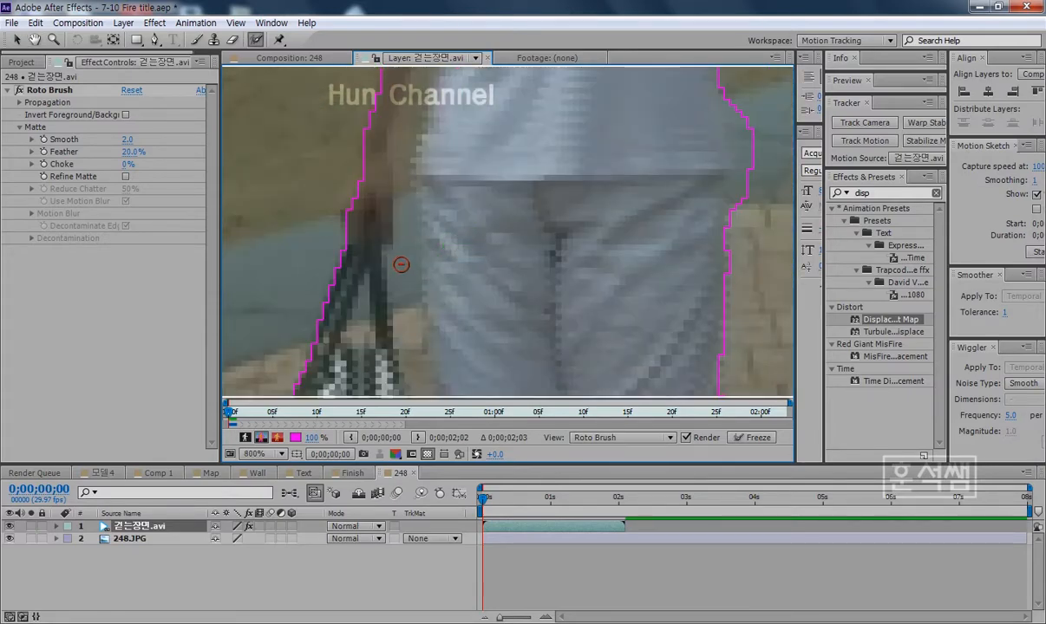
left_click_drag(403, 258, 405, 279, "alt")
left_click_drag(410, 186, 407, 335, "alt")
mouse_move(401, 155)
left_mouse_down()
mouse_move(398, 230)
mouse_move(409, 226)
mouse_move(419, 308)
left_mouse_up()
scroll(516, 239, "down", 2)
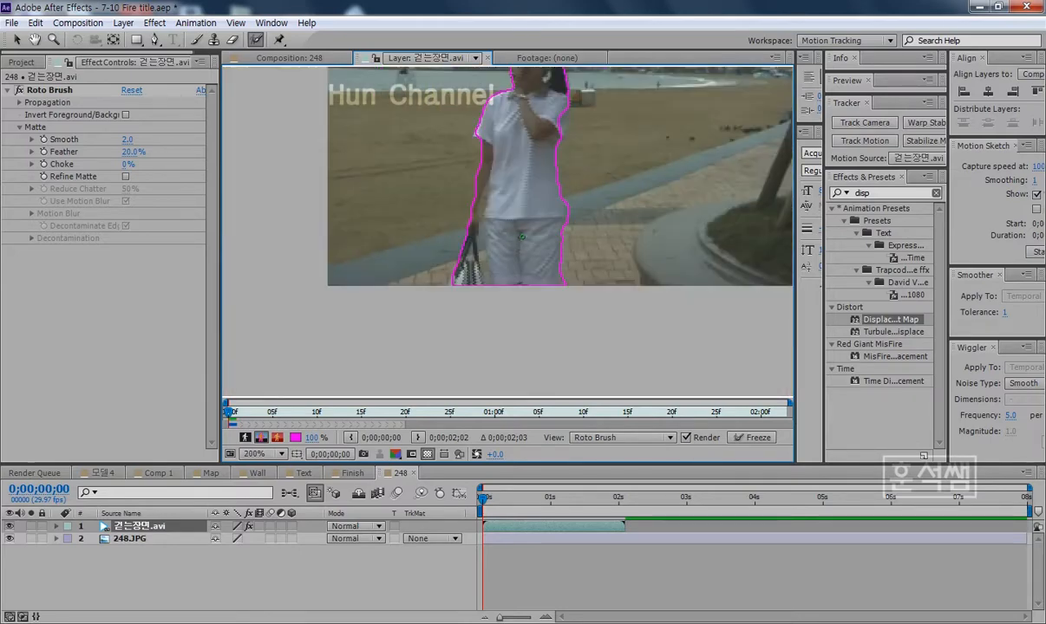
Remove the background bulge beside the woman's waist from the Roto Brush selection
scroll(565, 227, "up", 2)
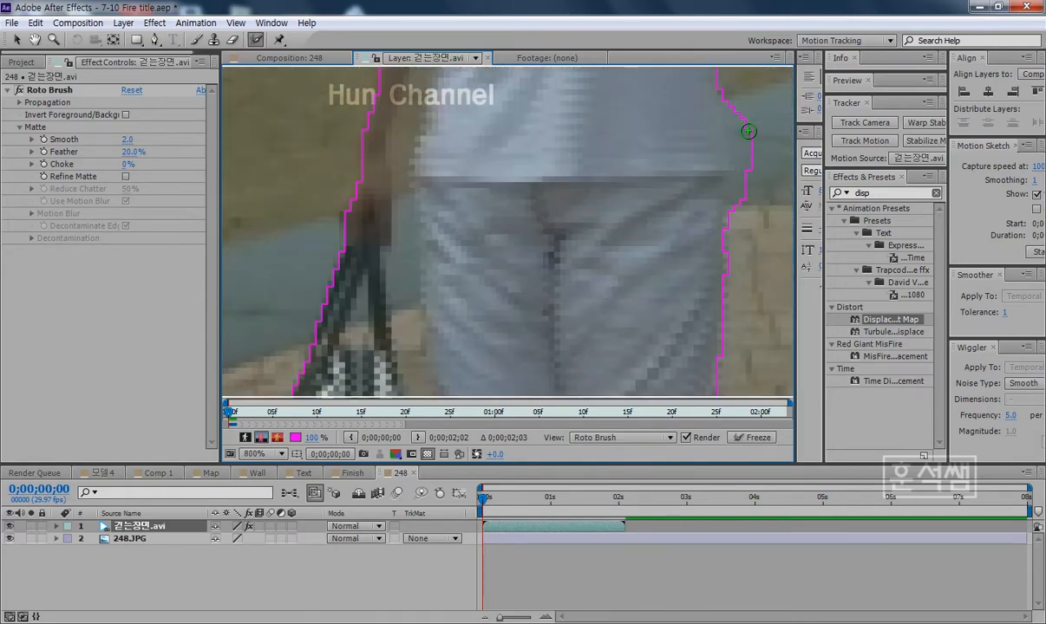
left_click_drag(748, 129, 751, 174)
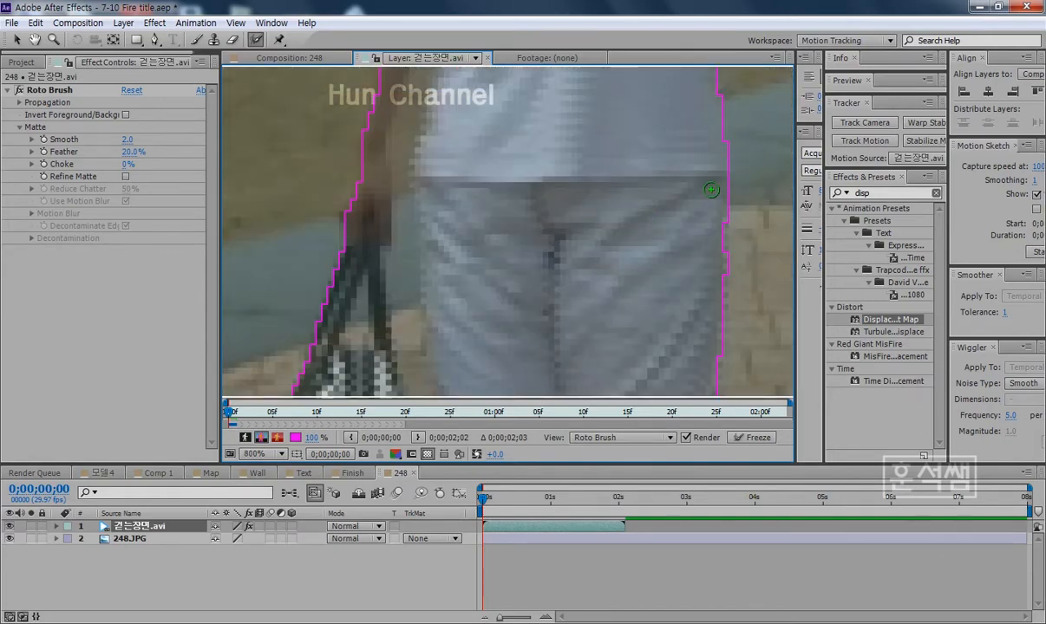
scroll(688, 193, "down", 1)
scroll(611, 280, "down", 3)
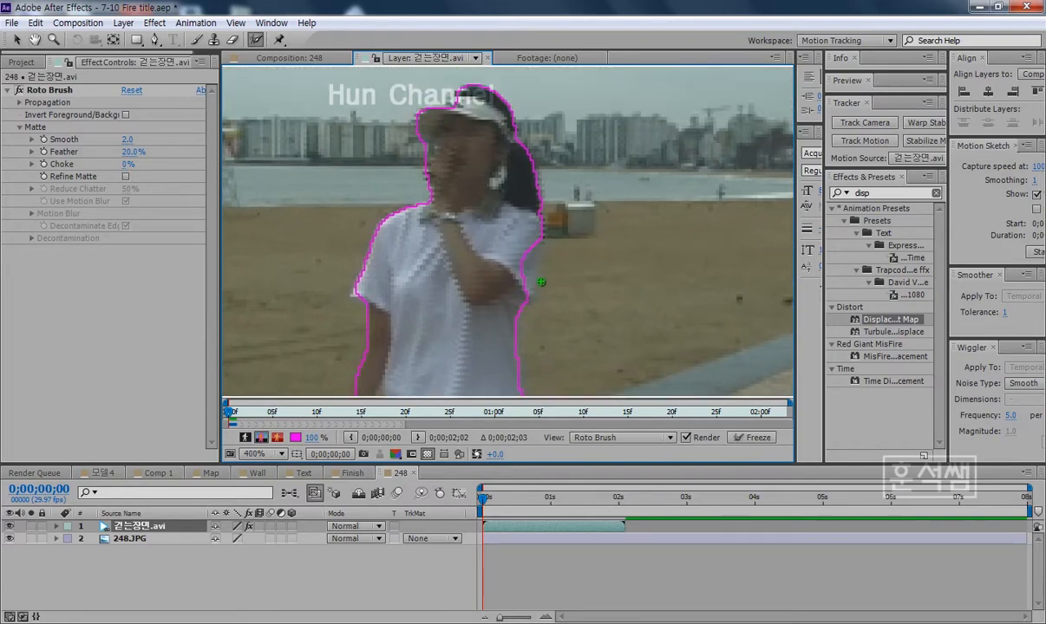
Consult the Roto Brush notes image in Windows Photo Viewer, and add the missing sleeve edge beside the bent arm to the selection
scroll(541, 282, "up", 4)
key("alt+Tab")
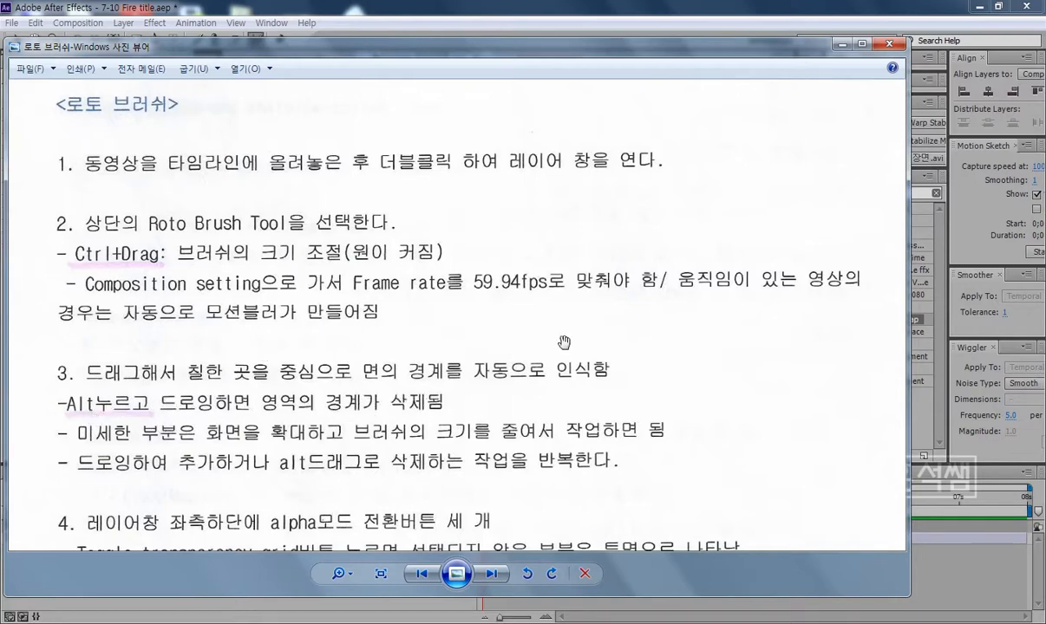
left_click(840, 44)
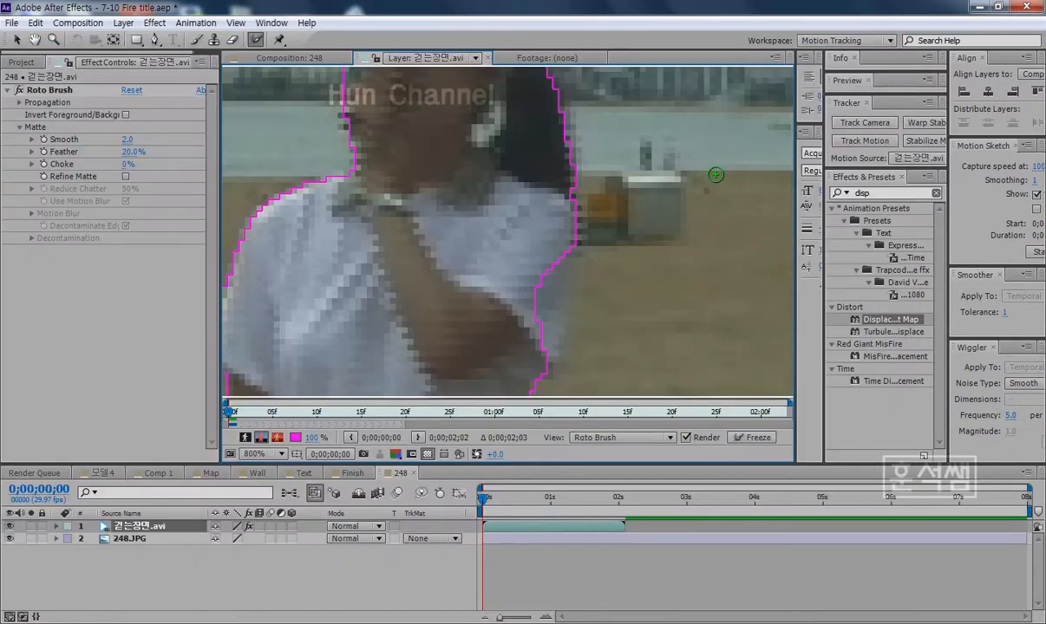
left_click_drag(539, 288, 536, 305)
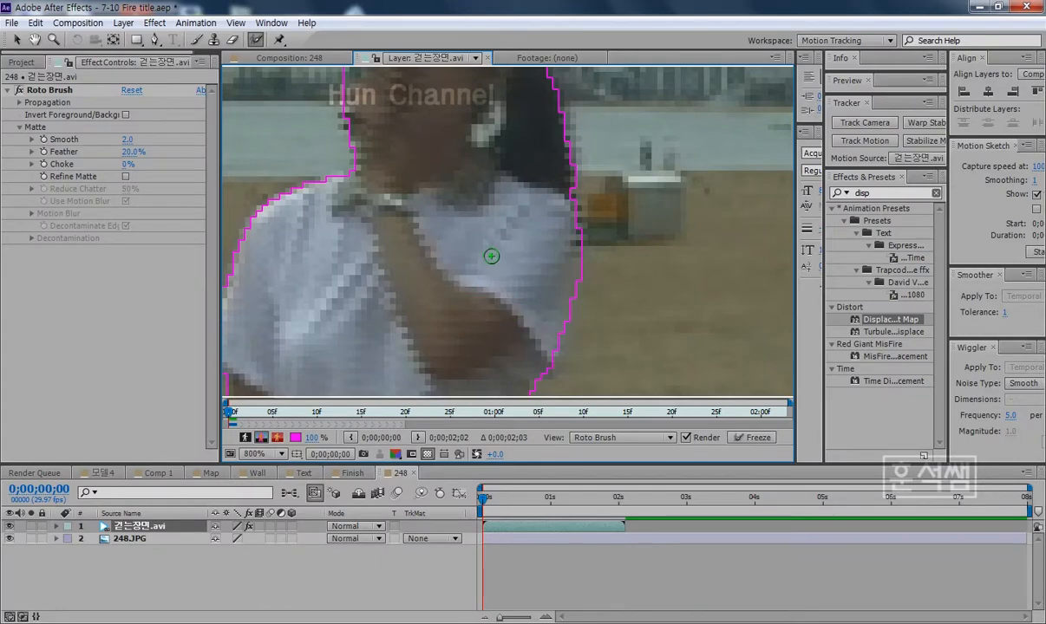
scroll(492, 251, "down", 1)
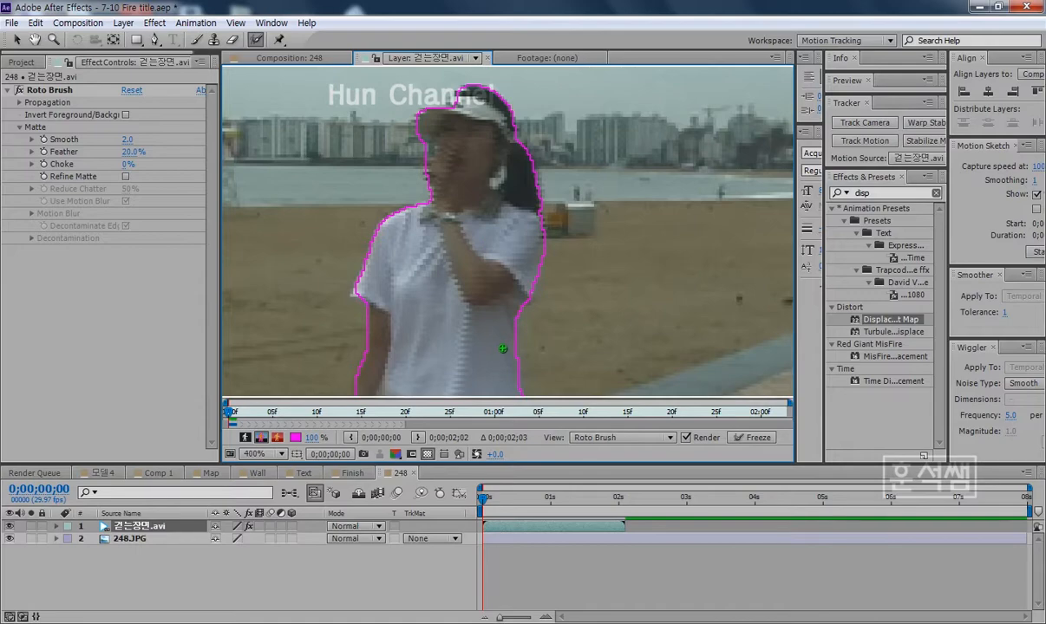
scroll(503, 348, "down", 1)
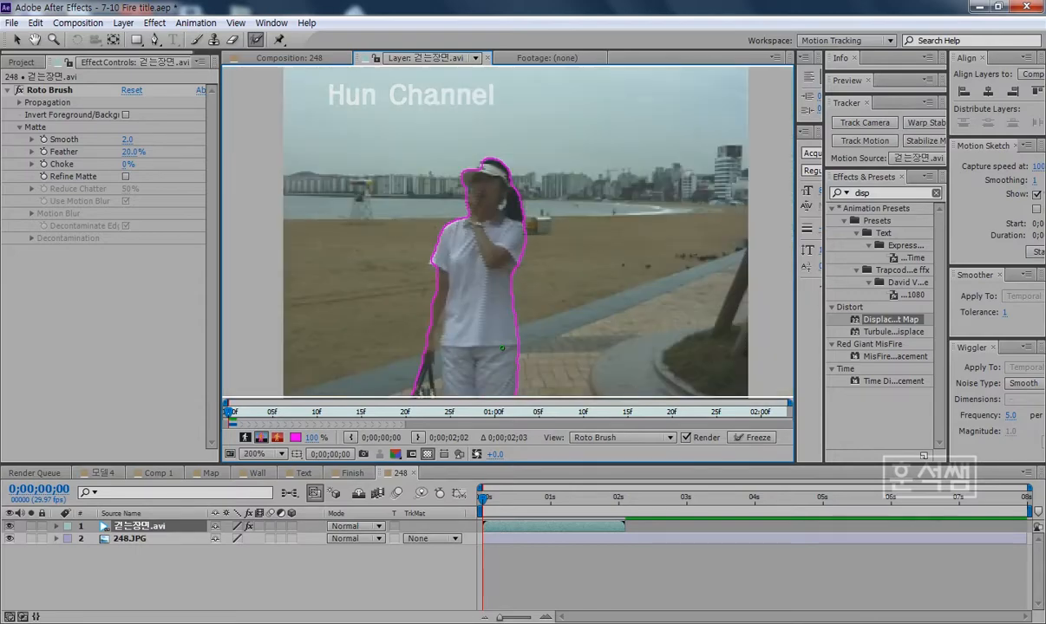
Compare the cutout over the golf course in composition 248 with the Roto Brush outline in the layer view
left_click(292, 61)
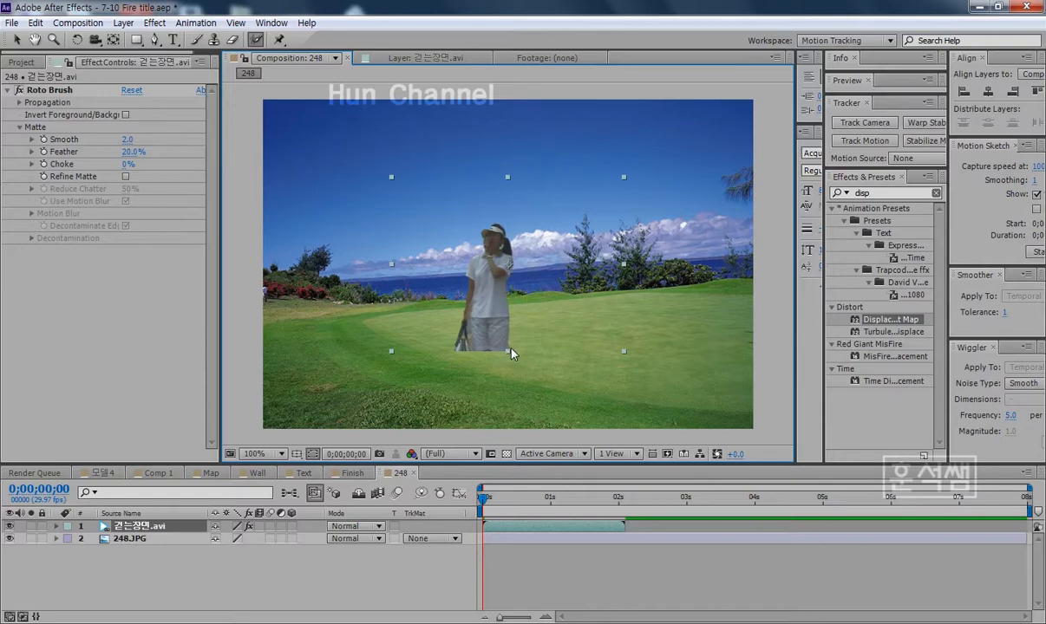
left_click(419, 59)
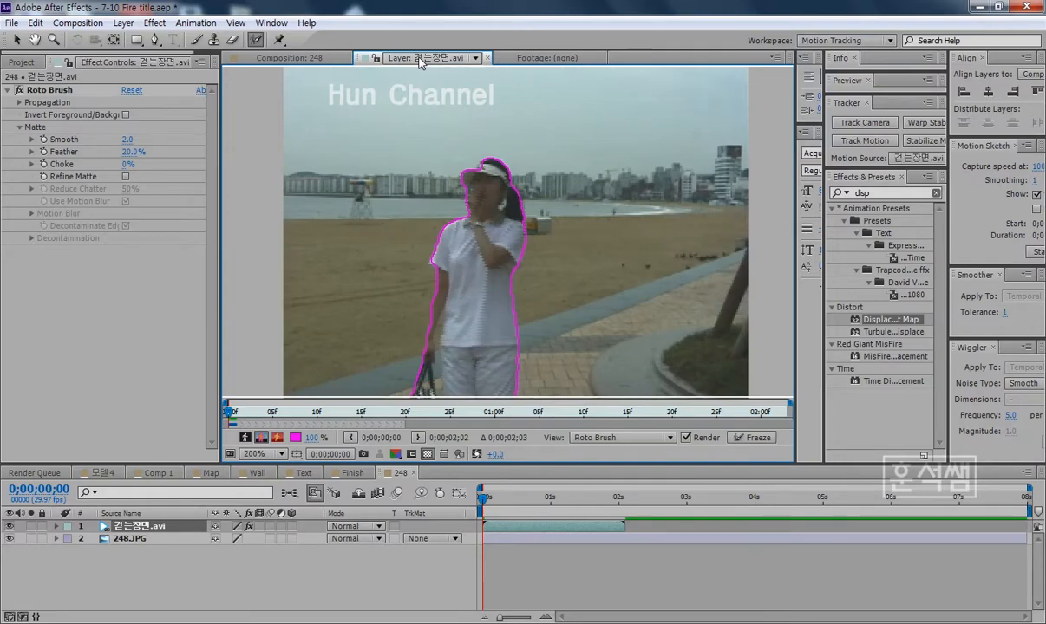
left_click(292, 59)
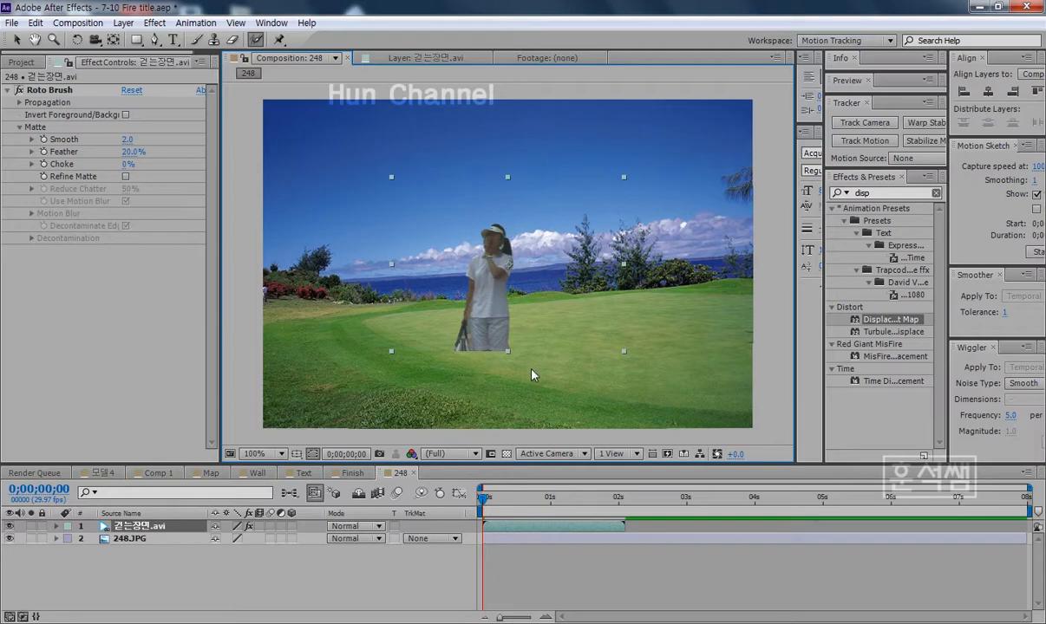
left_click(421, 59)
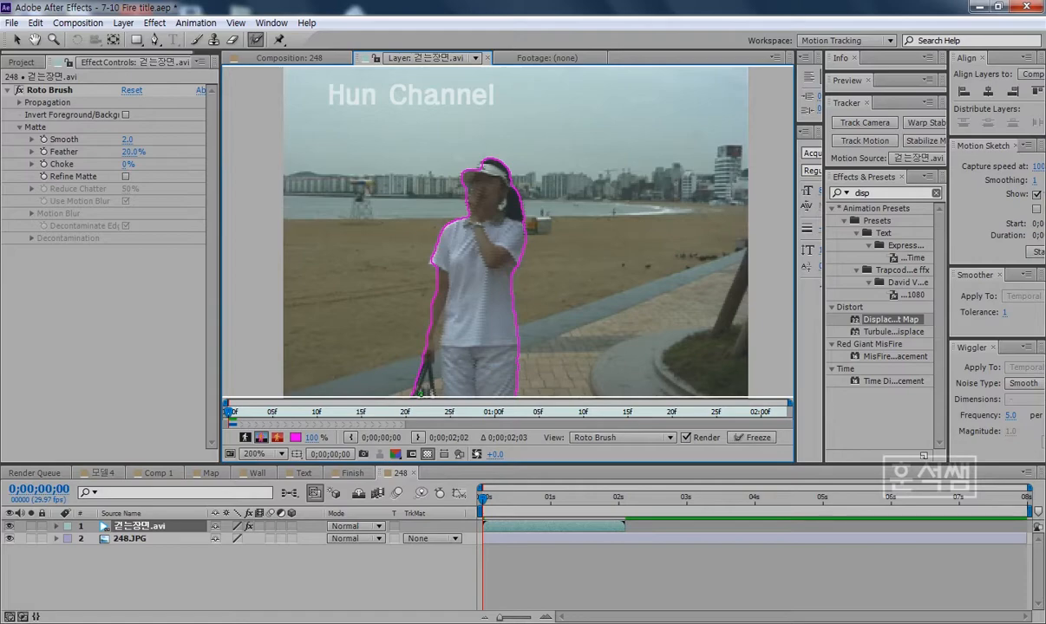
Correct the Roto Brush outline frame by frame, adding the sleeve at 0;00;00;01 and the hanging arm at 0;00;00;02
key("Page_Down")
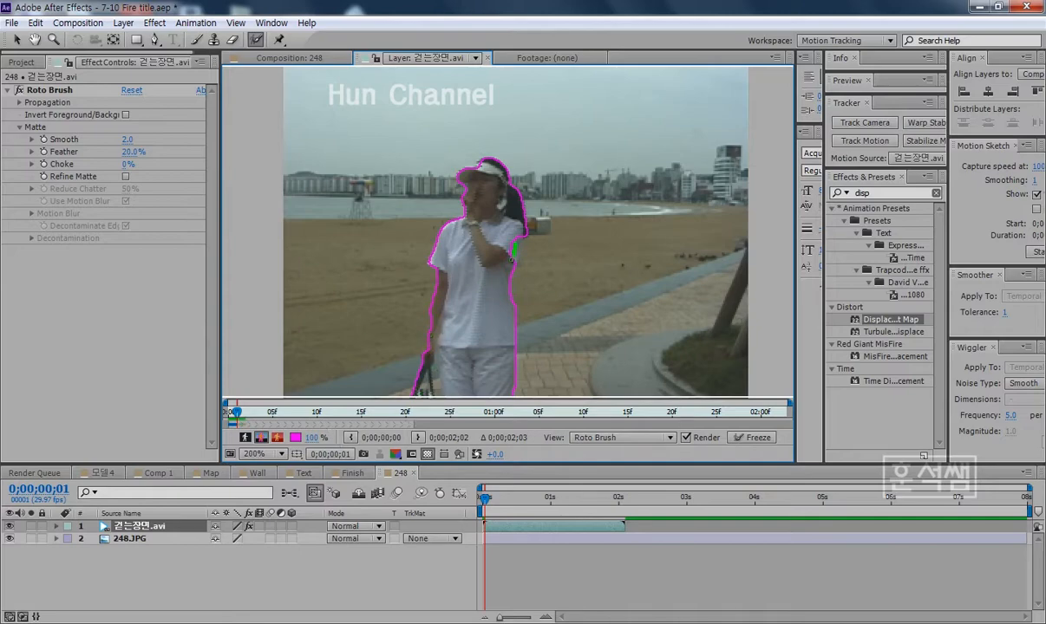
left_click_drag(499, 255, 515, 237)
key("Page_Down")
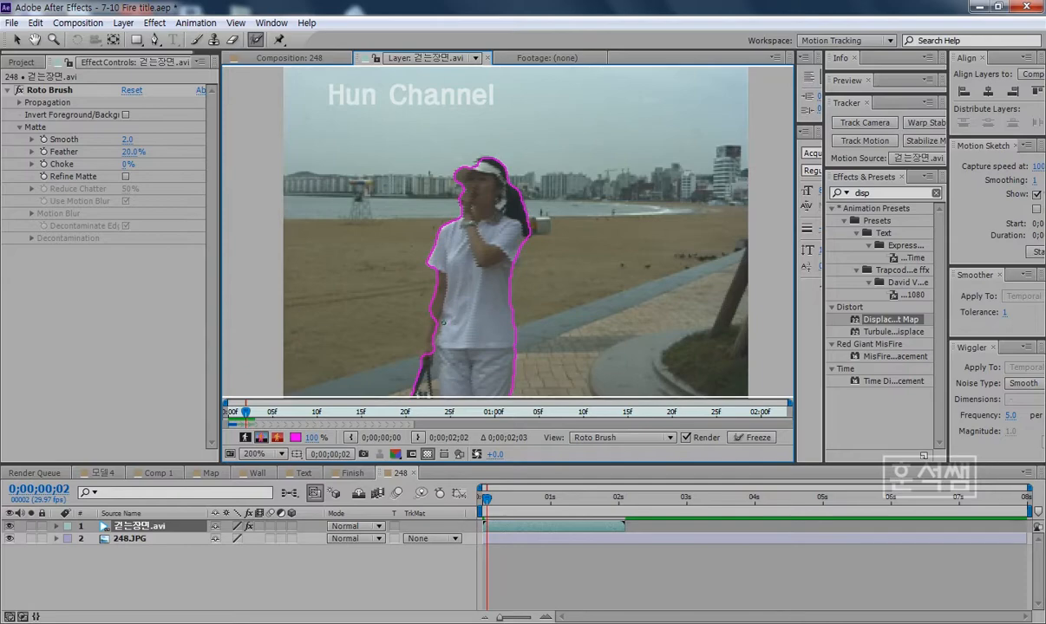
left_click_drag(431, 338, 431, 352)
scroll(420, 345, "up", 1)
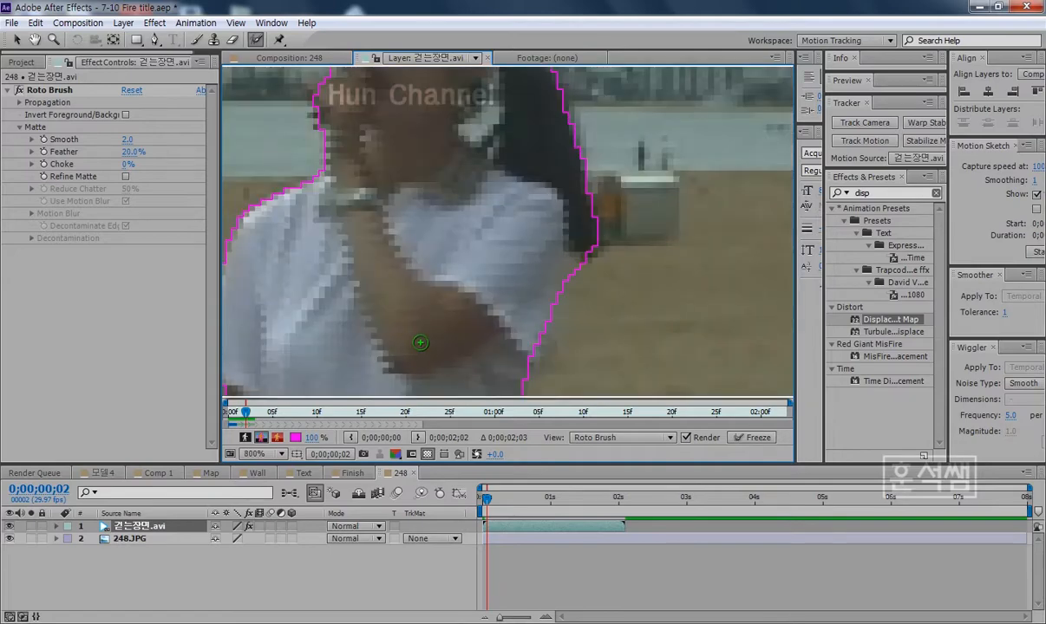
scroll(427, 357, "down", 1)
scroll(435, 367, "up", 1)
left_click_drag(536, 160, 539, 152)
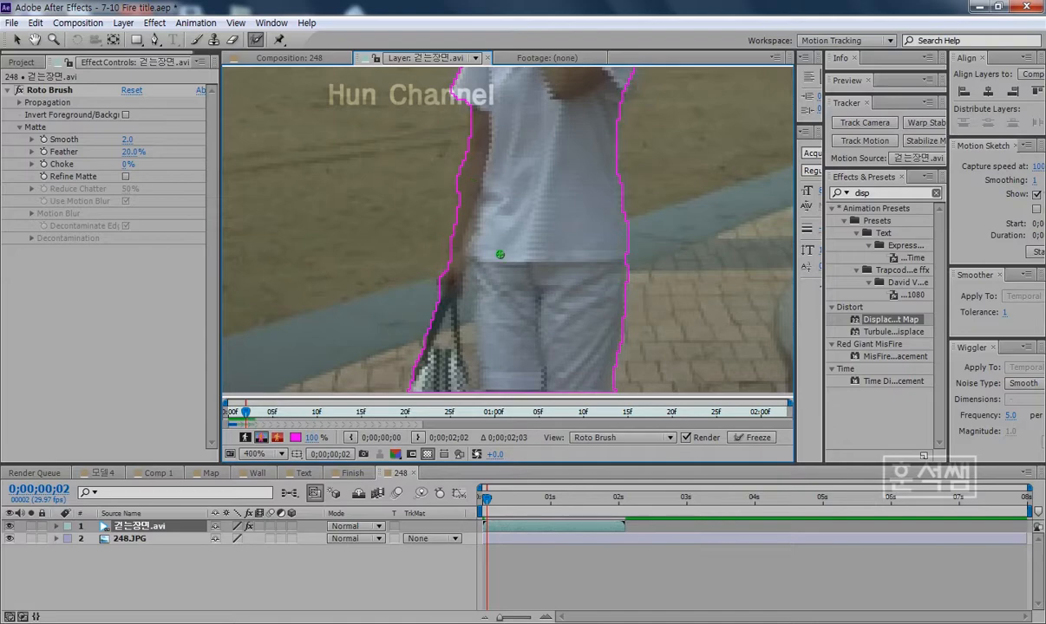
At frame 0;00;00;03, add the hanging arm and hand to the Roto Brush selection
key("Page_Down")
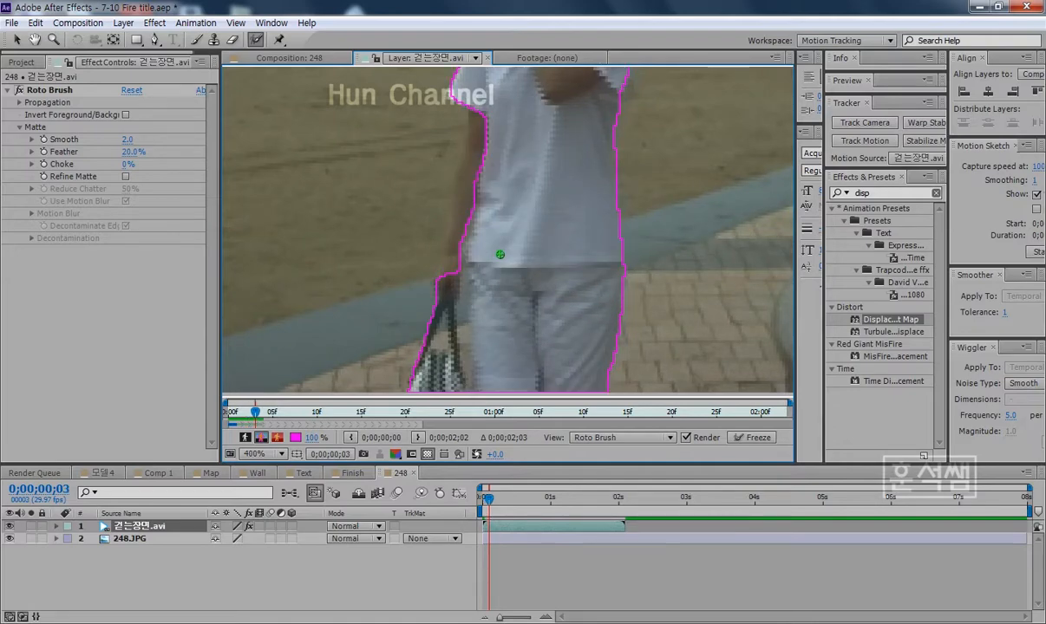
mouse_move(481, 108)
left_mouse_down()
mouse_move(459, 278)
mouse_move(432, 265)
left_mouse_up()
left_click_drag(440, 208, 425, 279)
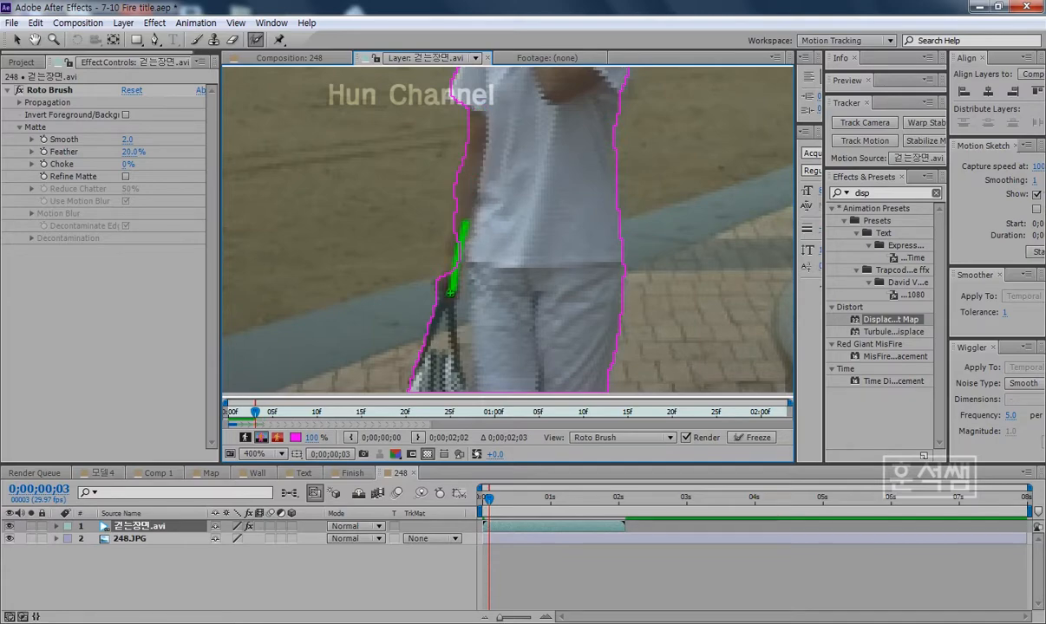
scroll(507, 224, "down", 2)
scroll(559, 191, "up", 2)
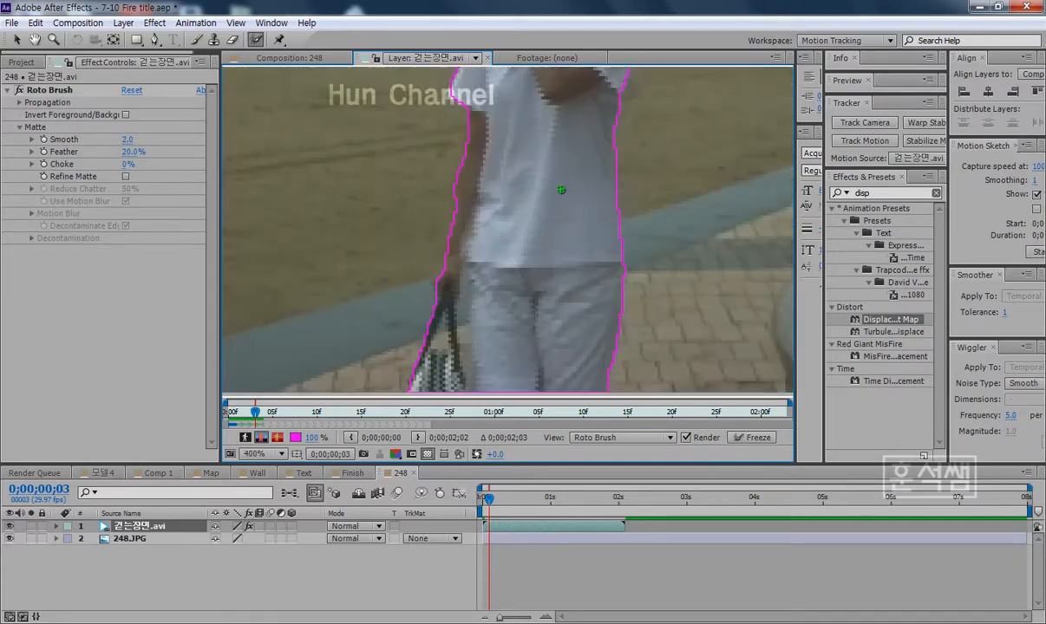
Correct the Roto Brush outline around the ponytail at 0;00;00;03 and 0;00;00;04 by removing the background bulge beside it
scroll(537, 252, "up", 5)
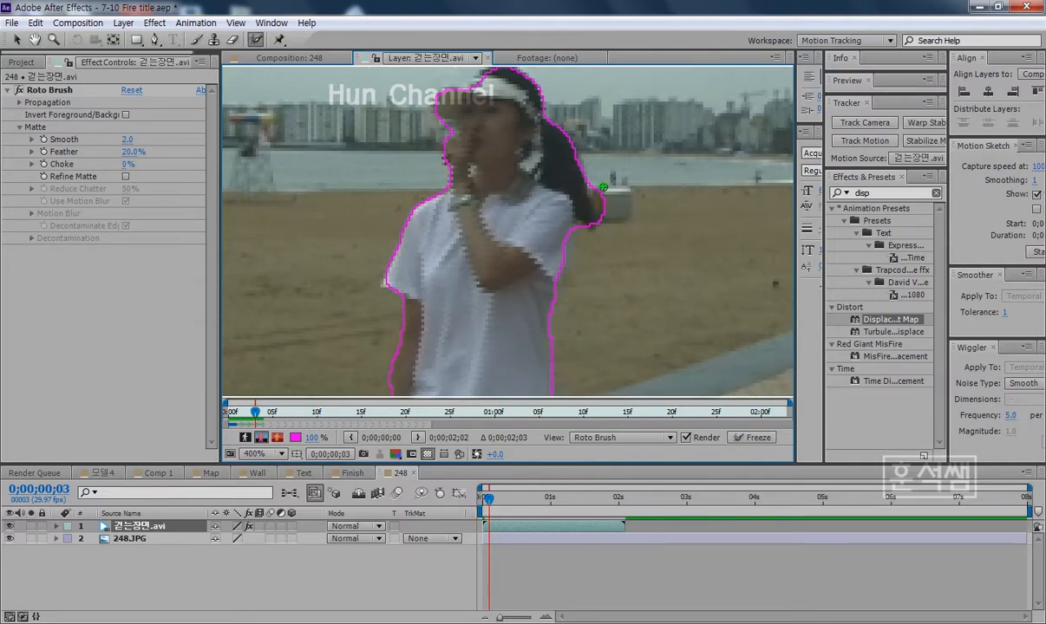
left_click_drag(599, 185, 610, 205)
key("Page_Down")
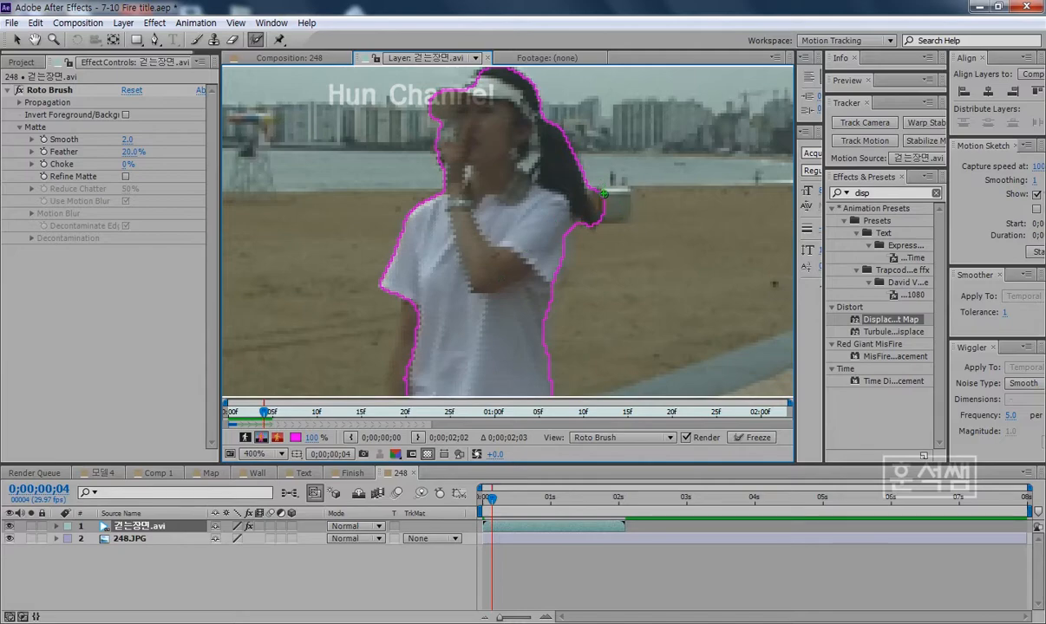
left_click_drag(594, 188, 599, 208)
mouse_move(473, 287)
left_mouse_down()
mouse_move(502, 168)
mouse_move(438, 217)
mouse_move(433, 253)
left_mouse_up()
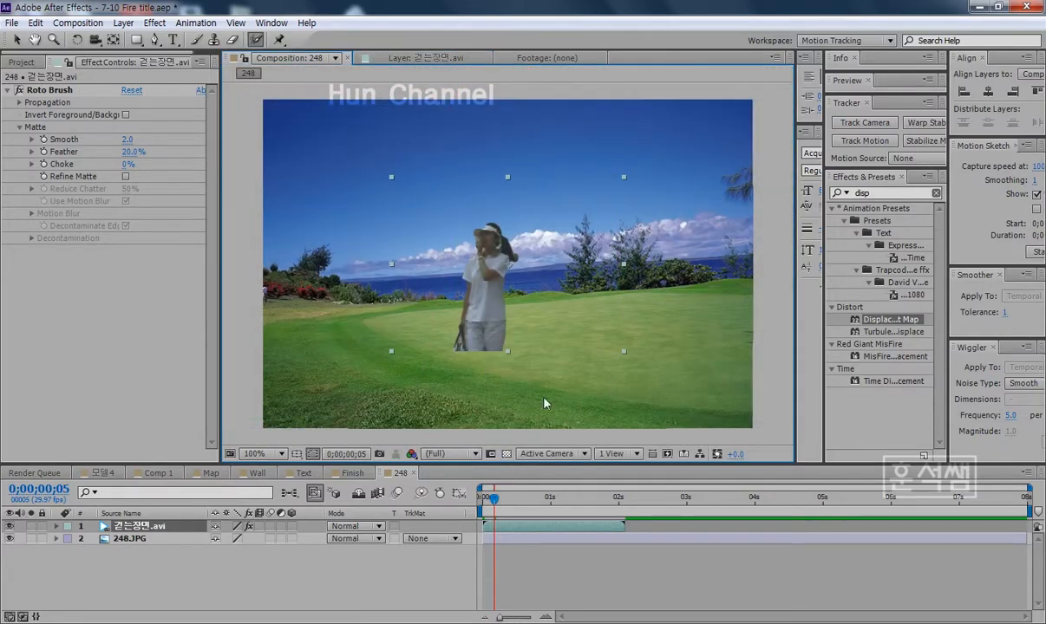
Scrub the composite in 248 back to the first frame, and remove the background bulge beside the ponytail at 0;00;00;05 in the layer view
left_click_drag(490, 501, 482, 495)
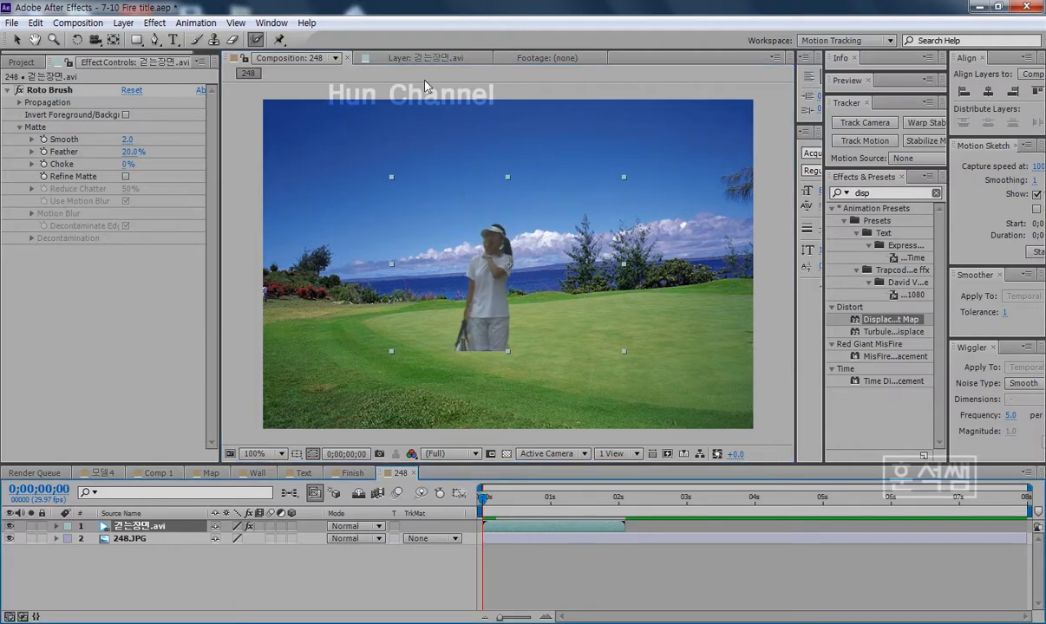
left_click(403, 58)
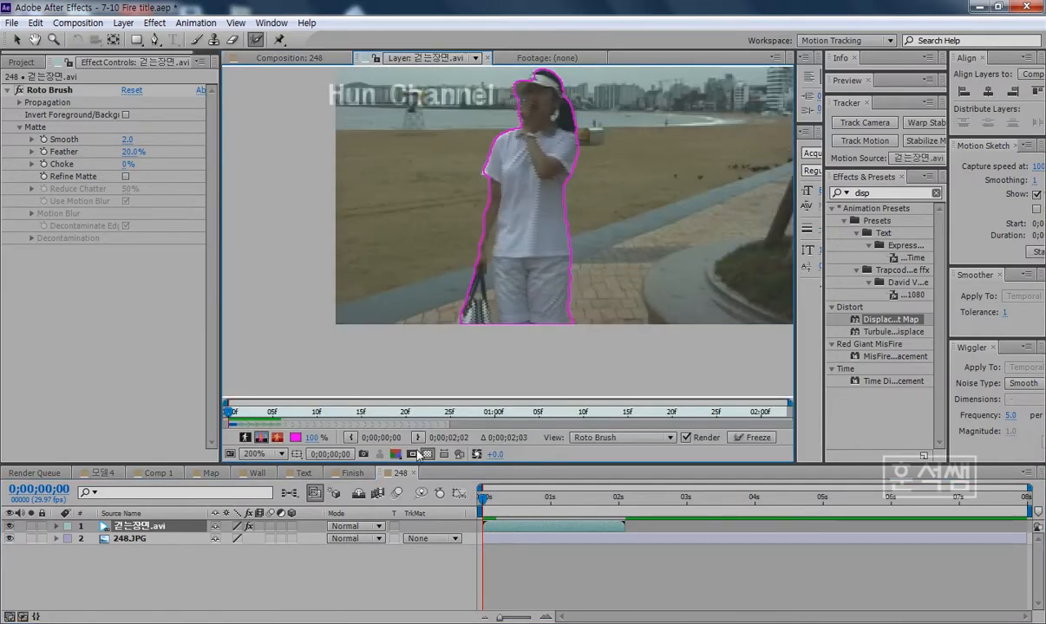
left_click(48, 491)
type("5")
key("Return")
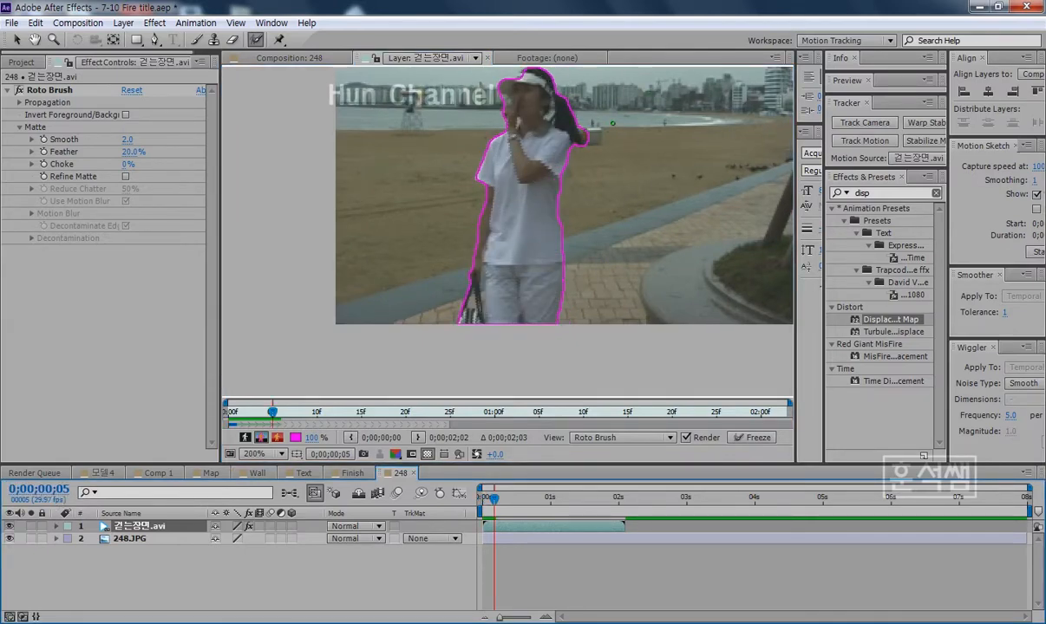
key("period")
left_click_drag(652, 131, 609, 378)
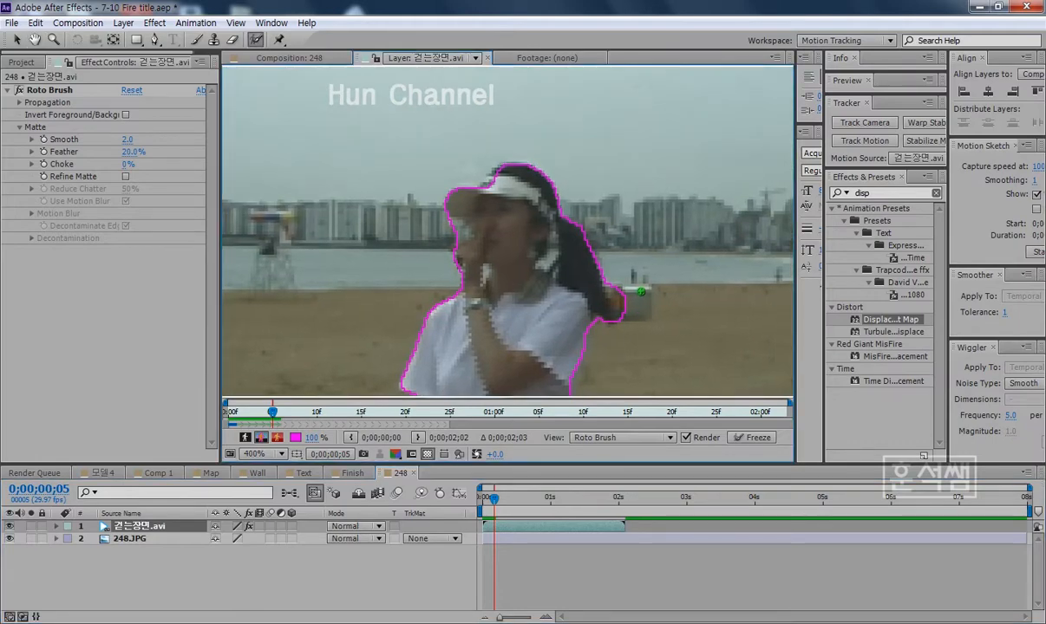
left_click_drag(616, 290, 621, 309)
scroll(500, 286, "down", 2)
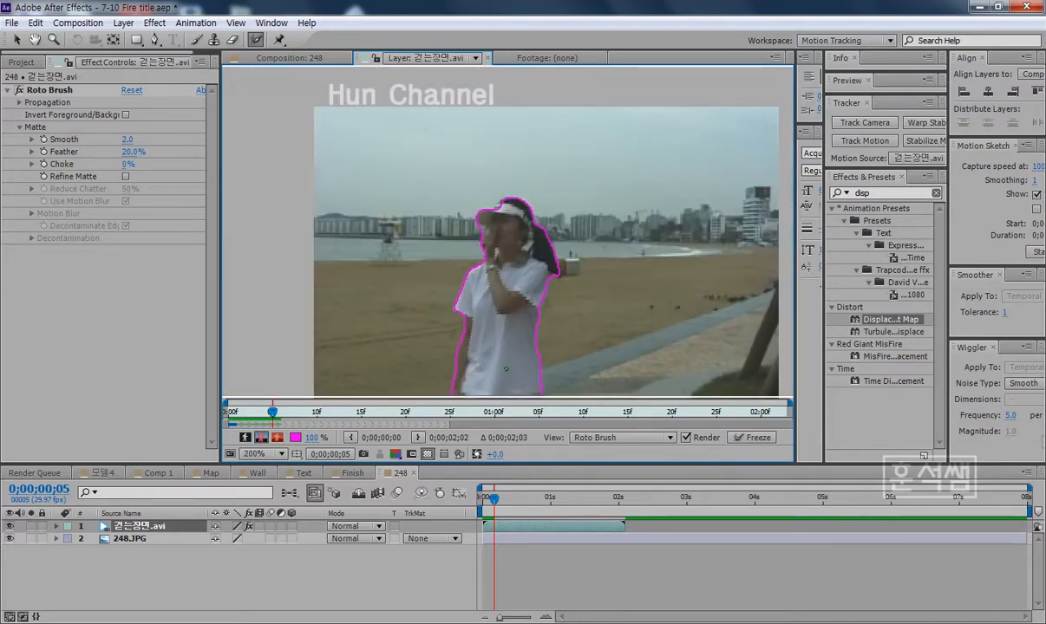
key("space")
mouse_move(520, 364)
left_mouse_down()
mouse_move(502, 285)
mouse_move(509, 350)
left_mouse_up()
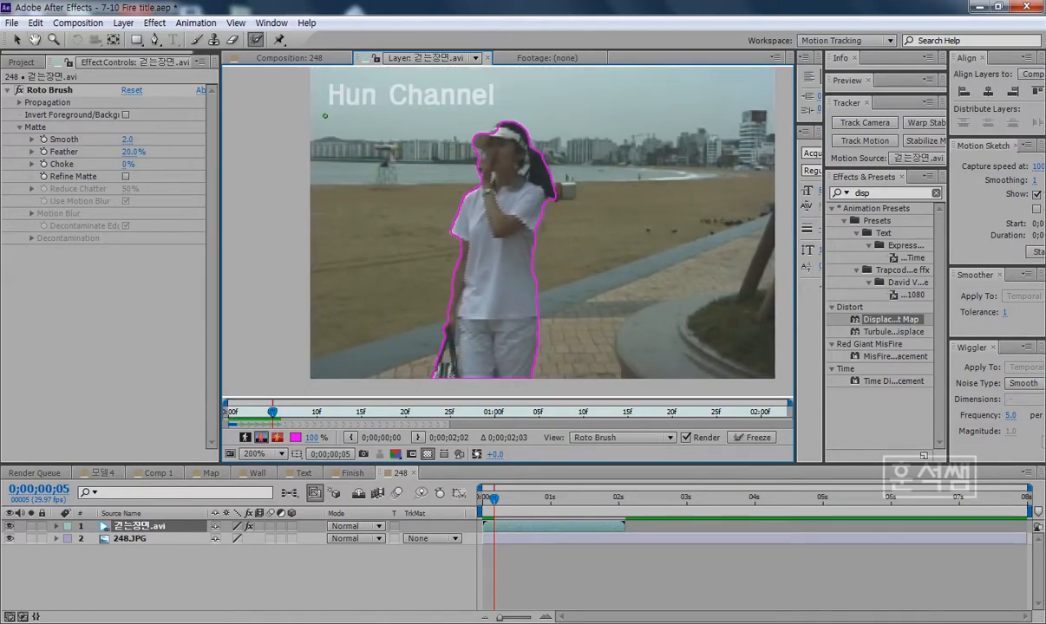
Review the cutout over the golf course in composition 248 from 0;00;00;05 back to the first frame, and return to the layer view
left_click(276, 56)
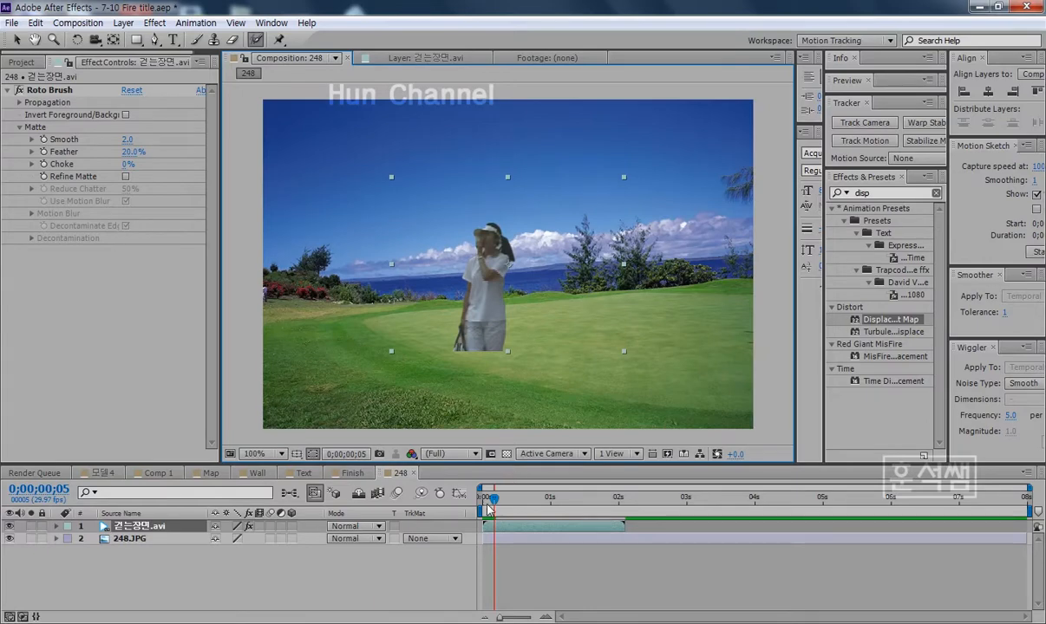
left_click_drag(493, 499, 468, 503)
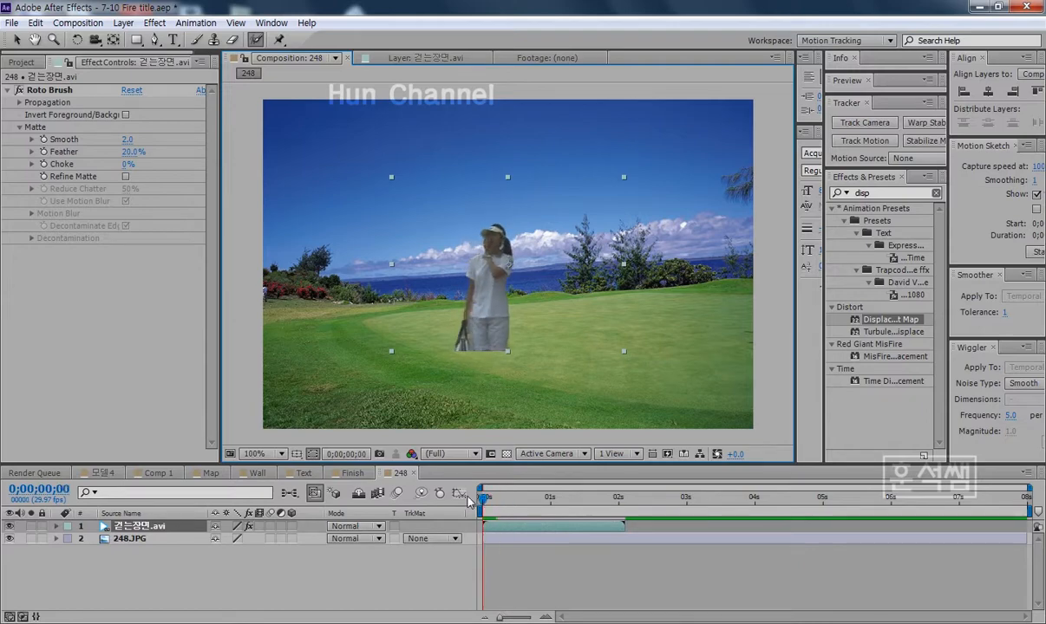
left_click(400, 58)
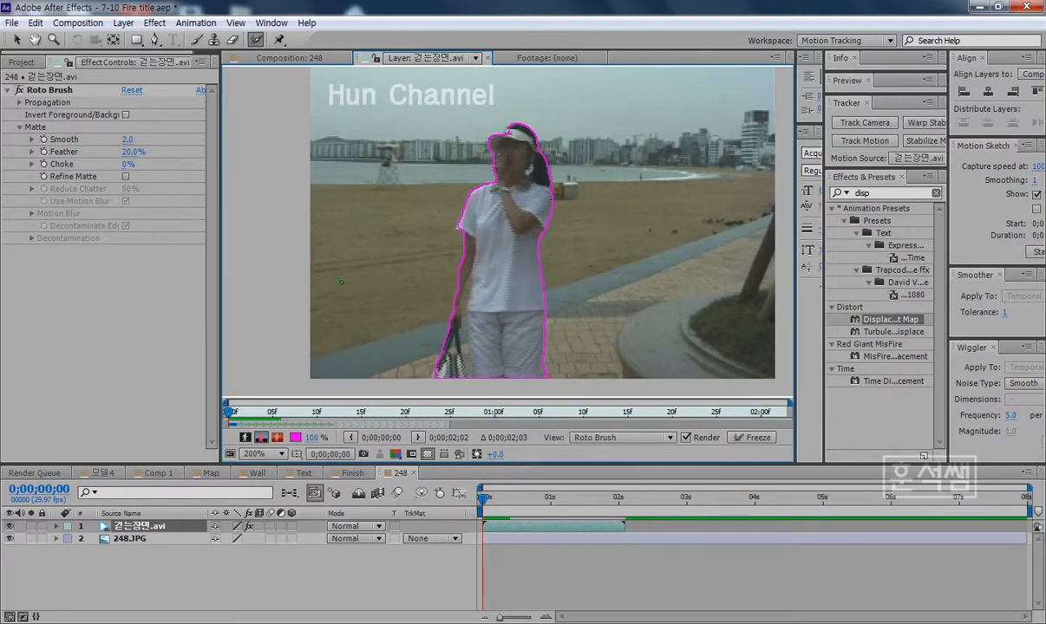
Widen the effect controls, expand the Roto Brush propagation settings and set the Search Radius to 10
left_click_drag(219, 260, 275, 260)
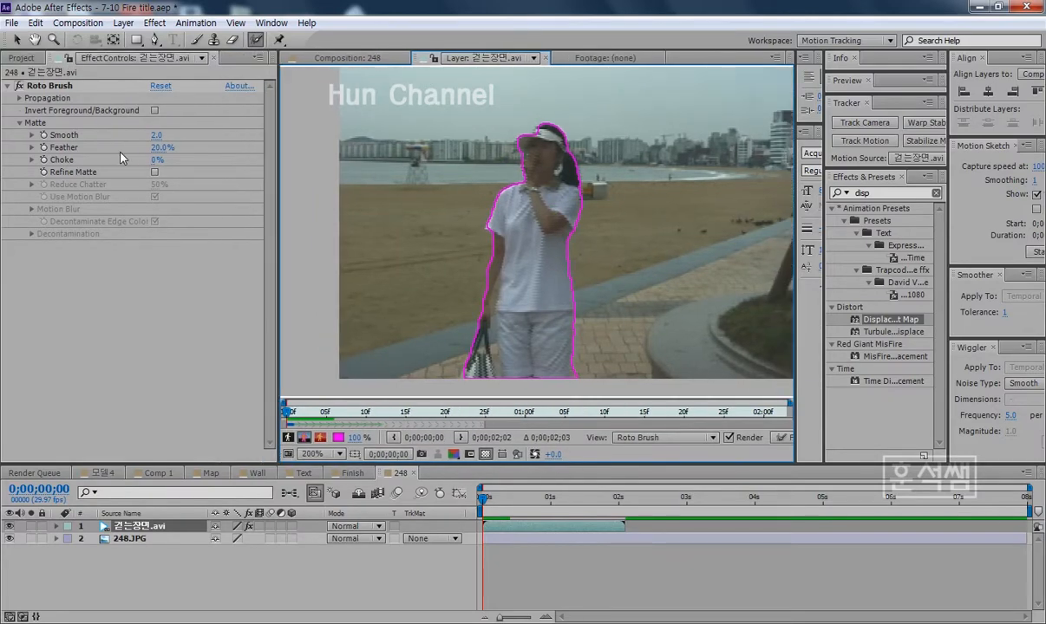
left_click(20, 98)
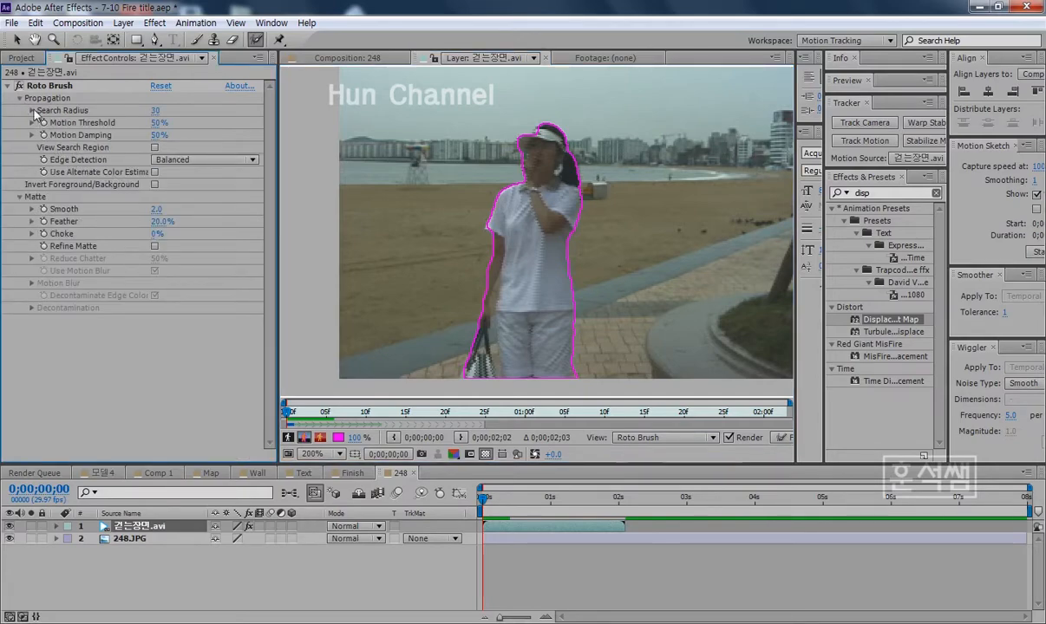
left_click(31, 110)
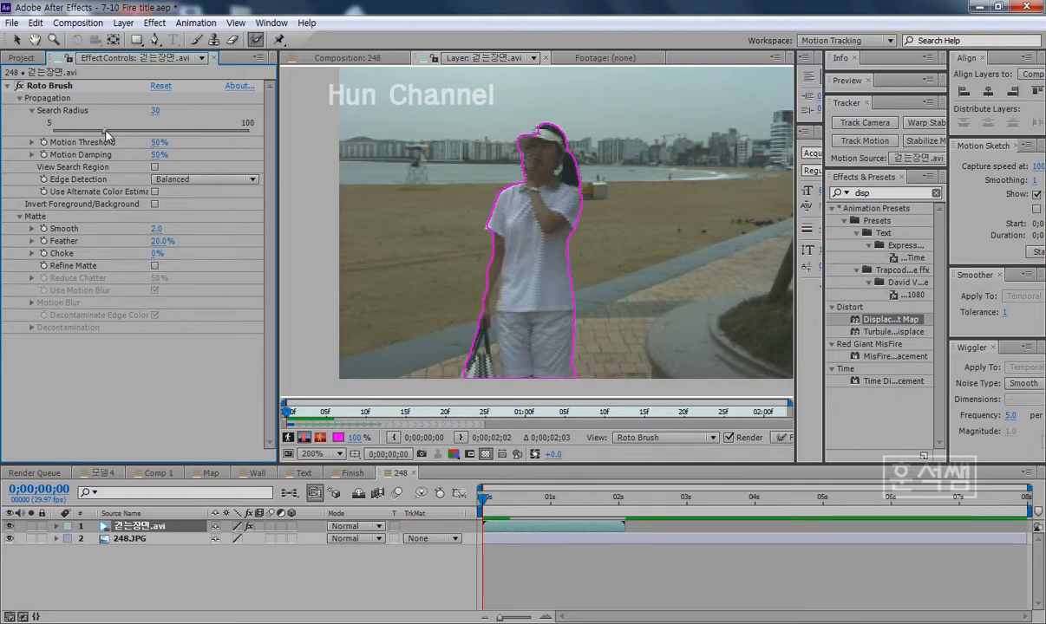
left_click(153, 111)
type("1")
key("Return")
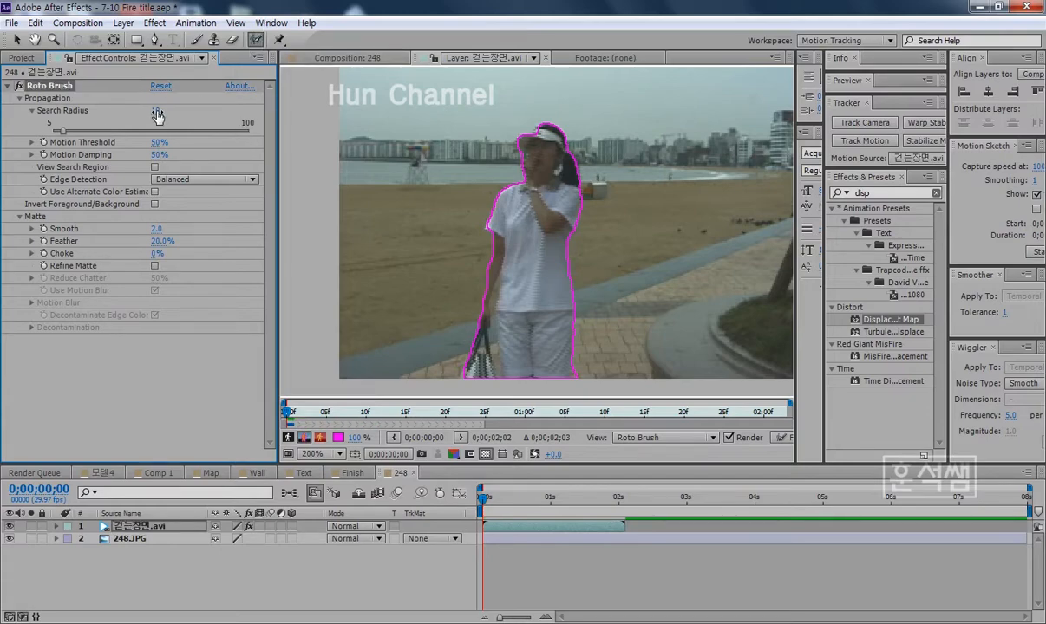
left_click(157, 114)
key("Return")
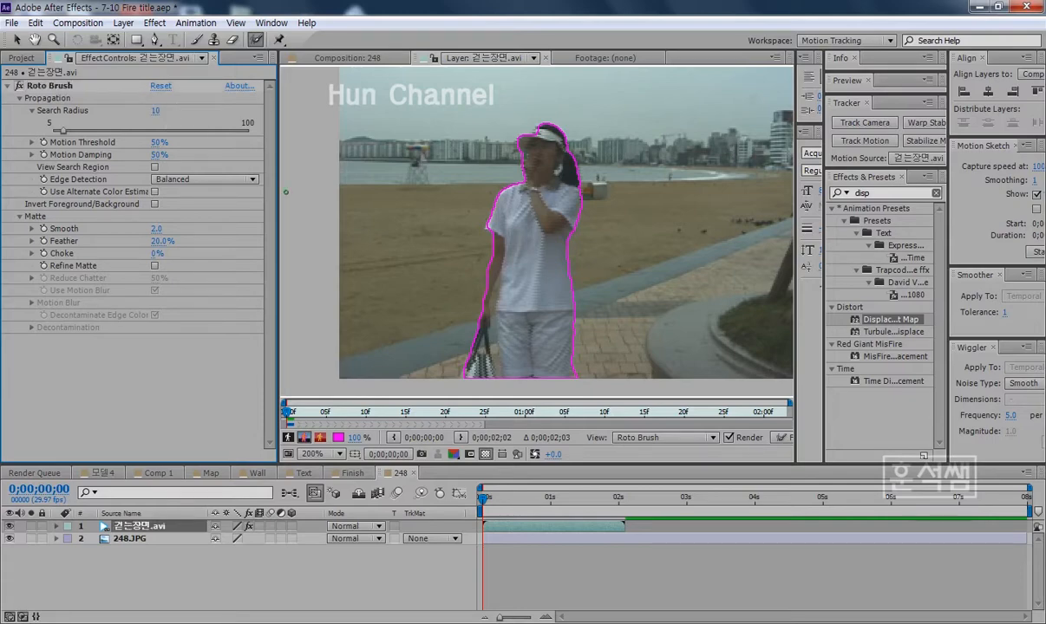
Test the matte's Smooth at 6.6, 0.0 and 1.1, checking the 6.6 result over the golf course, and set it back to 2.0
left_click(32, 229)
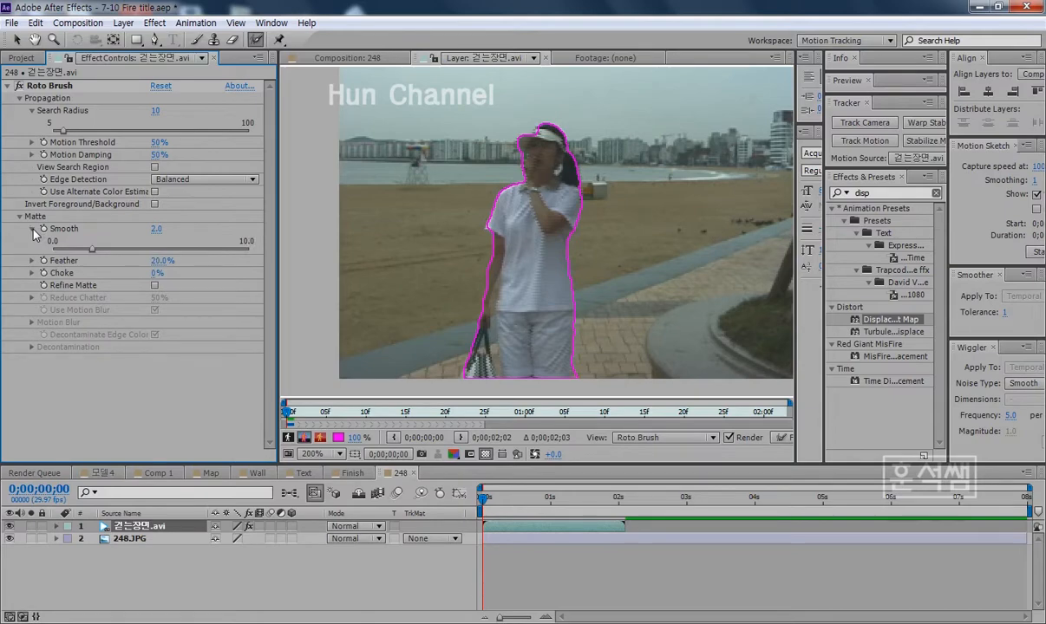
left_click_drag(92, 250, 184, 251)
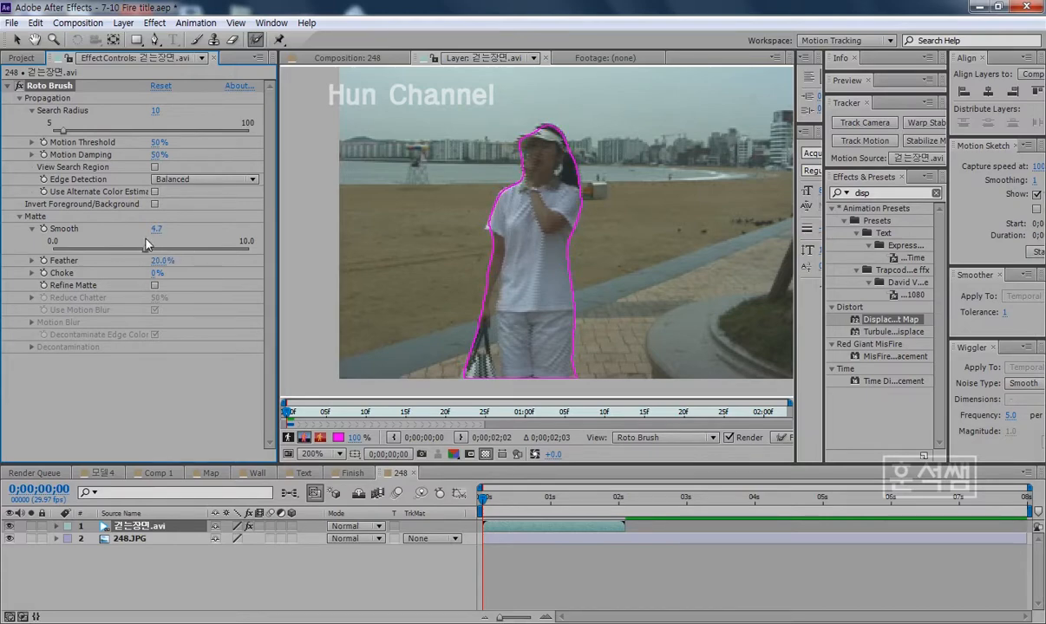
left_click(347, 57)
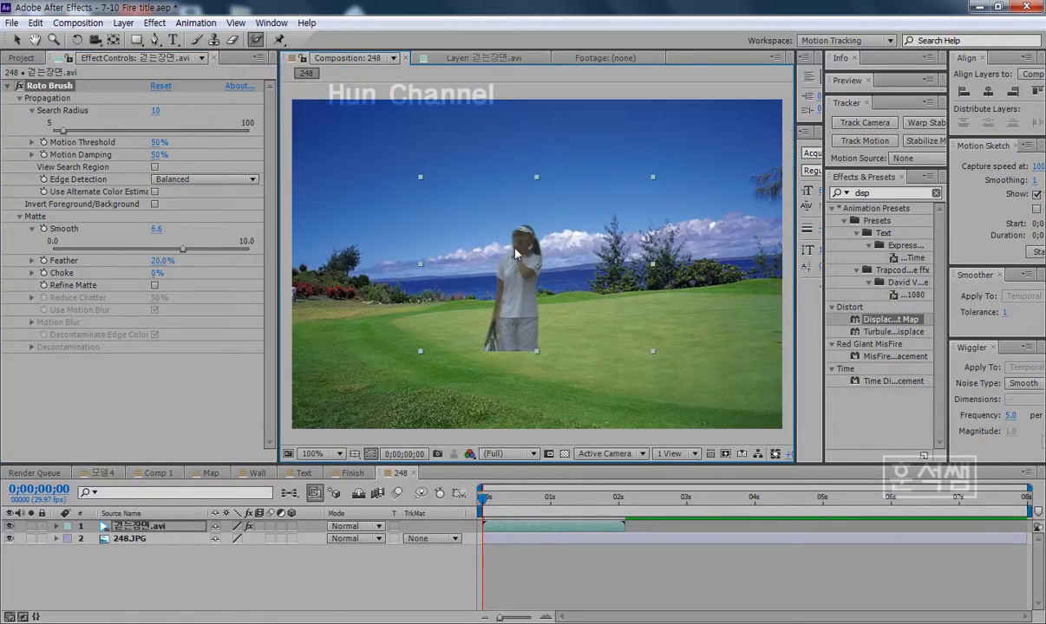
left_click(481, 57)
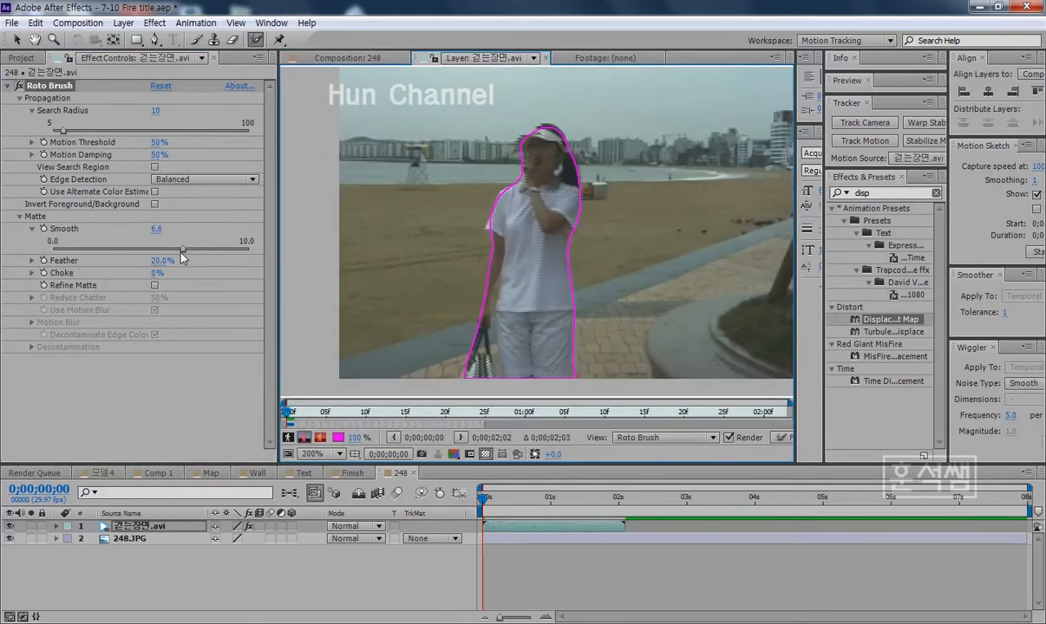
left_click_drag(182, 251, 69, 247)
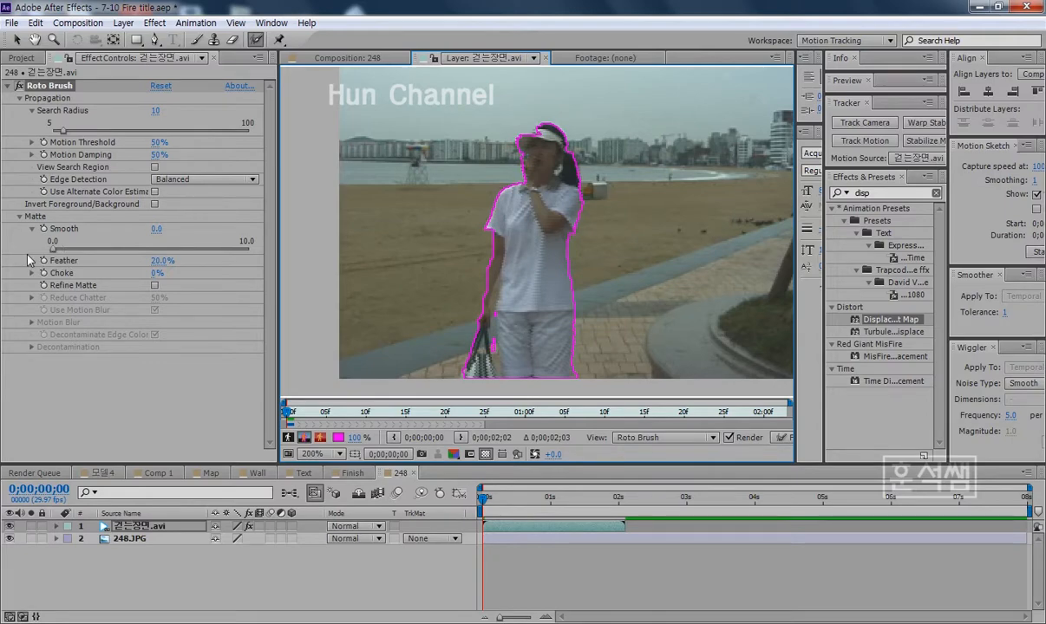
left_click(74, 250)
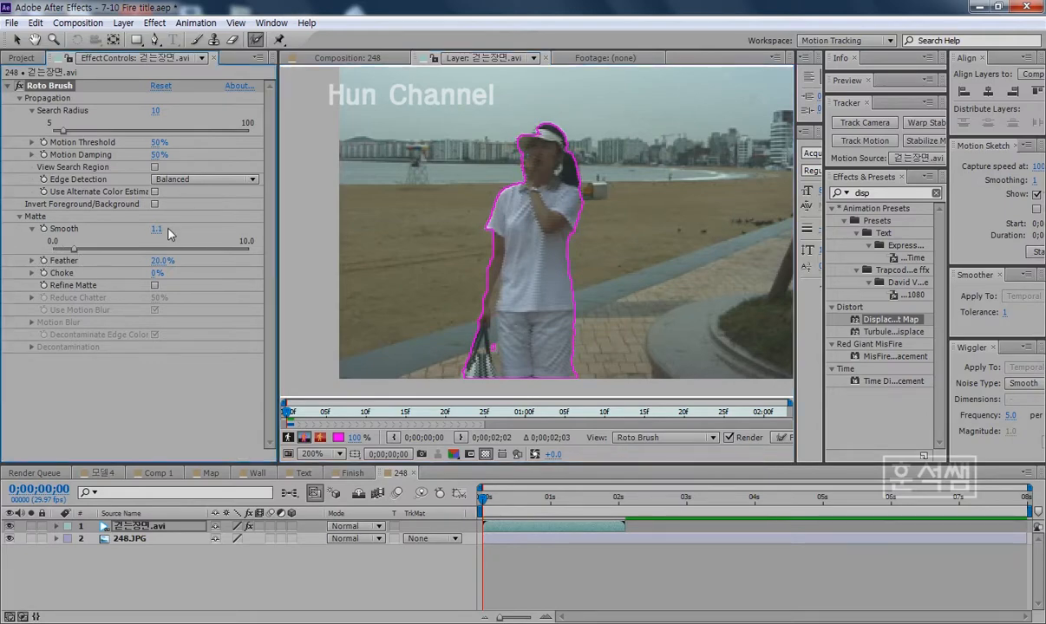
left_click(157, 229)
type("2")
key("Return")
Test the matte's Feather at 40% and 0.1%, comparing each edge in composition 248, and set it back to 20%
left_click(32, 261)
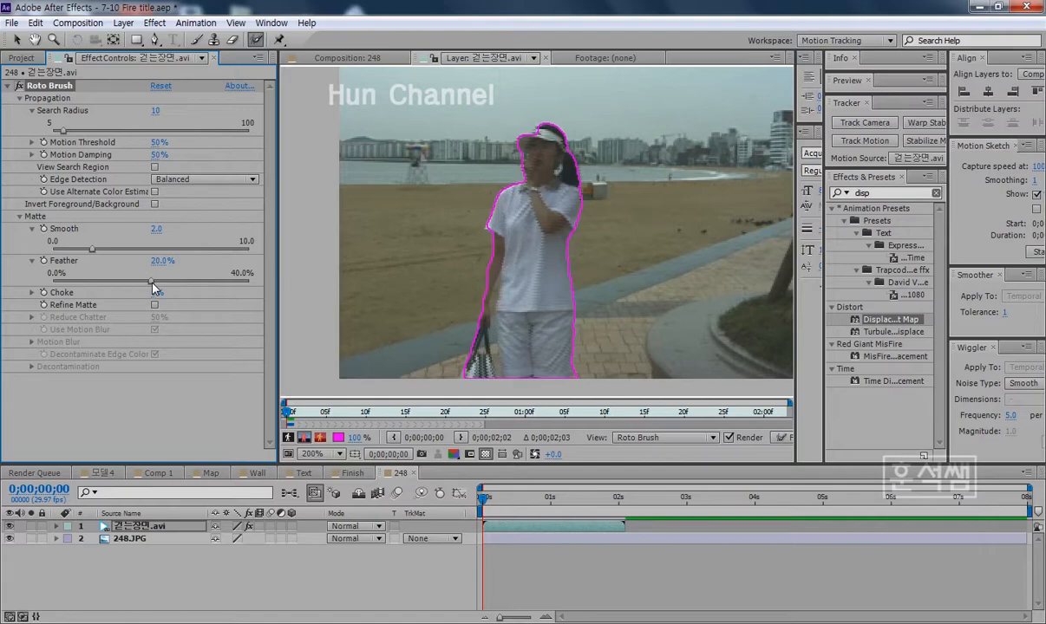
left_click_drag(153, 283, 250, 267)
left_click(358, 50)
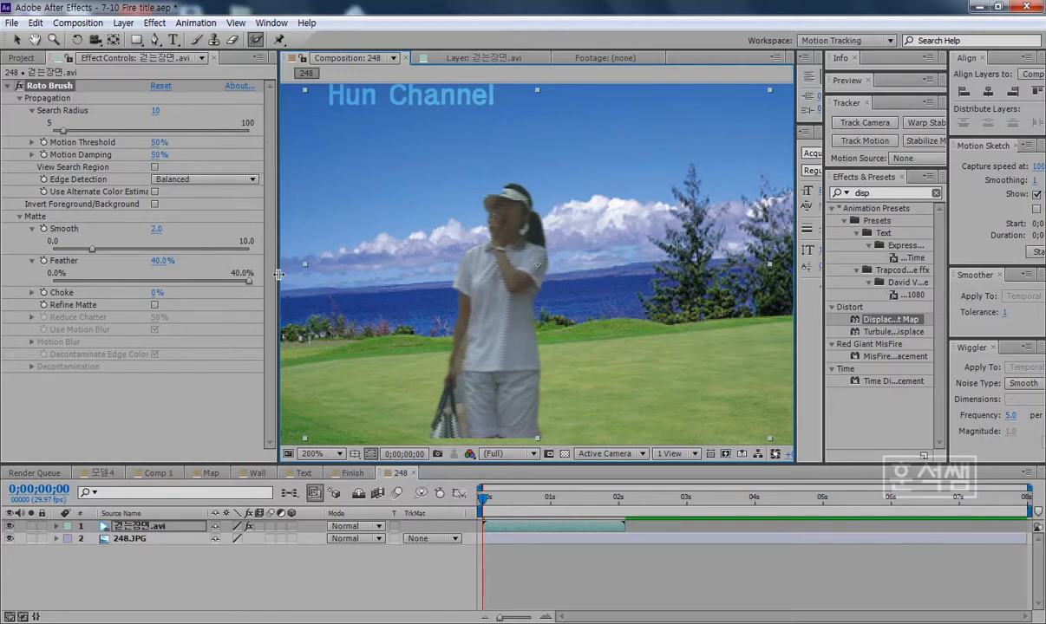
left_click(464, 59)
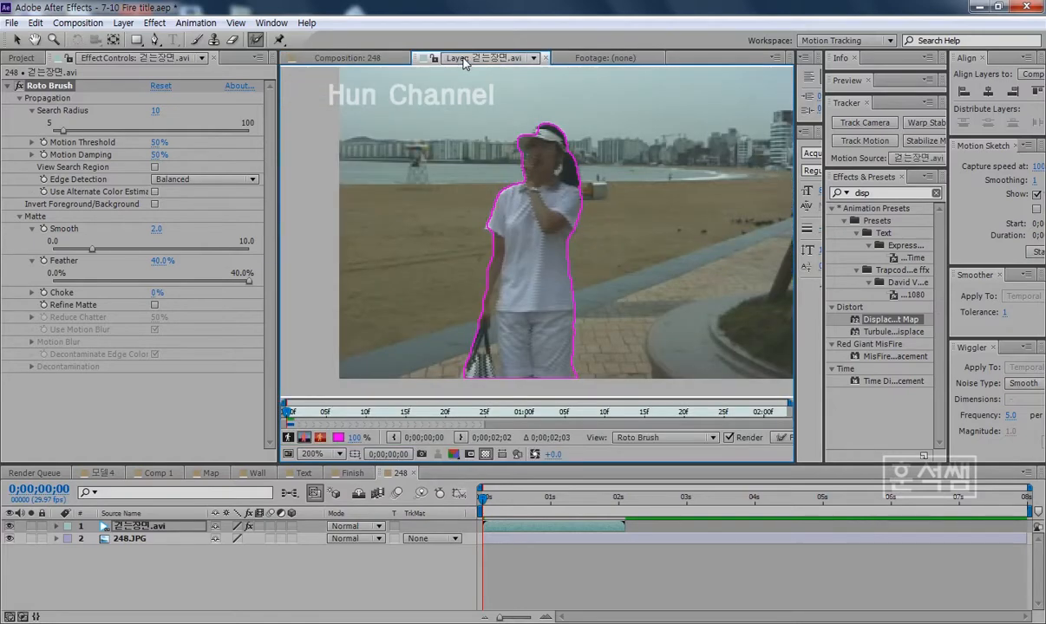
left_click(54, 281)
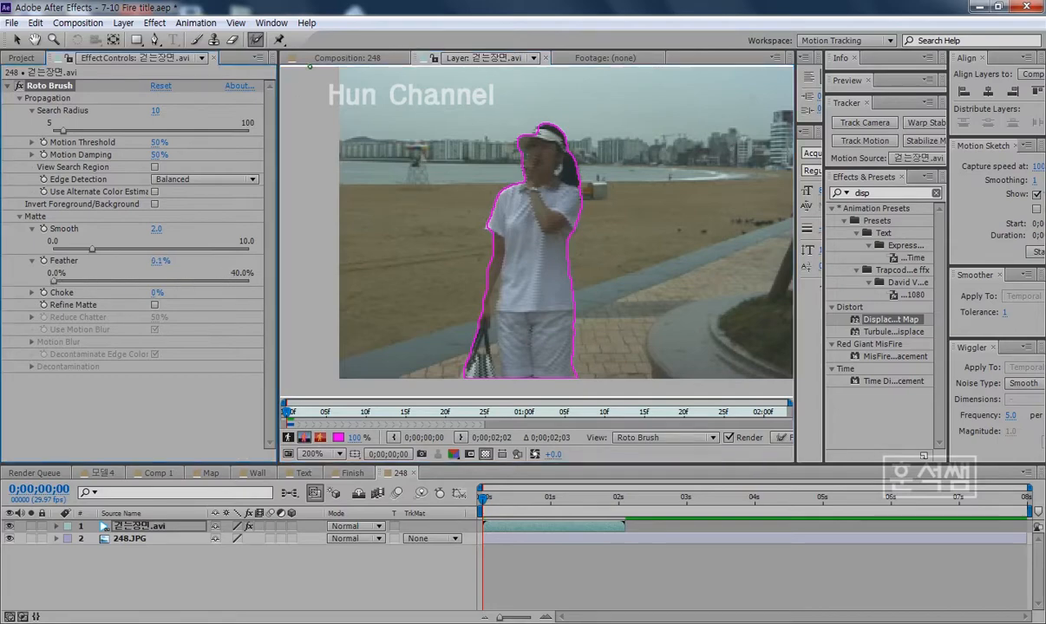
left_click(347, 58)
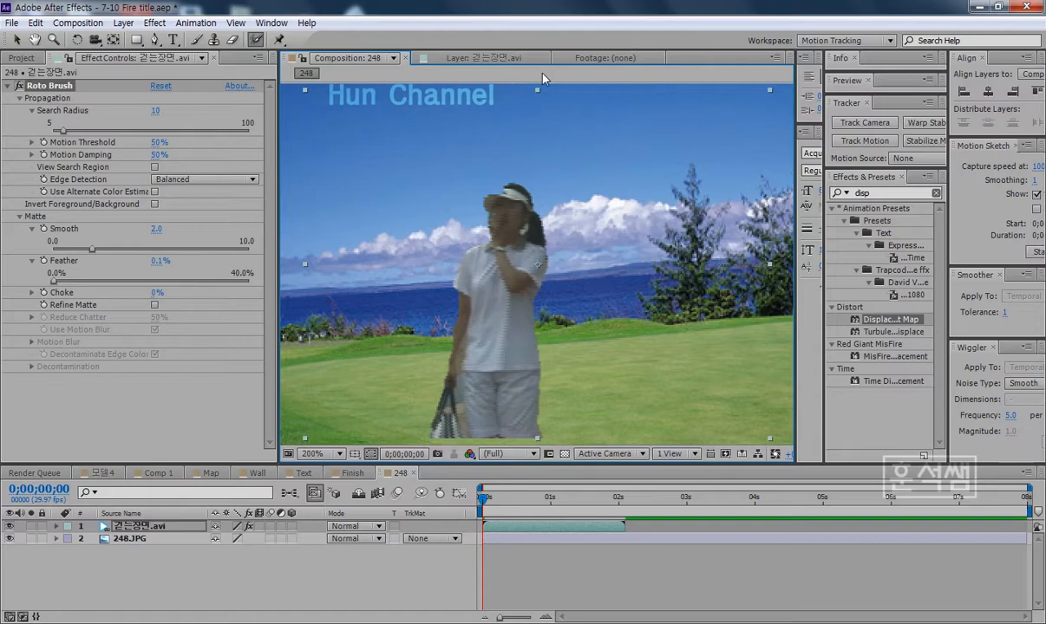
left_click(476, 57)
left_click(160, 261)
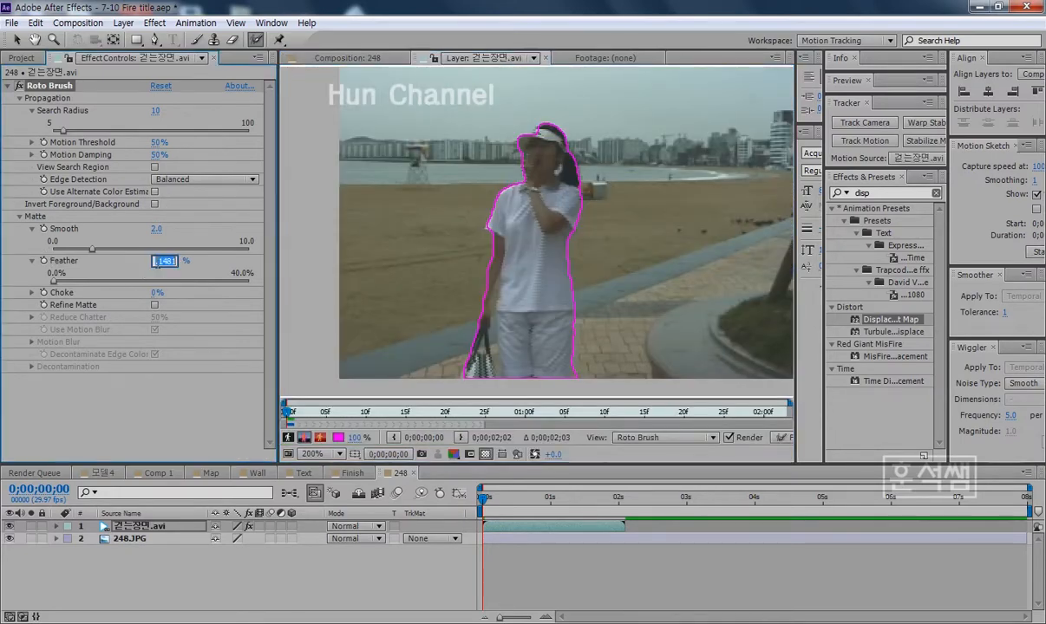
type("20")
key("Return")
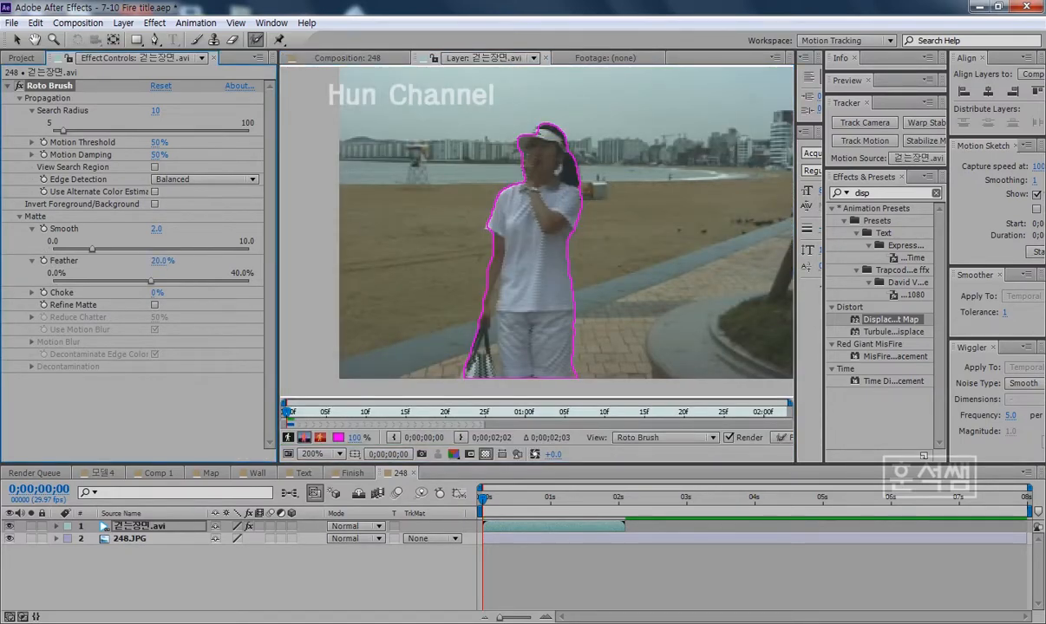
Test the matte's Choke at -50% and 16%, check the cutout in composition 248, and set it back to 0%
left_click(32, 293)
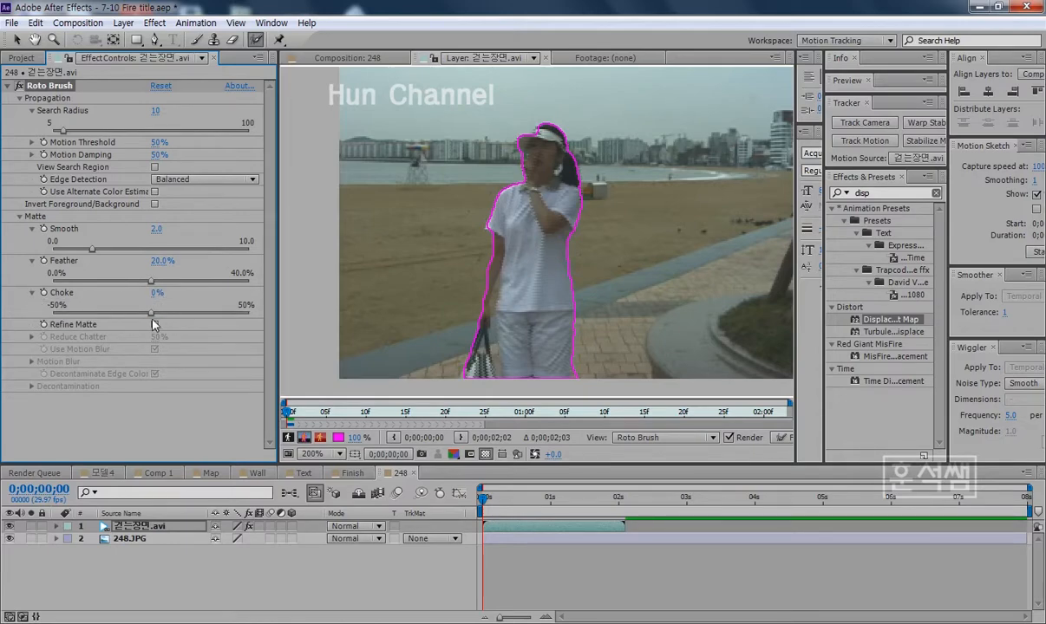
left_click_drag(153, 314, 222, 317)
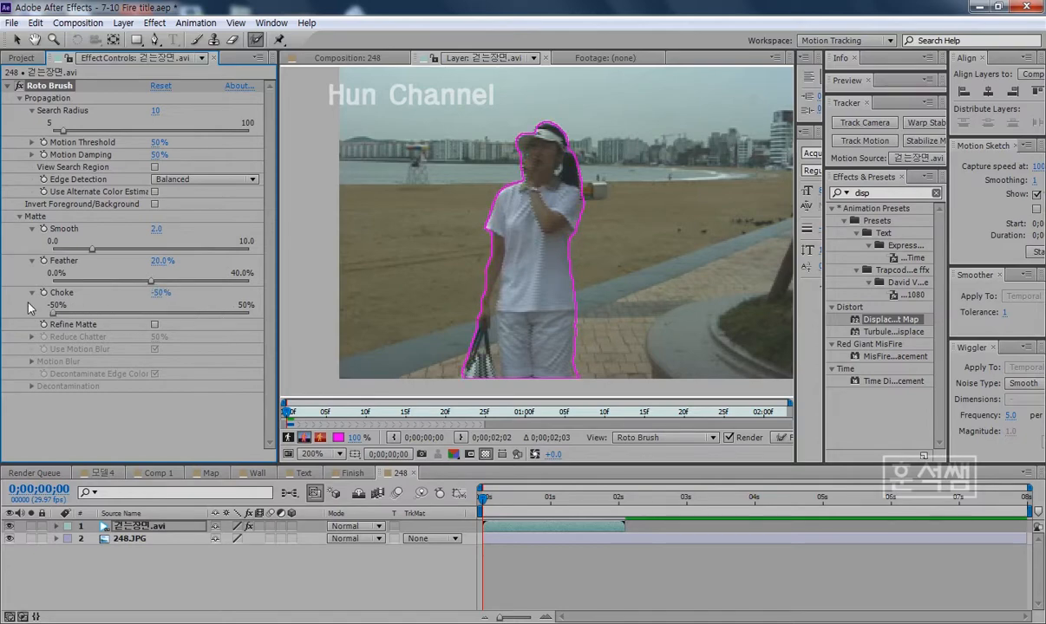
mouse_move(163, 293)
left_mouse_down()
mouse_move(73, 300)
mouse_move(170, 282)
left_mouse_up()
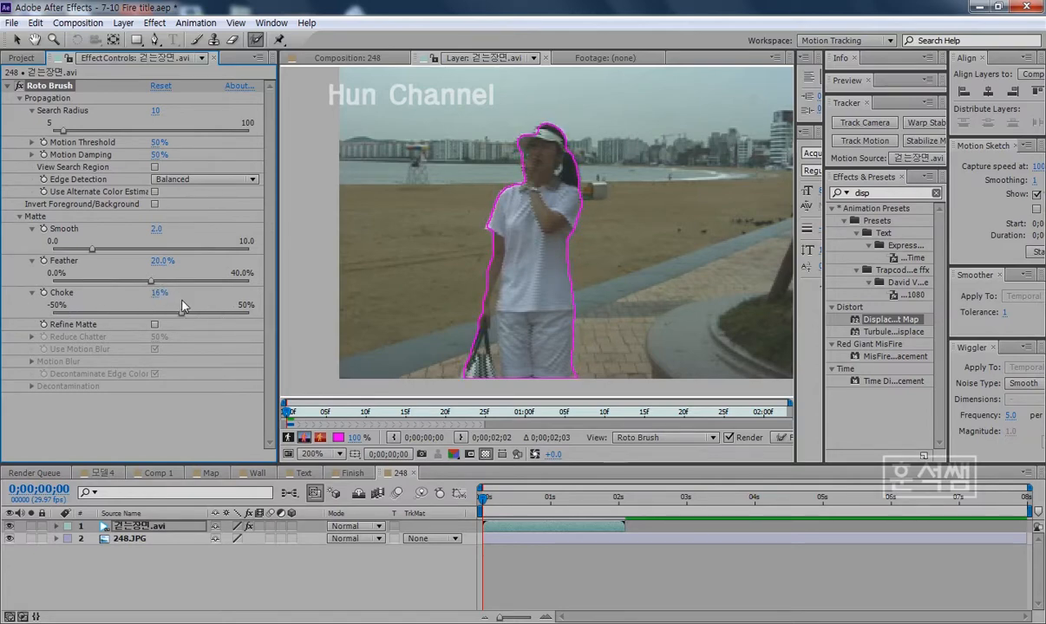
mouse_move(134, 320)
left_mouse_down()
mouse_move(87, 314)
mouse_move(219, 313)
mouse_move(102, 320)
mouse_move(147, 322)
mouse_move(130, 321)
left_mouse_up()
key("backslash")
left_click(159, 292)
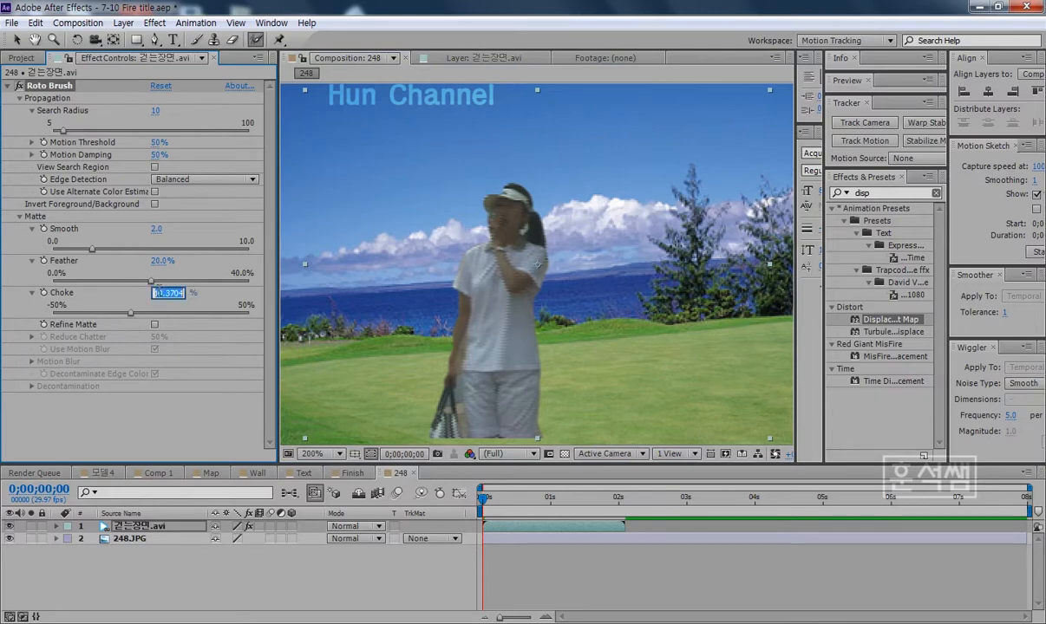
type("0")
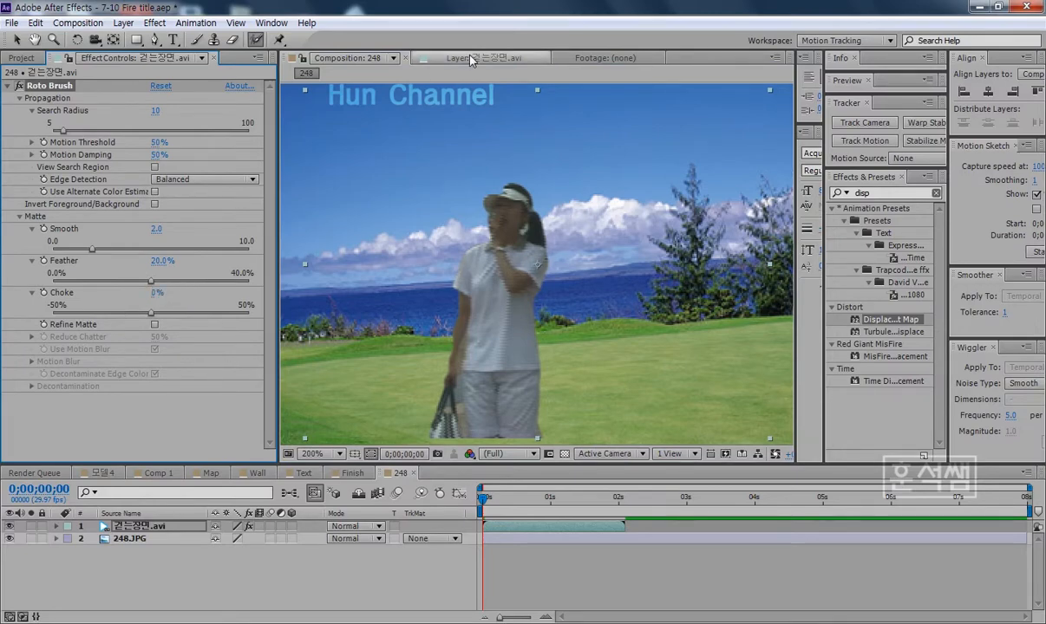
left_click(481, 57)
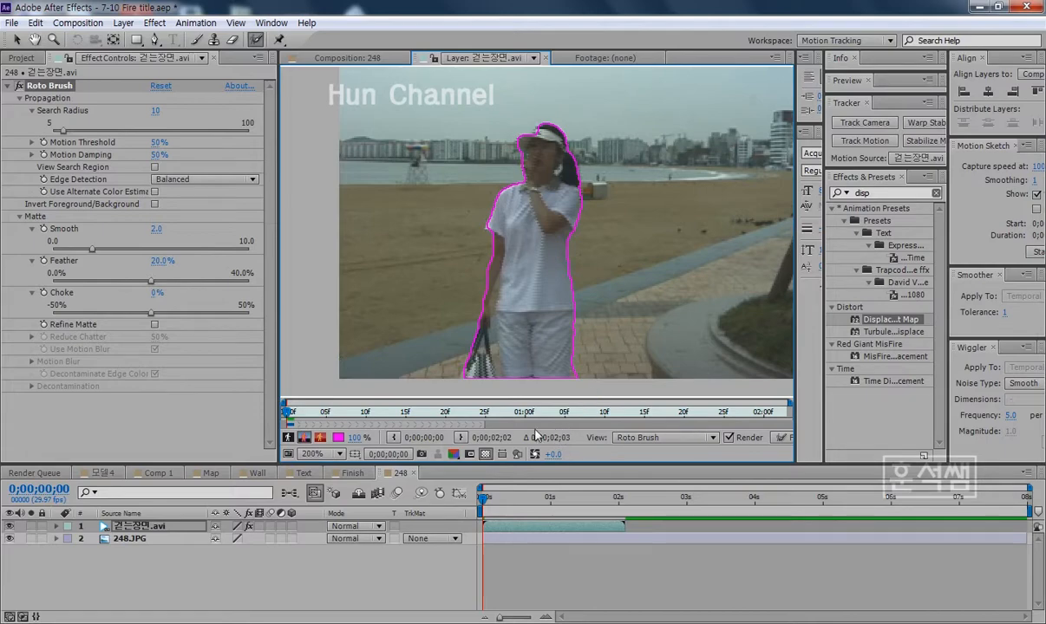
Compare the woman's matte in the alpha and alpha overlay displays, and return to the alpha boundary display
left_click(288, 439)
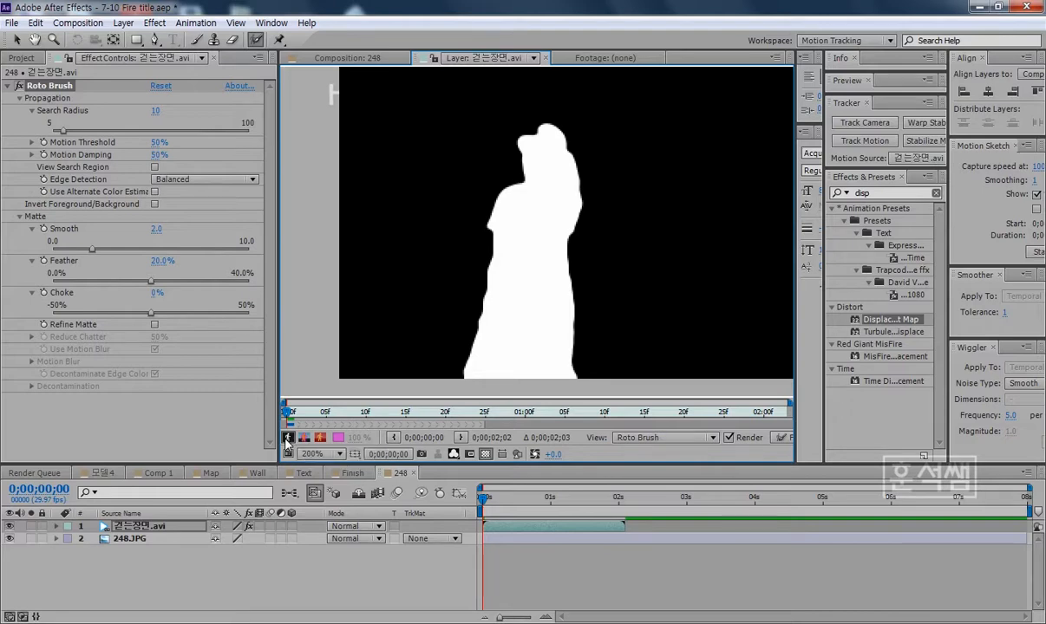
left_click(288, 438)
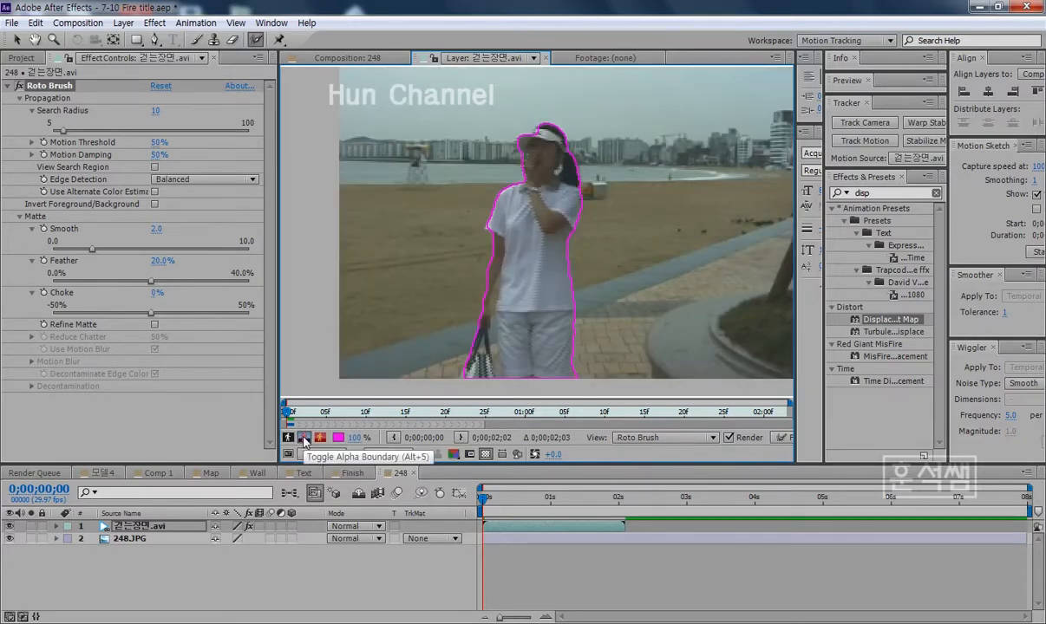
left_click(319, 438)
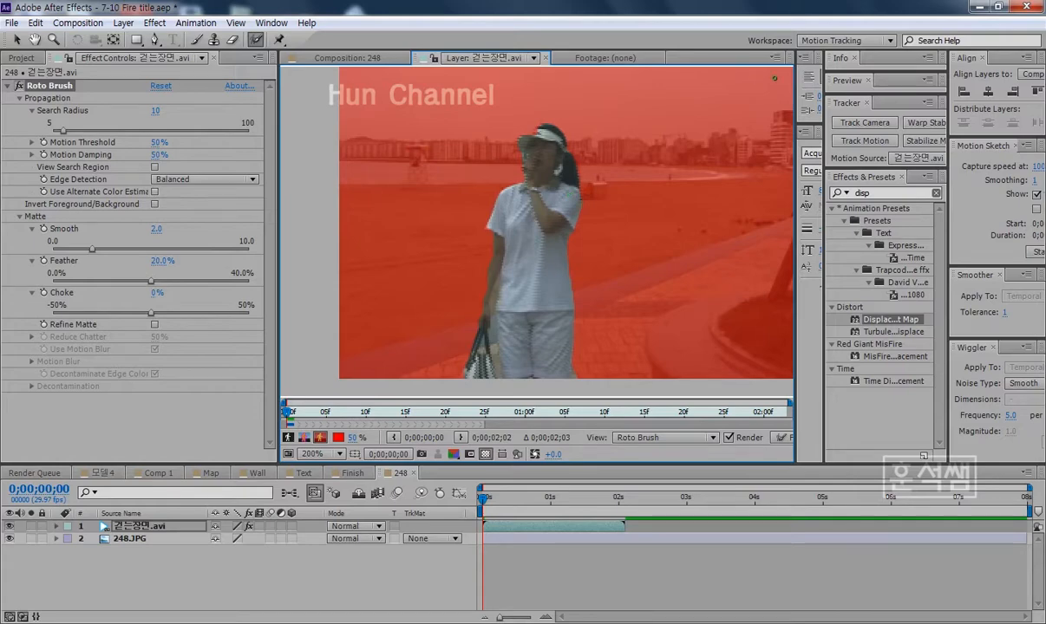
left_click(304, 438)
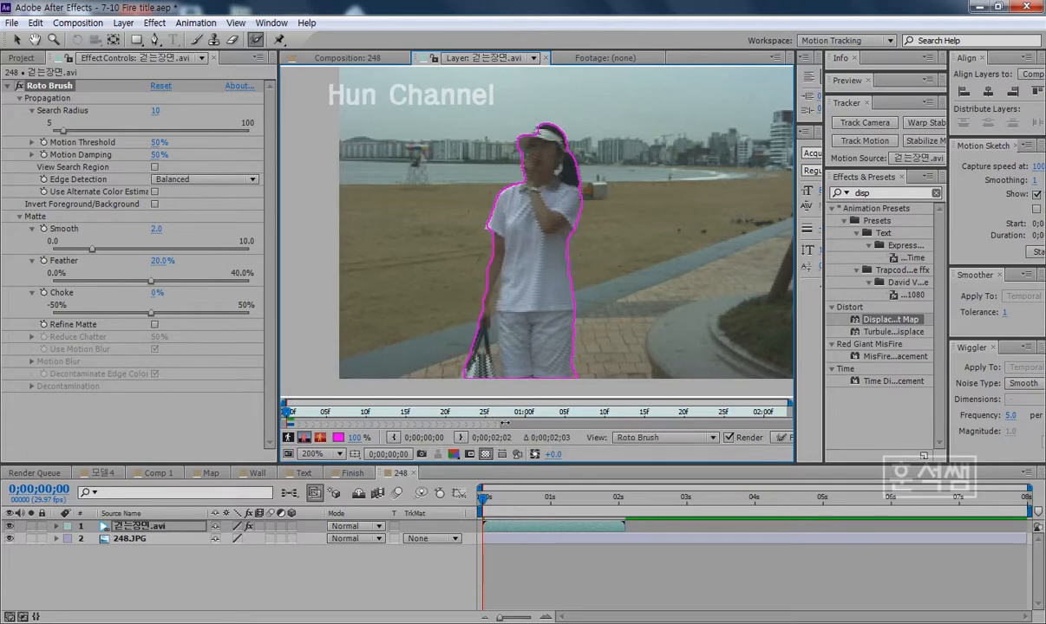
Extend the Roto Brush span to about 01:00f and check the cutout at 0;00;00;05 and, over the golf course, at 0;00;00;14
mouse_move(481, 423)
left_mouse_down()
mouse_move(447, 423)
mouse_move(530, 425)
left_mouse_up()
left_click(491, 411)
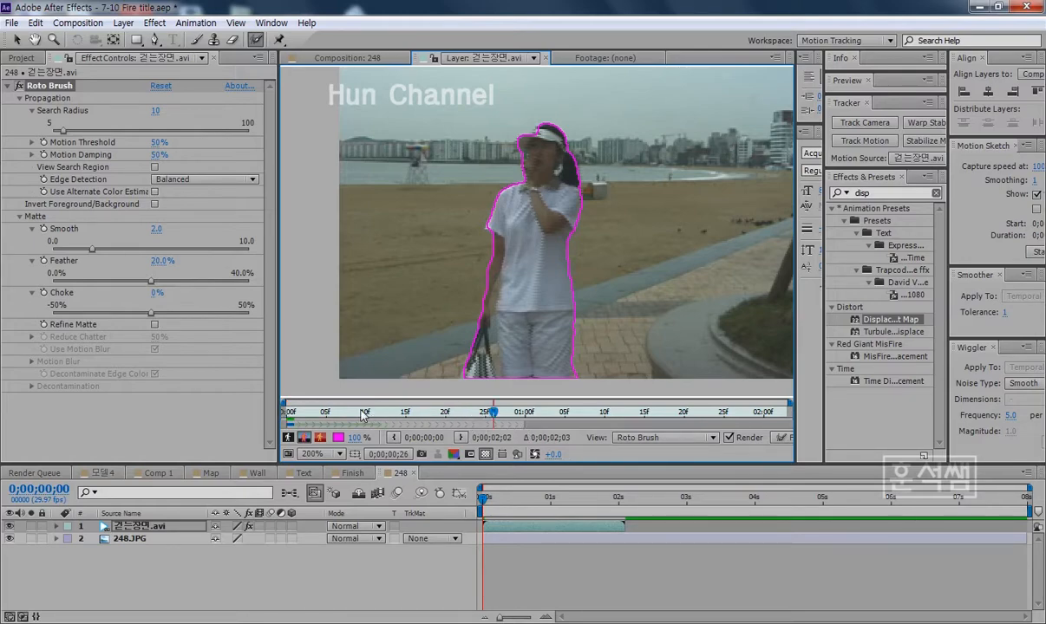
left_click(323, 422)
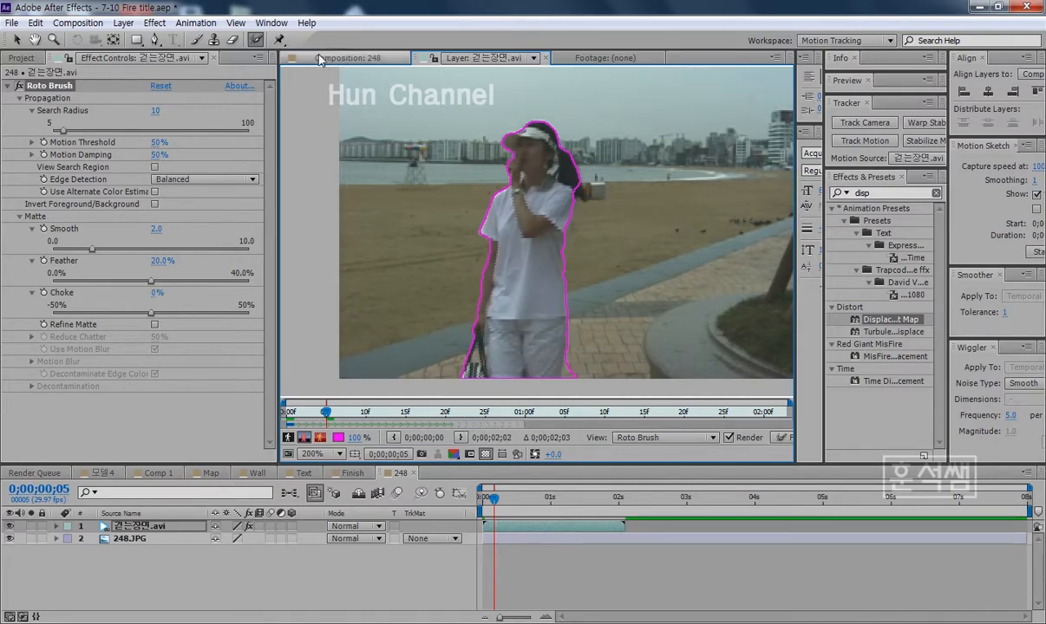
left_click(347, 58)
mouse_move(510, 509)
left_mouse_down()
mouse_move(559, 505)
mouse_move(514, 506)
left_mouse_up()
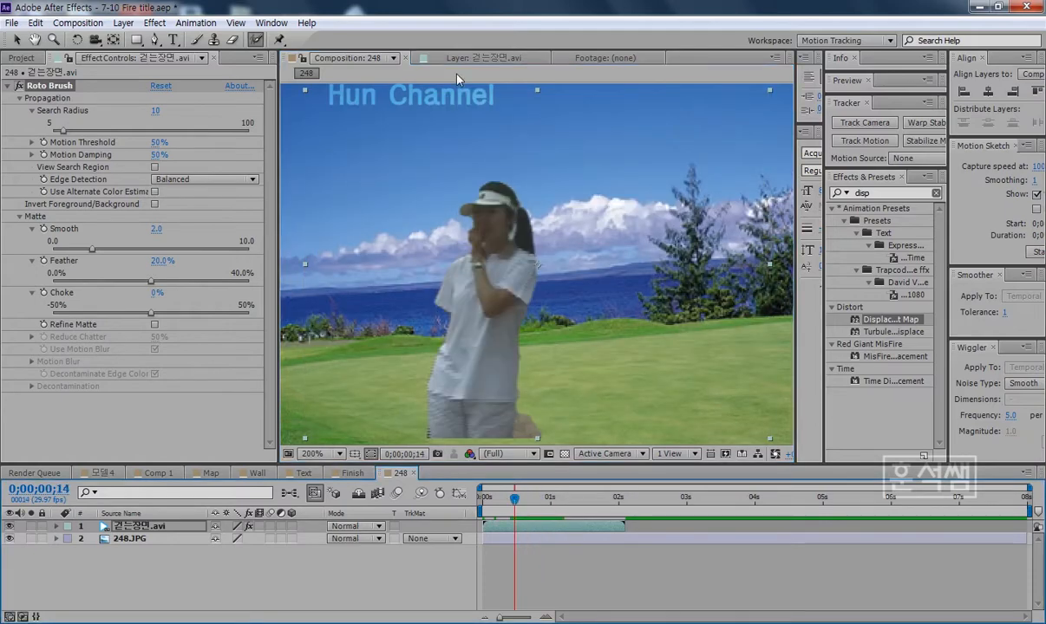
left_click(483, 57)
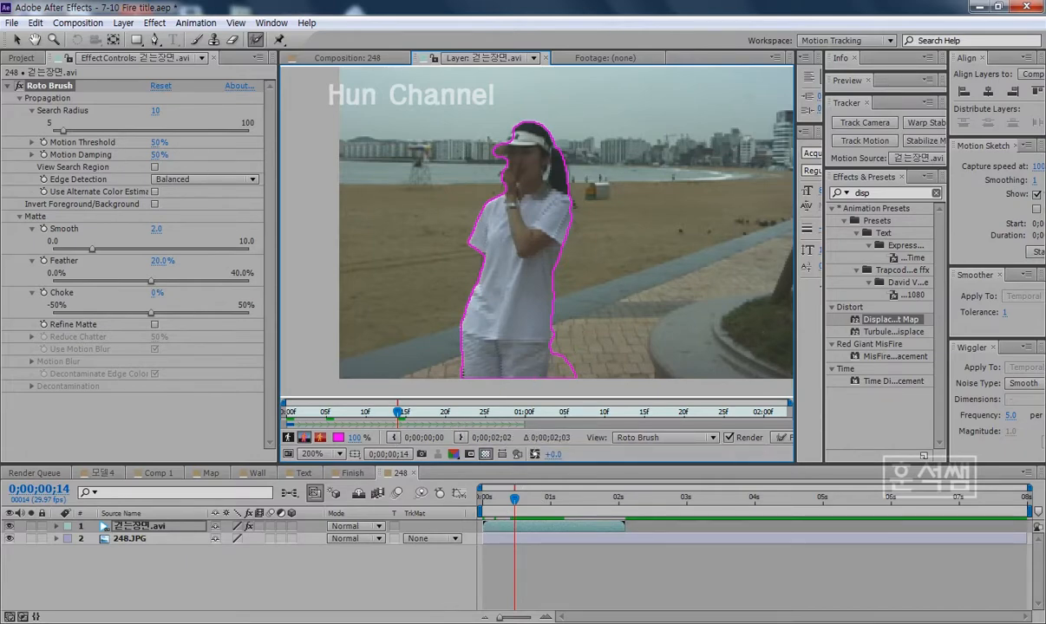
Switch to the Roto Brush notes in Windows Photo Viewer, read through to section 5, and close them
mouse_move(399, 621)
left_click(551, 530)
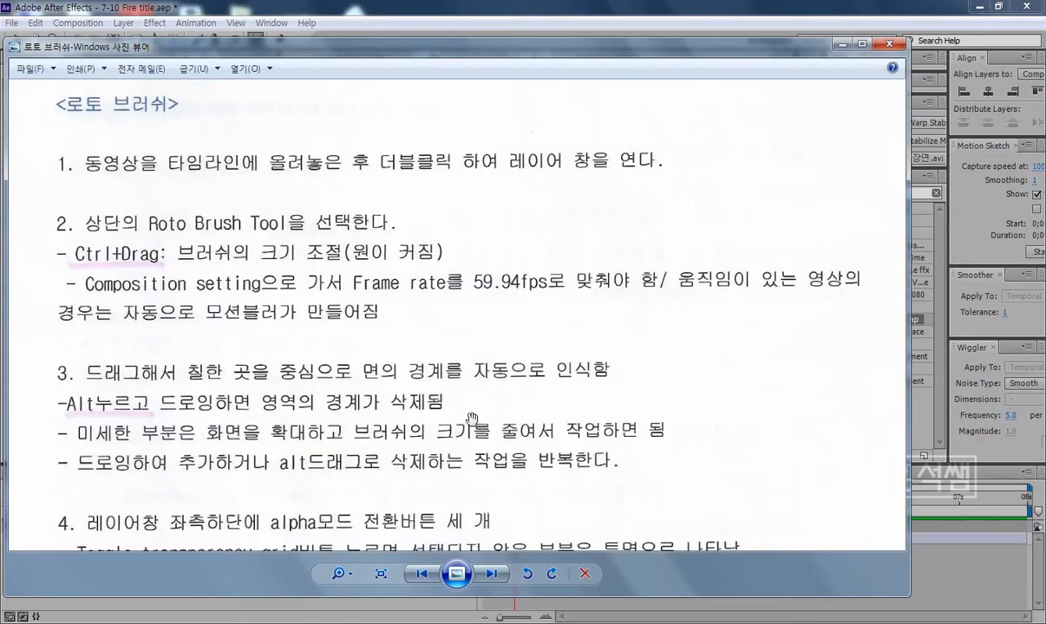
left_click_drag(472, 422, 478, 145)
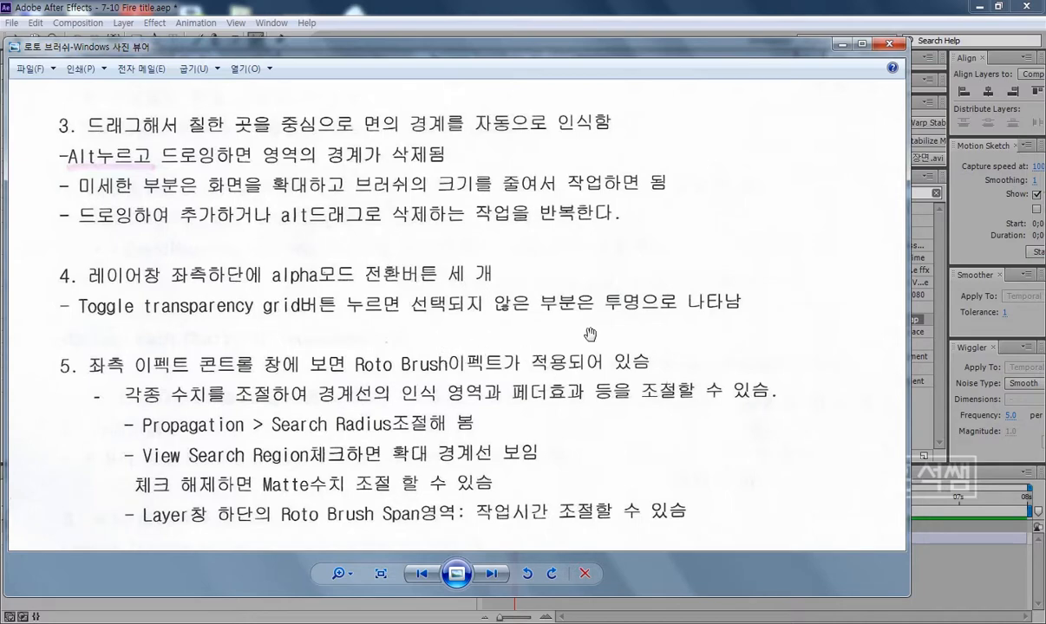
key("alt+F4")
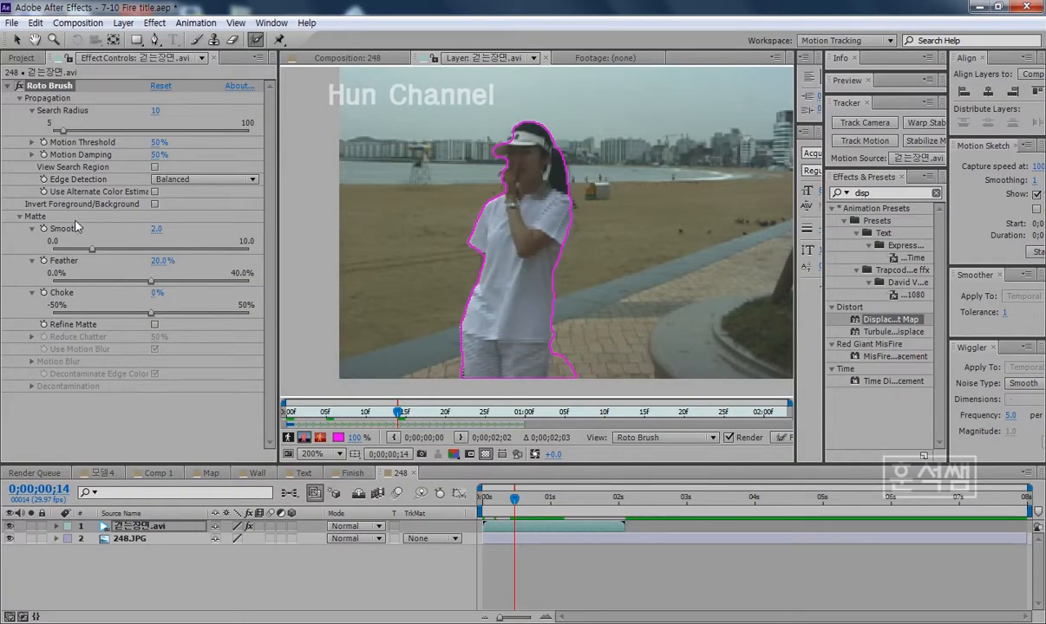
Import the motion QuickTime clip into the project as footage
left_click(21, 56)
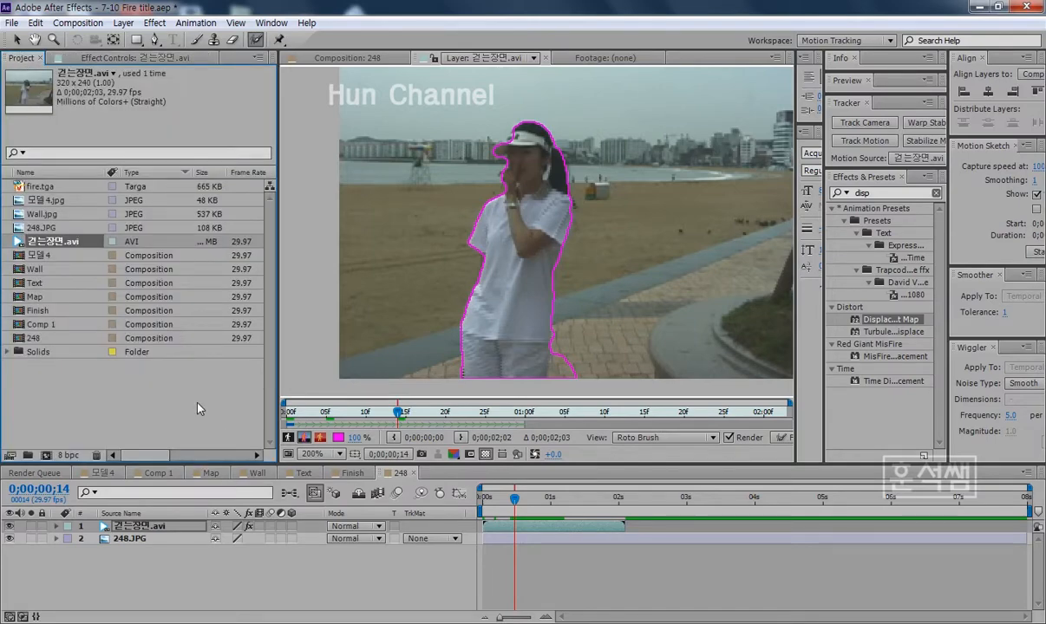
double_click(185, 378)
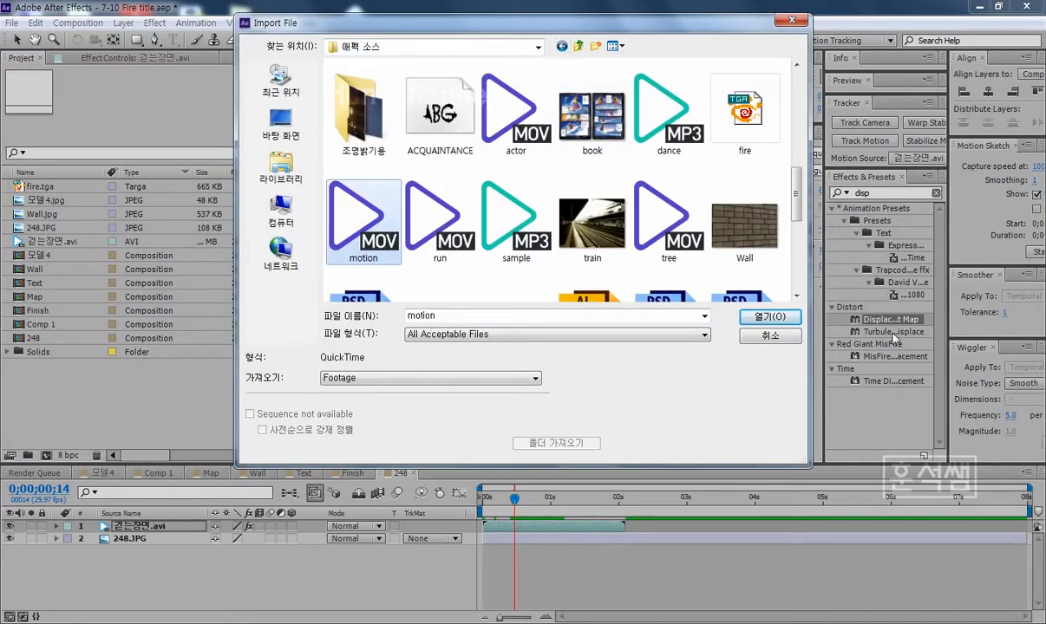
left_click(754, 317)
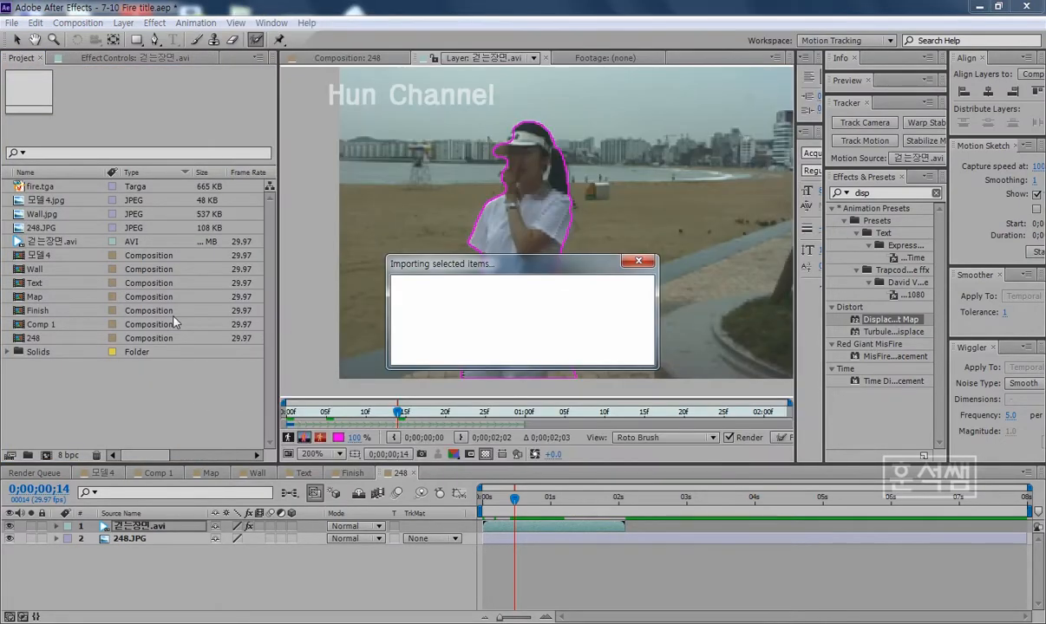
Create a new composition from 248.JPG and place motion.mov above it in the timeline
left_click(45, 241)
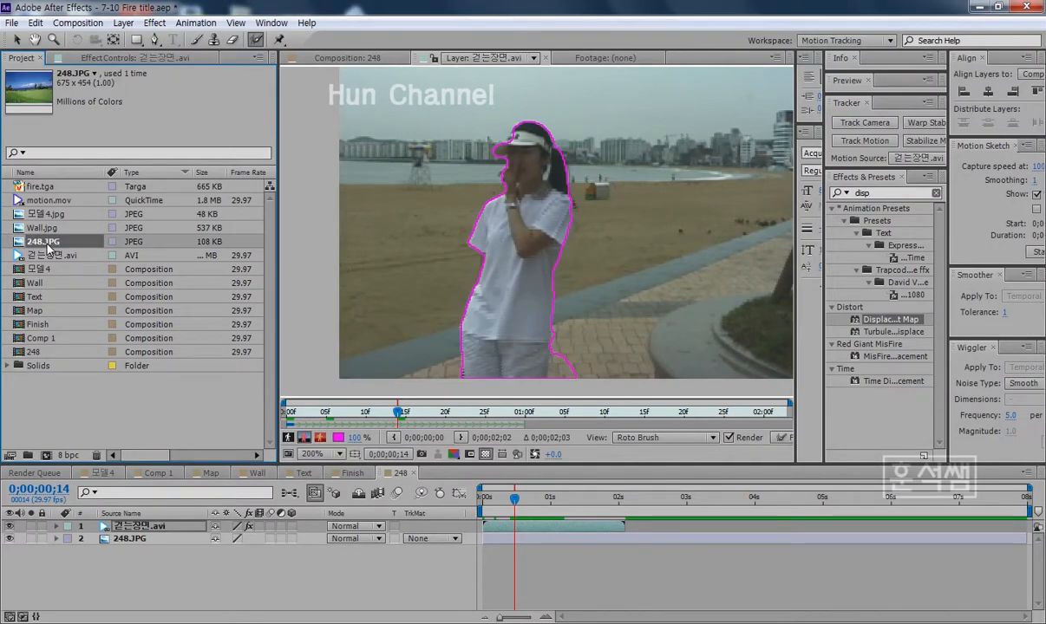
right_click(48, 246)
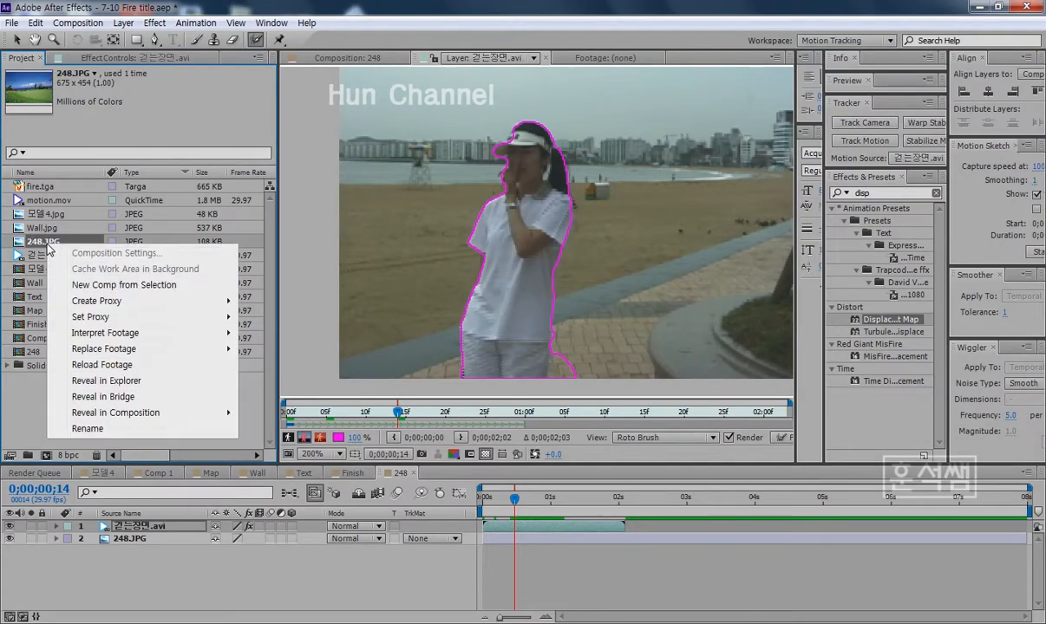
left_click(103, 287)
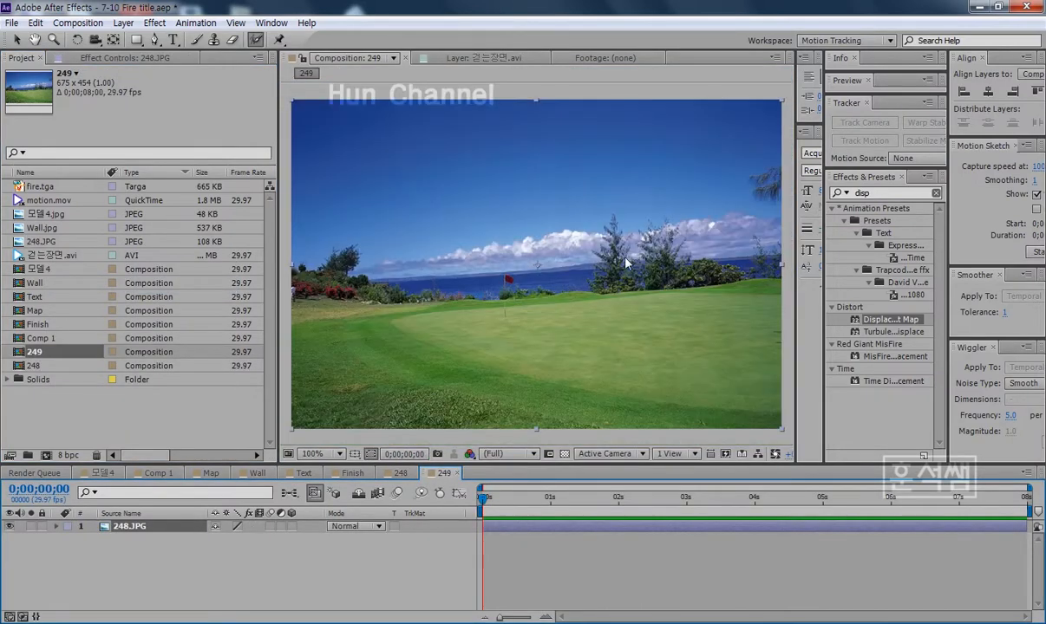
left_click_drag(61, 199, 156, 529)
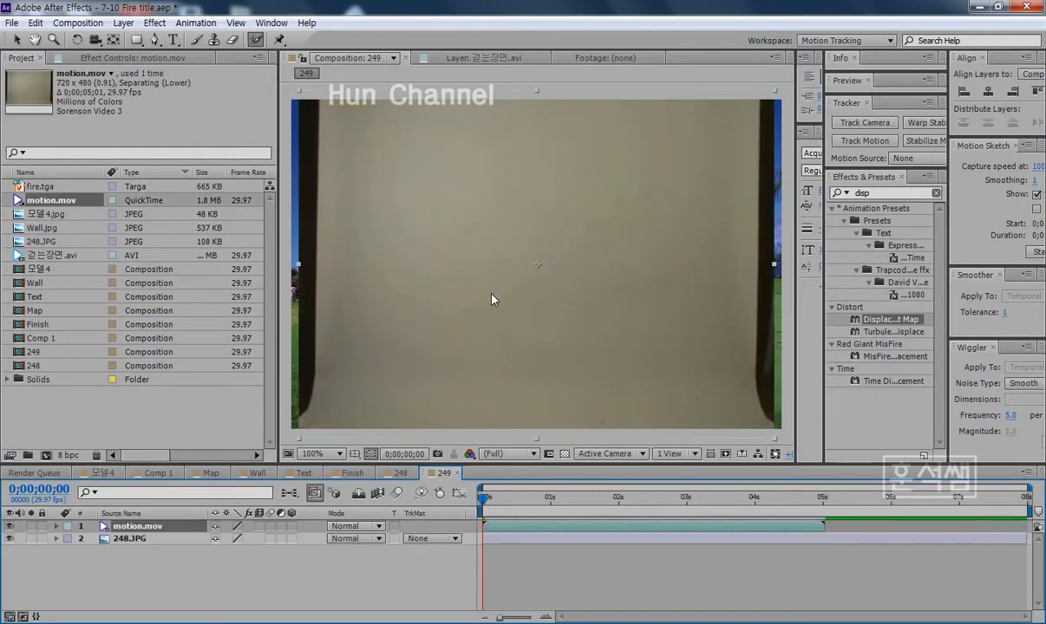
Open motion.mov in a widened layer view, go to 0;00;03;00, and paint a Roto Brush foreground stroke down the dancer's head and torso
left_click_drag(542, 501, 719, 513)
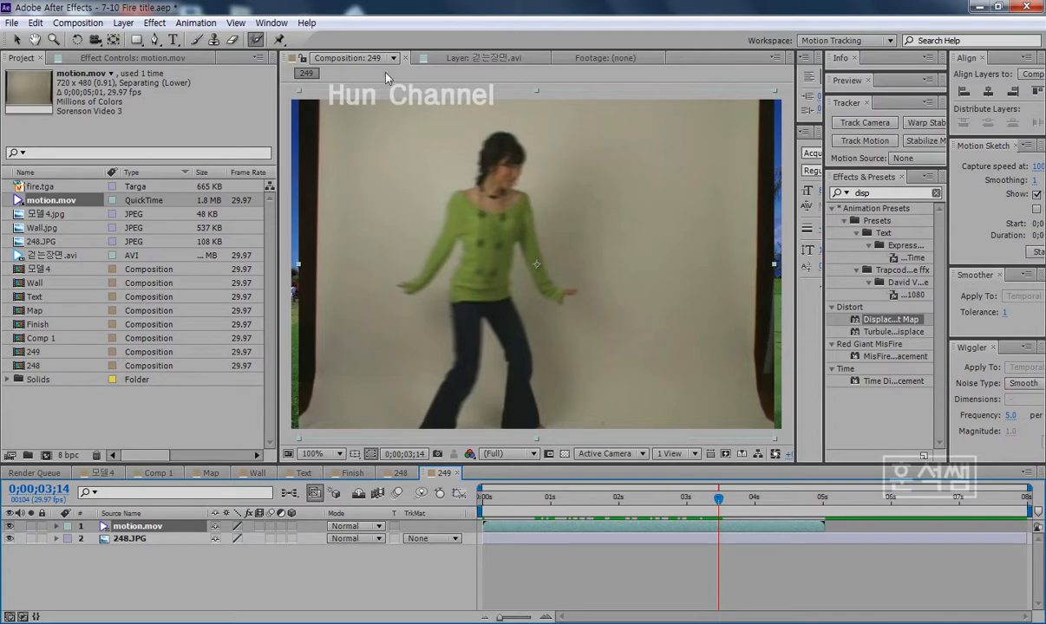
double_click(135, 526)
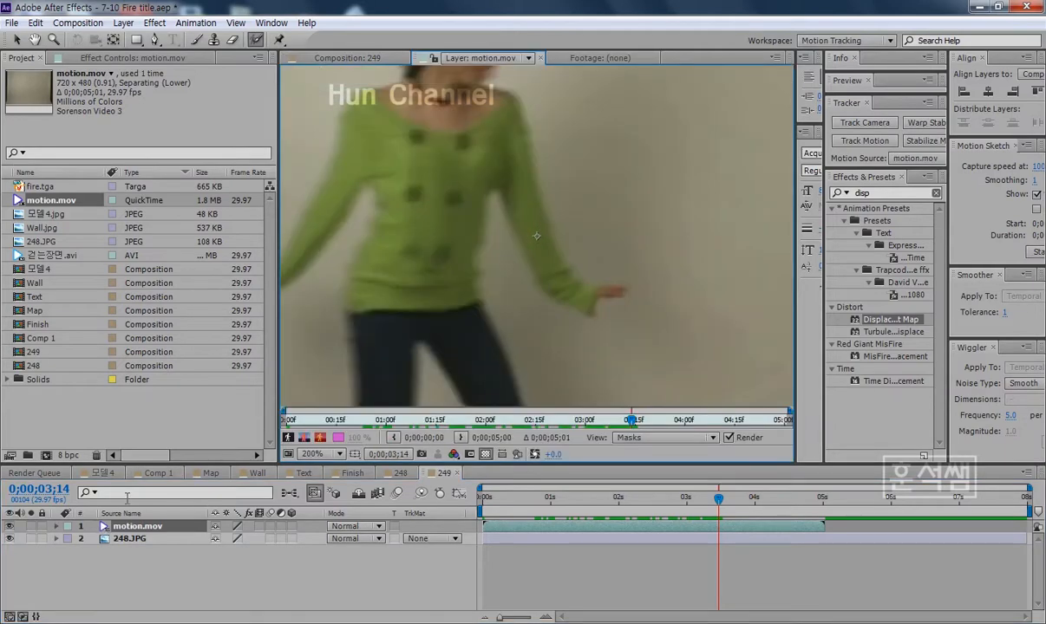
scroll(536, 235, "up", 2)
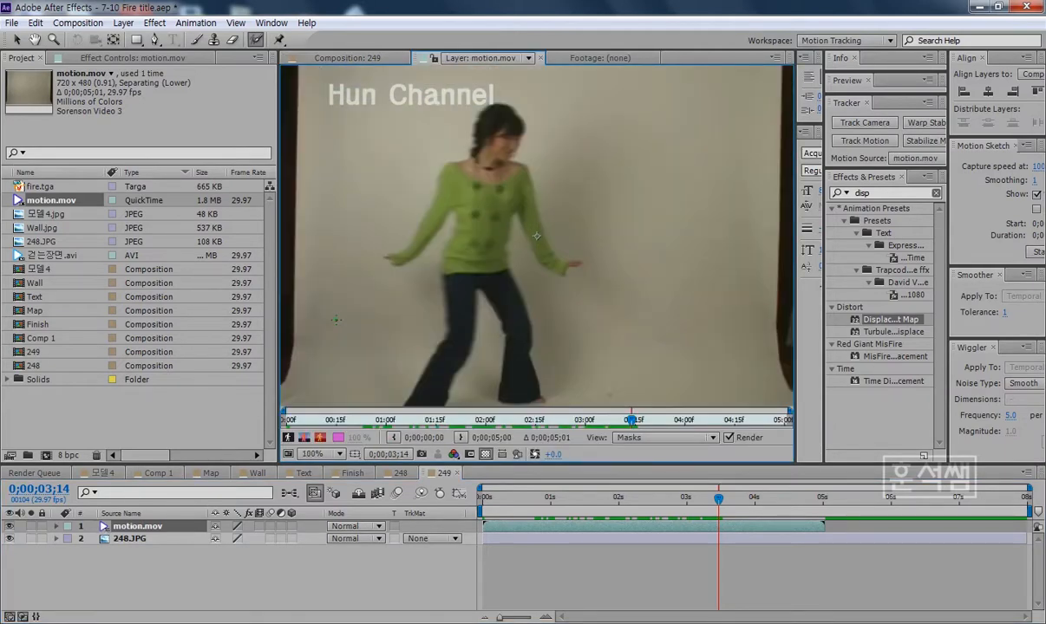
left_click_drag(796, 217, 979, 211)
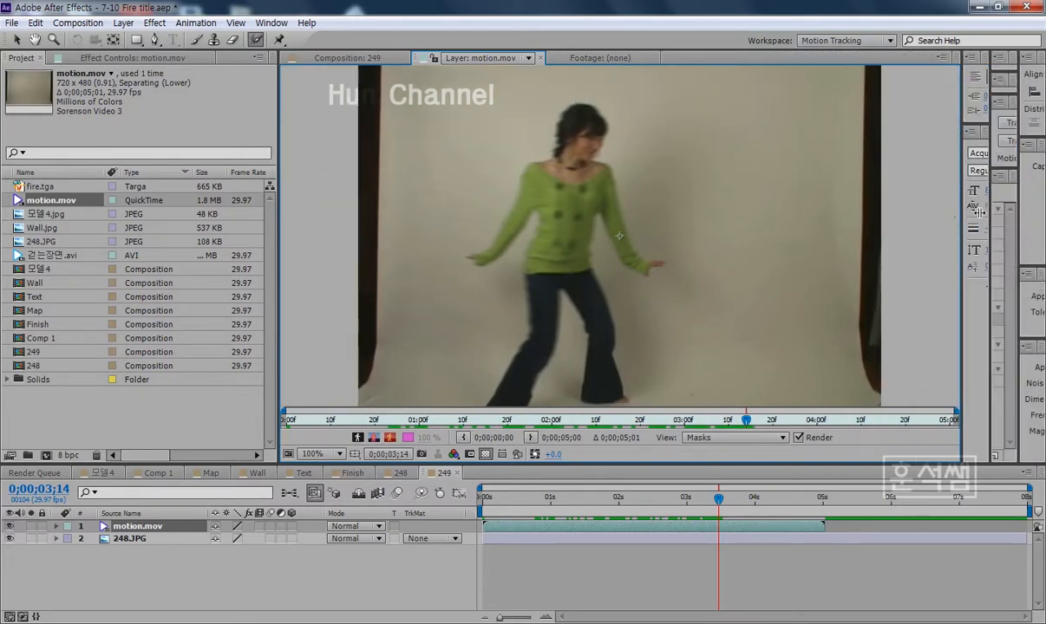
left_click_drag(665, 497, 686, 501)
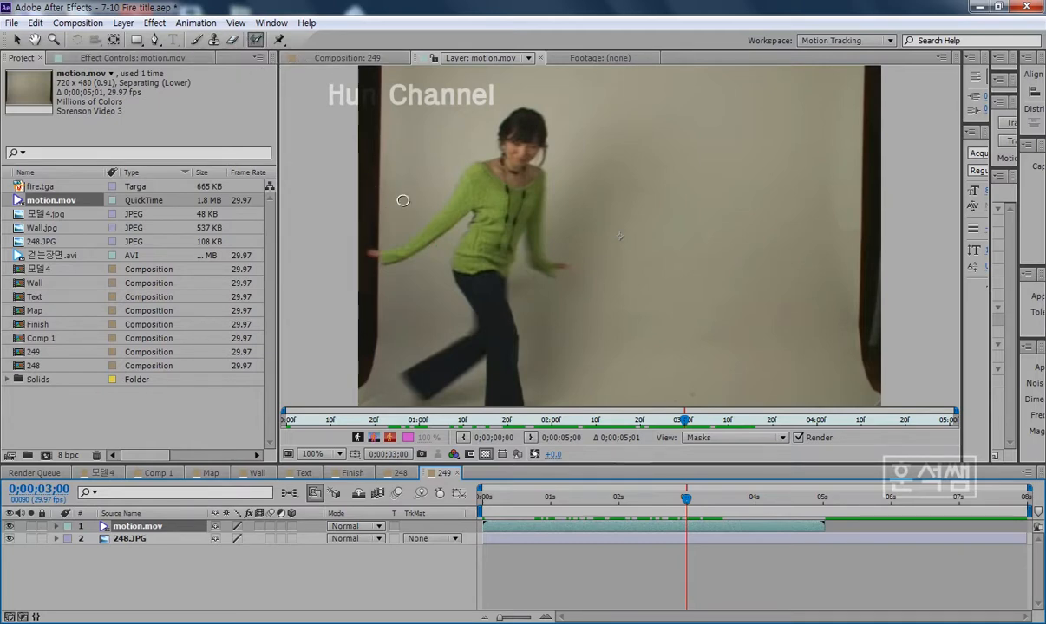
mouse_move(520, 126)
left_mouse_down()
mouse_move(520, 154)
mouse_move(490, 215)
mouse_move(482, 301)
mouse_move(500, 401)
mouse_move(496, 262)
mouse_move(498, 320)
mouse_move(425, 377)
mouse_move(485, 345)
mouse_move(503, 179)
mouse_move(462, 188)
mouse_move(422, 241)
mouse_move(513, 174)
mouse_move(527, 227)
left_mouse_up()
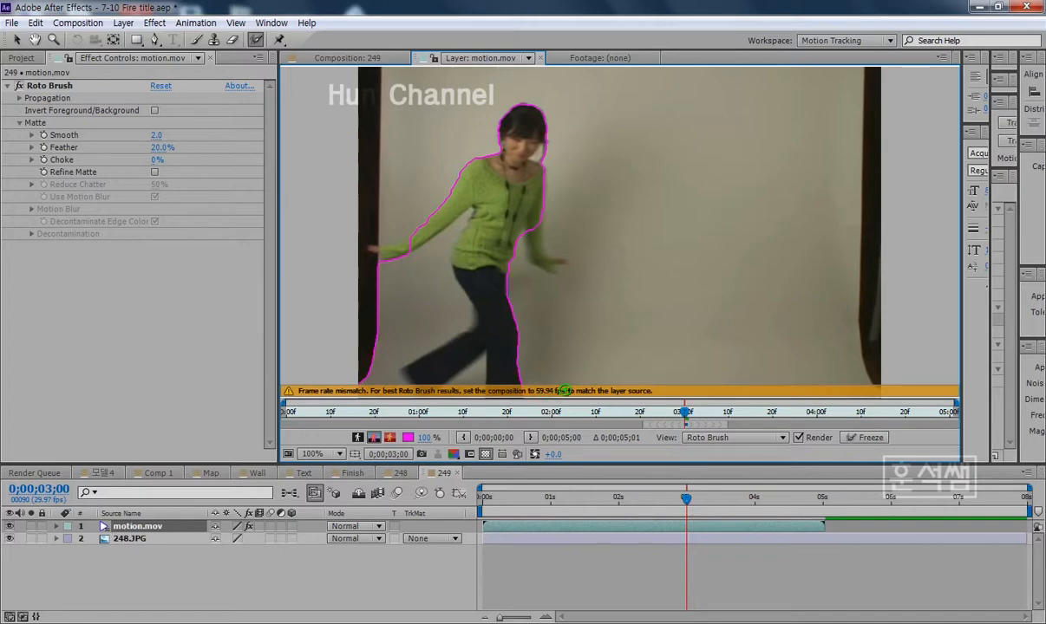
Set the composition's frame rate to 59.94 frames per second to match the motion.mov source
left_click(71, 23)
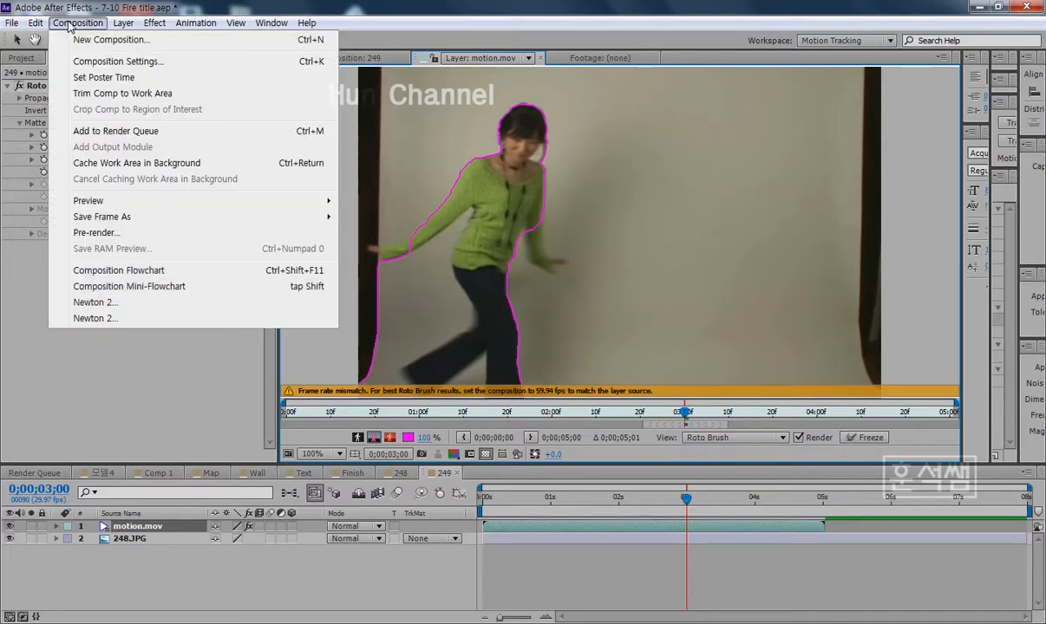
left_click(93, 63)
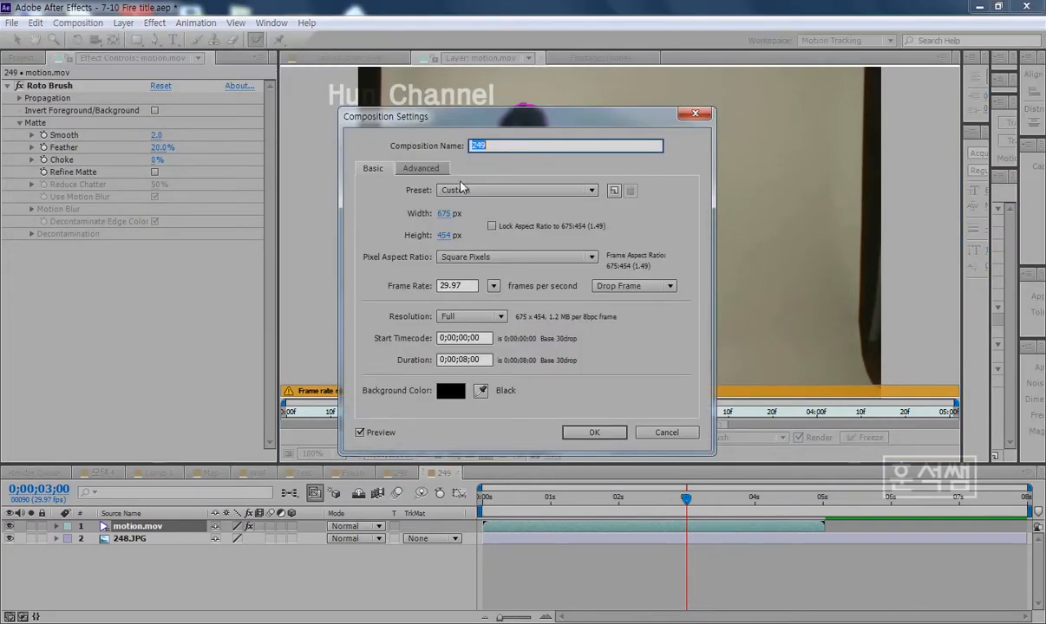
left_click(492, 286)
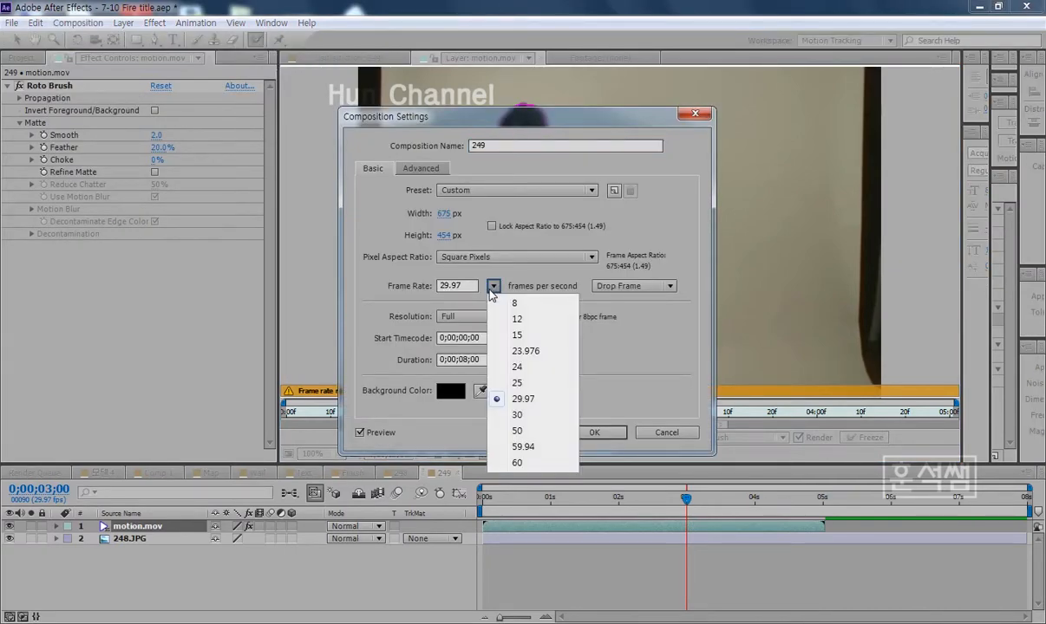
left_click(524, 447)
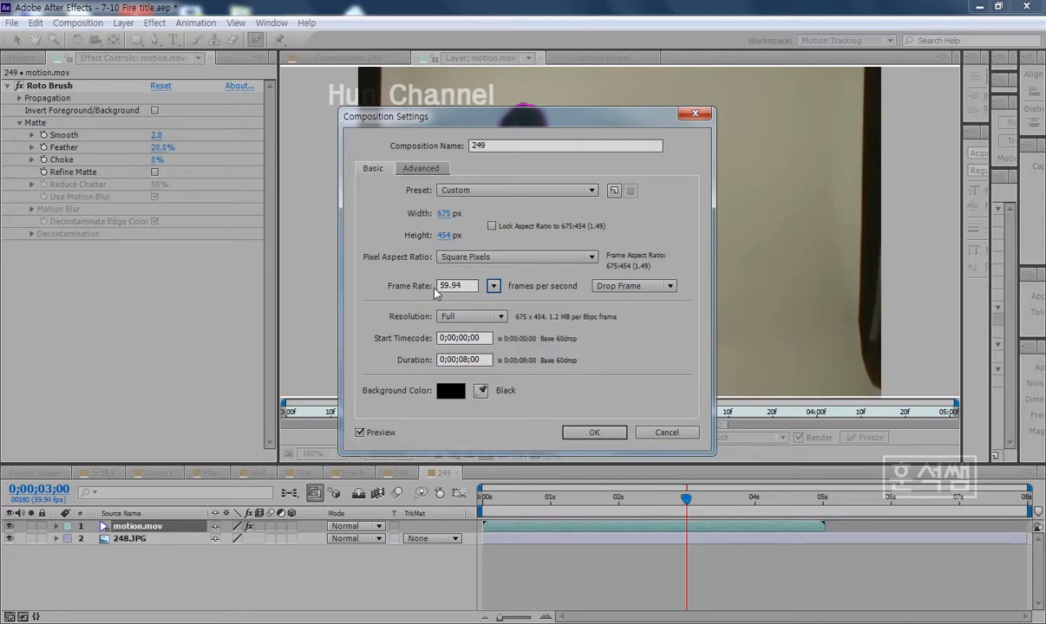
left_click(605, 433)
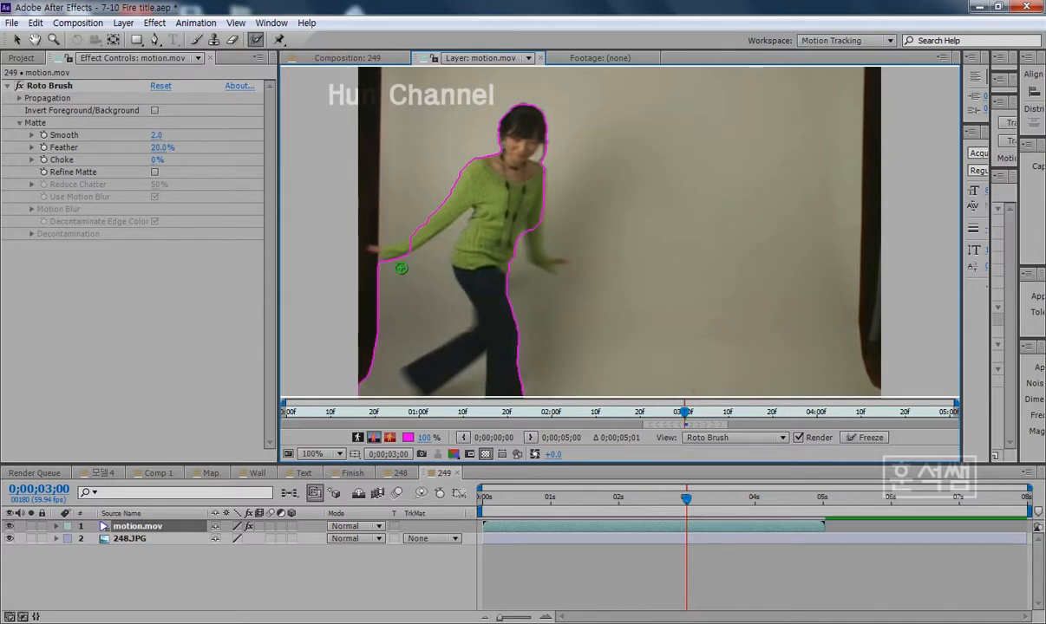
Extend the dancer's Roto Brush selection over both arms and hands, and subtract the studio backdrop and dark curtain around her arm and legs
mouse_move(393, 254)
left_mouse_down()
mouse_move(371, 238)
mouse_move(392, 226)
left_mouse_up()
mouse_move(532, 221)
left_mouse_down()
mouse_move(546, 265)
mouse_move(559, 258)
left_mouse_up()
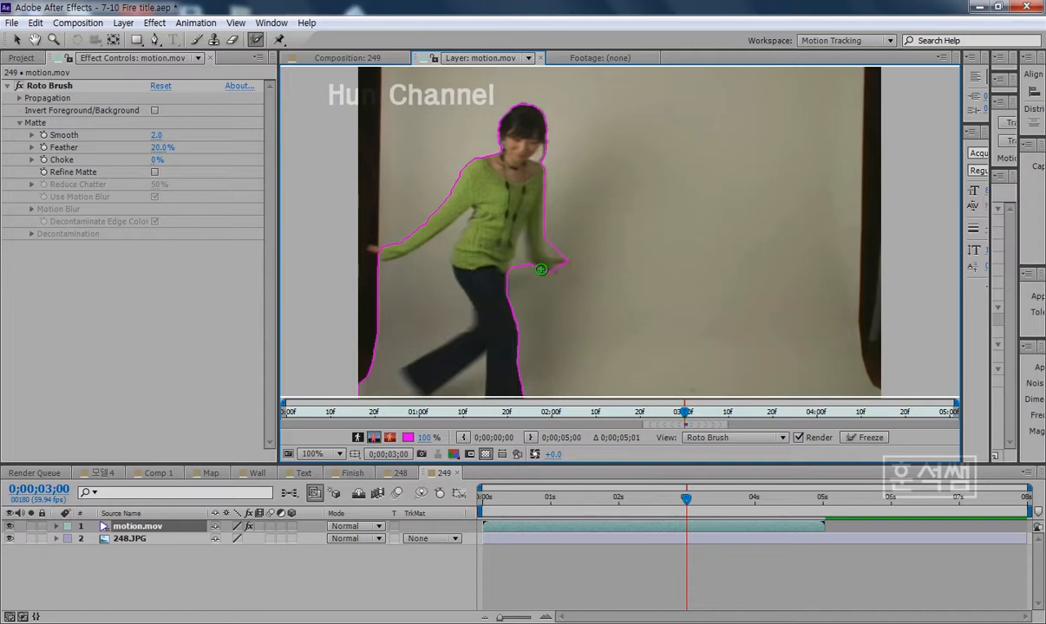
mouse_move(373, 242)
left_mouse_down()
mouse_move(354, 233)
mouse_move(375, 246)
left_mouse_up()
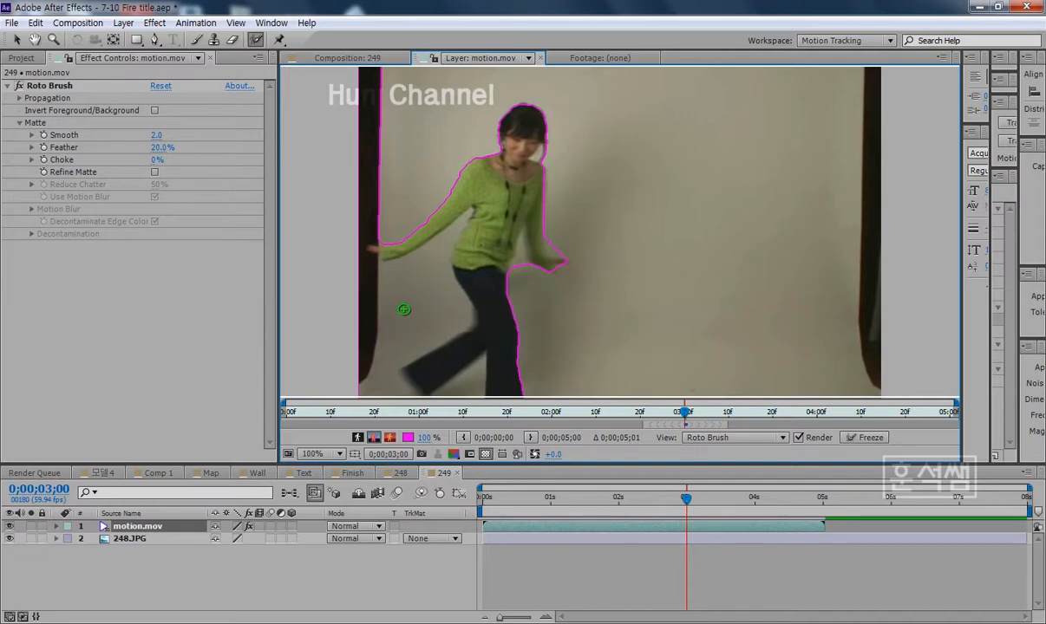
mouse_move(423, 286)
left_mouse_down()
mouse_move(369, 318)
mouse_move(427, 295)
mouse_move(384, 315)
left_mouse_up()
mouse_move(345, 143)
left_mouse_down()
mouse_move(362, 152)
mouse_move(390, 133)
left_mouse_up()
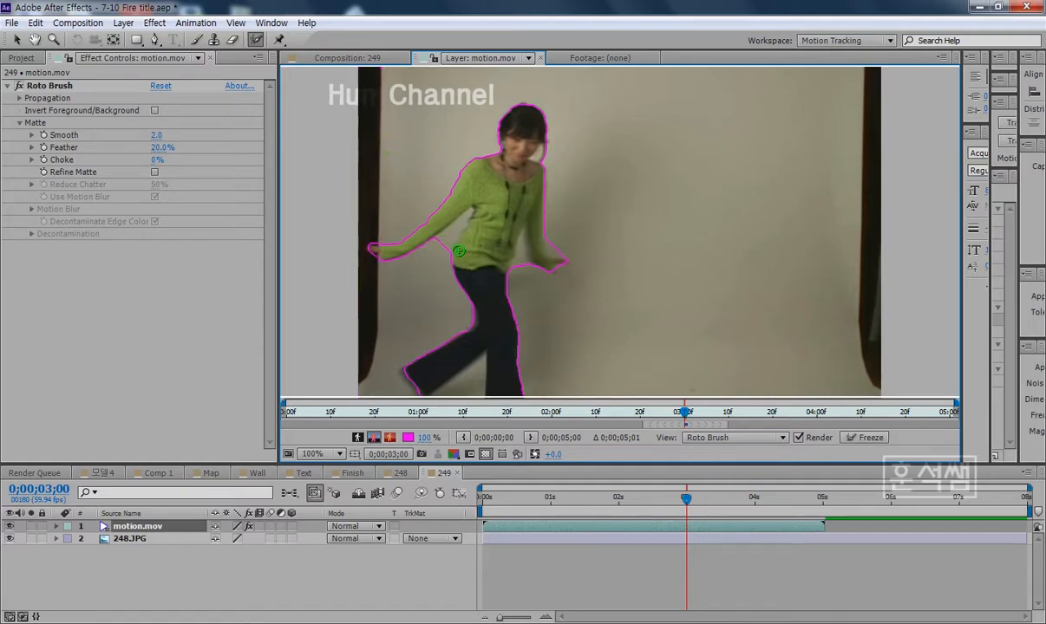
Set the Roto Brush propagation Search Radius to 10
scroll(433, 249, "up", 2)
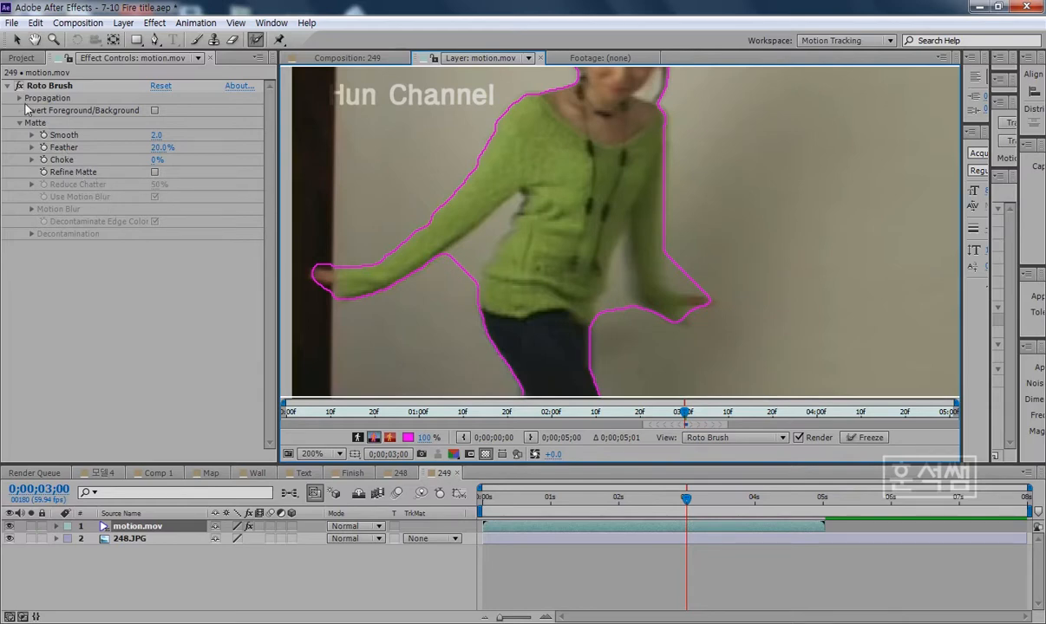
left_click(21, 98)
left_click(53, 85)
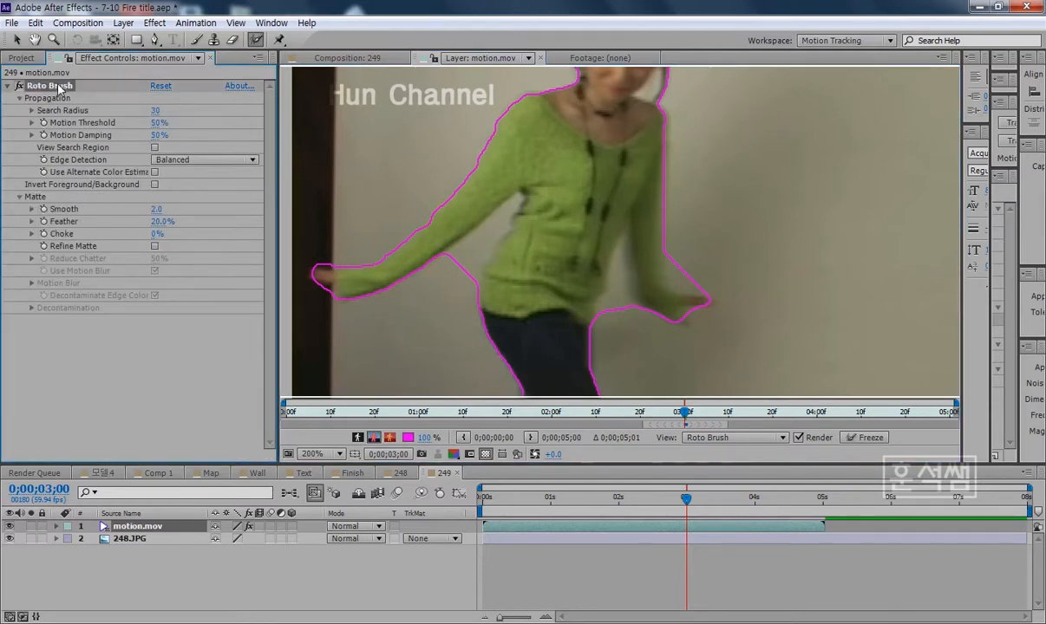
left_click(32, 106)
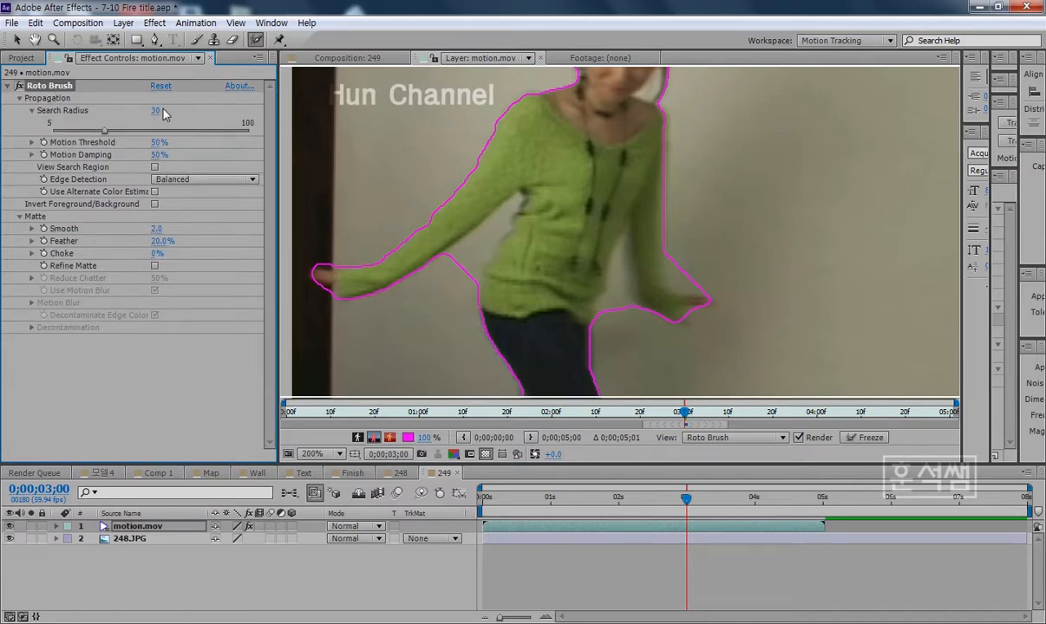
left_click(157, 110)
type("10")
key("Return")
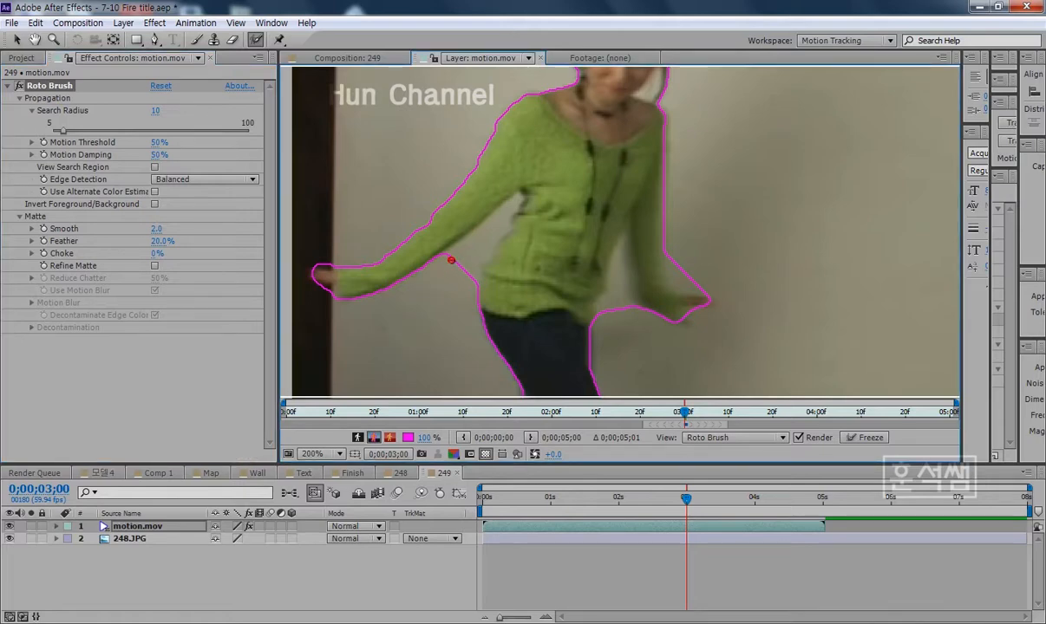
Subtract the backdrop gaps between both arms and the sweater, and refine the selection around the fingers of the hand on the backdrop side
mouse_move(450, 260)
left_mouse_down()
mouse_move(442, 233)
mouse_move(464, 217)
mouse_move(438, 262)
mouse_move(508, 207)
left_mouse_up()
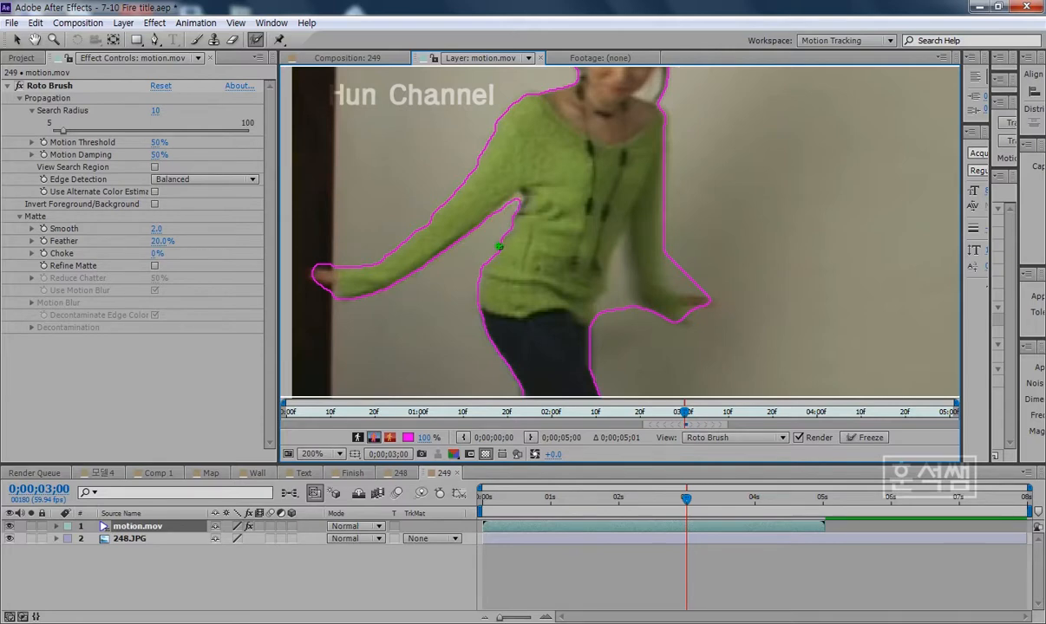
mouse_move(602, 326)
left_mouse_down()
mouse_move(621, 281)
mouse_move(631, 328)
mouse_move(625, 237)
mouse_move(623, 262)
mouse_move(704, 283)
mouse_move(678, 281)
mouse_move(715, 305)
mouse_move(698, 302)
mouse_move(680, 322)
mouse_move(697, 313)
mouse_move(713, 331)
mouse_move(685, 319)
left_mouse_up()
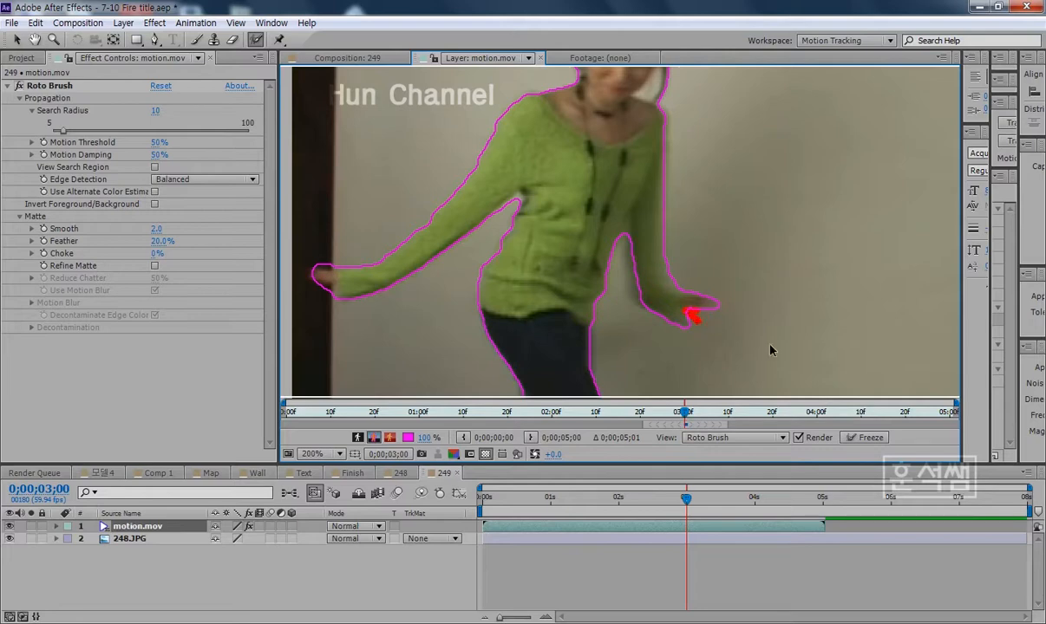
key("ctrl+z")
Subtract the gap between the dancer's legs, extend the foreground over the raised trouser cuff, and check the cutout in composition 249
left_click_drag(523, 342, 502, 16)
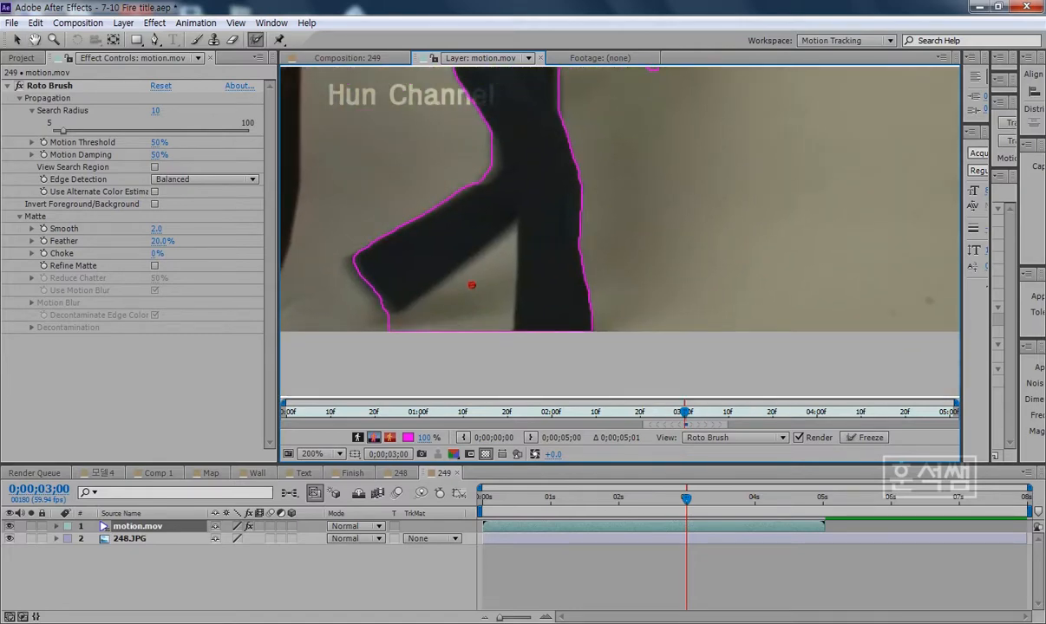
mouse_move(472, 284)
left_mouse_down()
mouse_move(408, 321)
mouse_move(459, 260)
left_mouse_up()
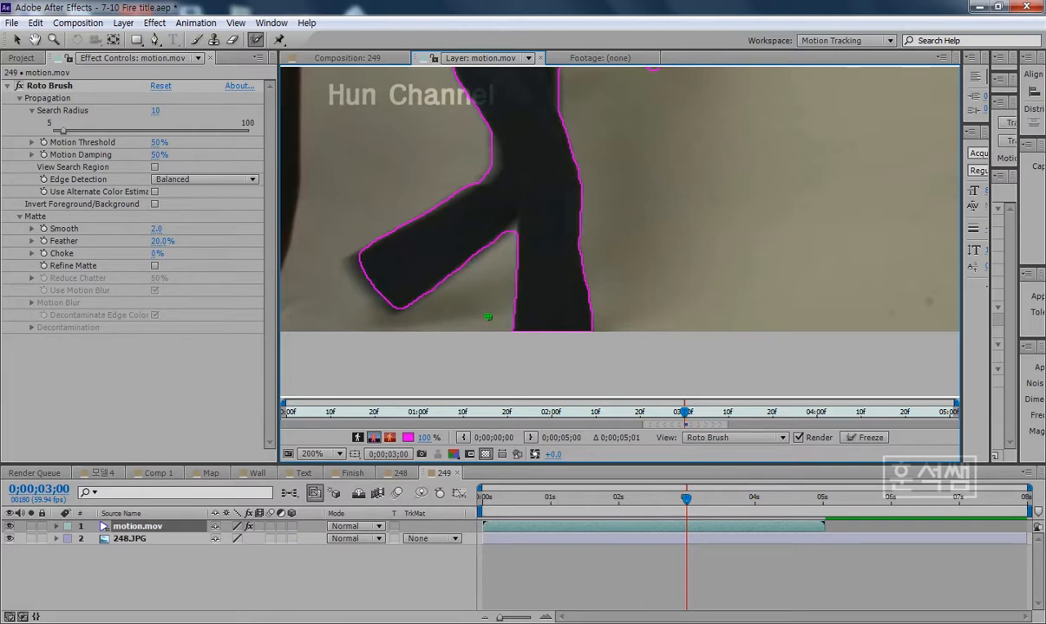
left_click_drag(355, 260, 395, 305)
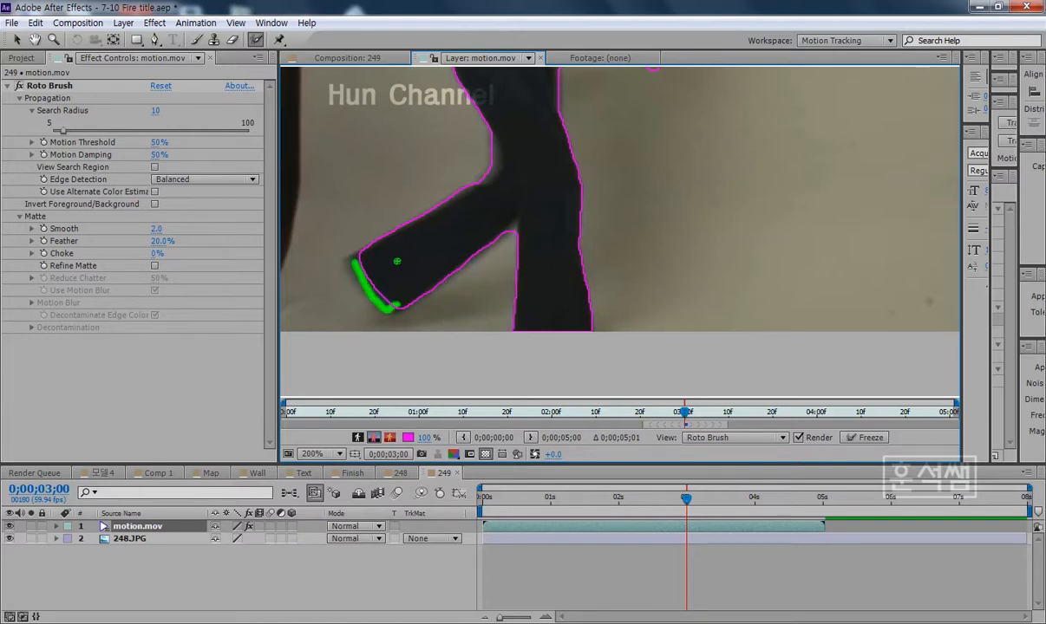
left_click_drag(340, 257, 350, 269)
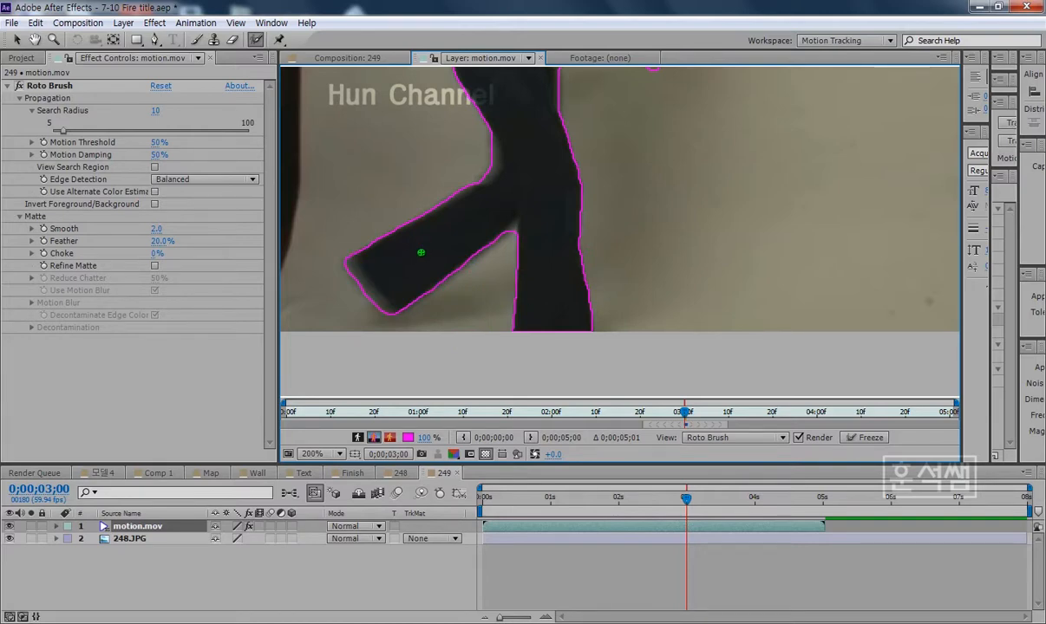
key("h")
mouse_move(611, 66)
left_mouse_down()
mouse_move(654, 227)
mouse_move(620, 228)
mouse_move(607, 382)
left_mouse_up()
key("alt+w")
key("comma")
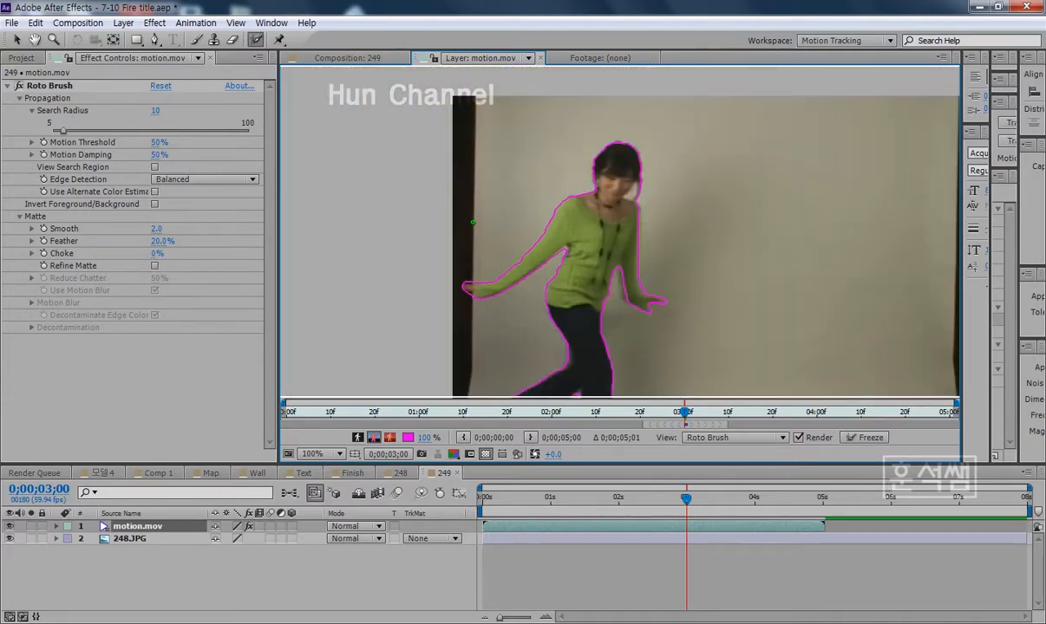
left_click(330, 58)
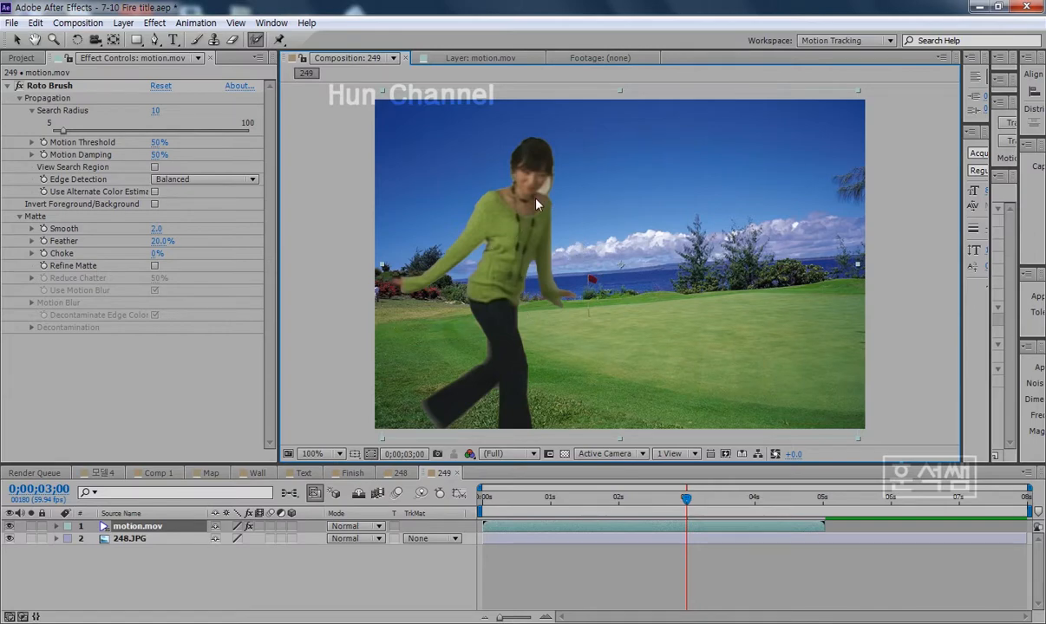
Subtract the backdrop between the dancer's cheek and hair strand in the motion.mov layer, keep the strand as foreground, and check composition 249
left_click(489, 61)
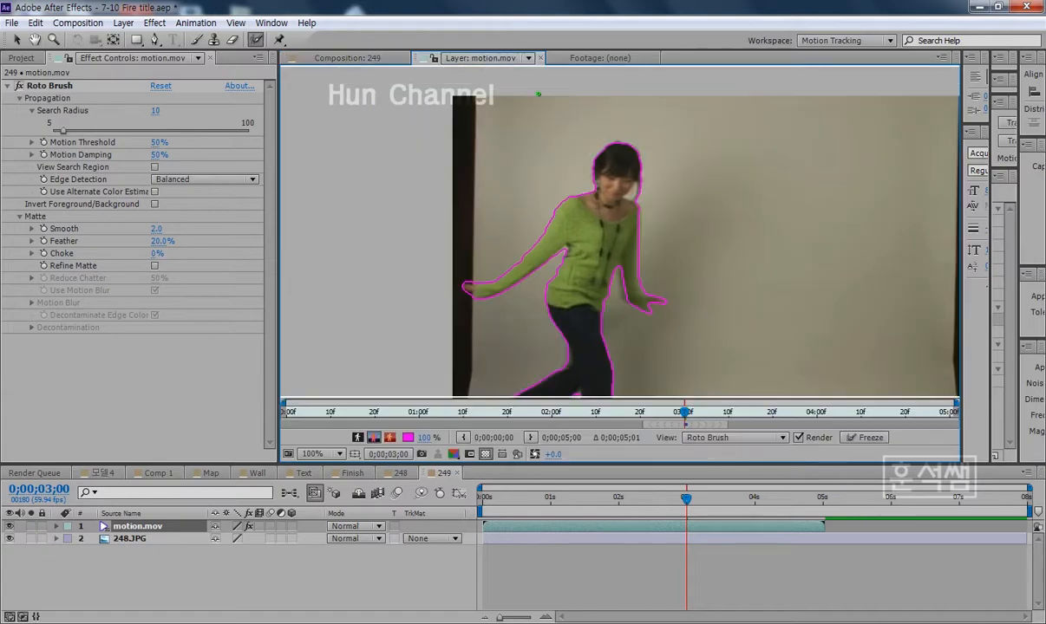
scroll(634, 189, "up", 4)
scroll(607, 224, "down", 2)
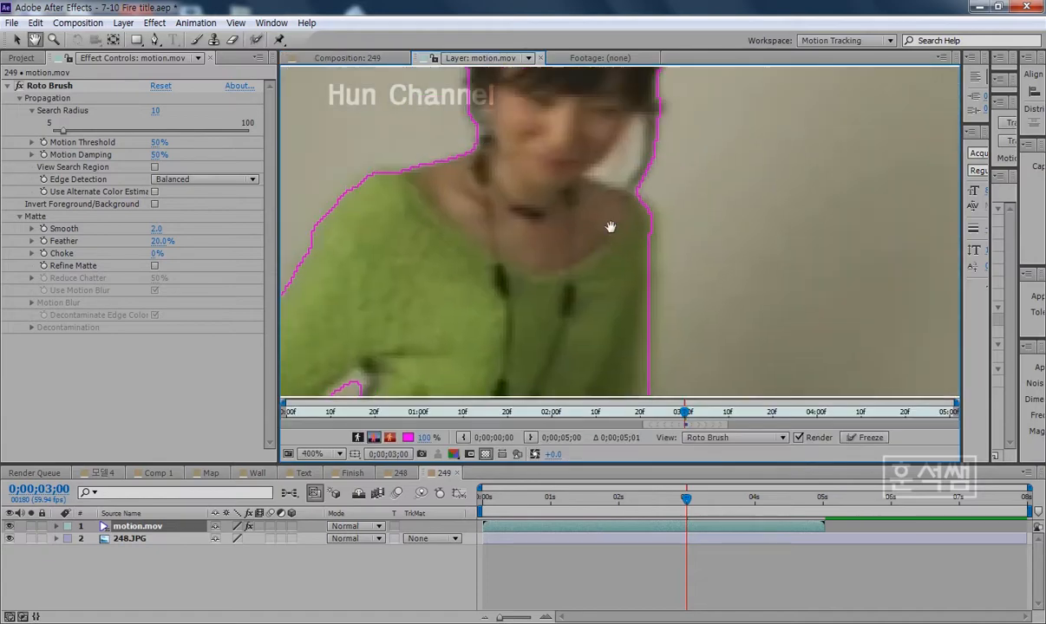
scroll(572, 199, "up", 2)
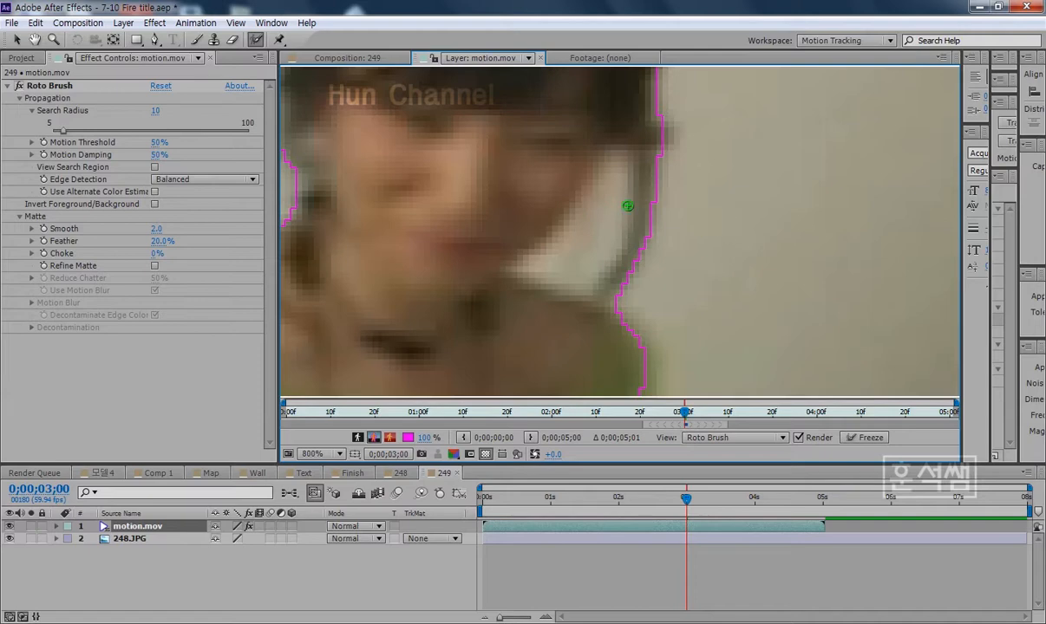
mouse_move(611, 188)
left_mouse_down()
mouse_move(554, 259)
mouse_move(582, 251)
mouse_move(610, 194)
mouse_move(579, 260)
mouse_move(529, 272)
left_mouse_up()
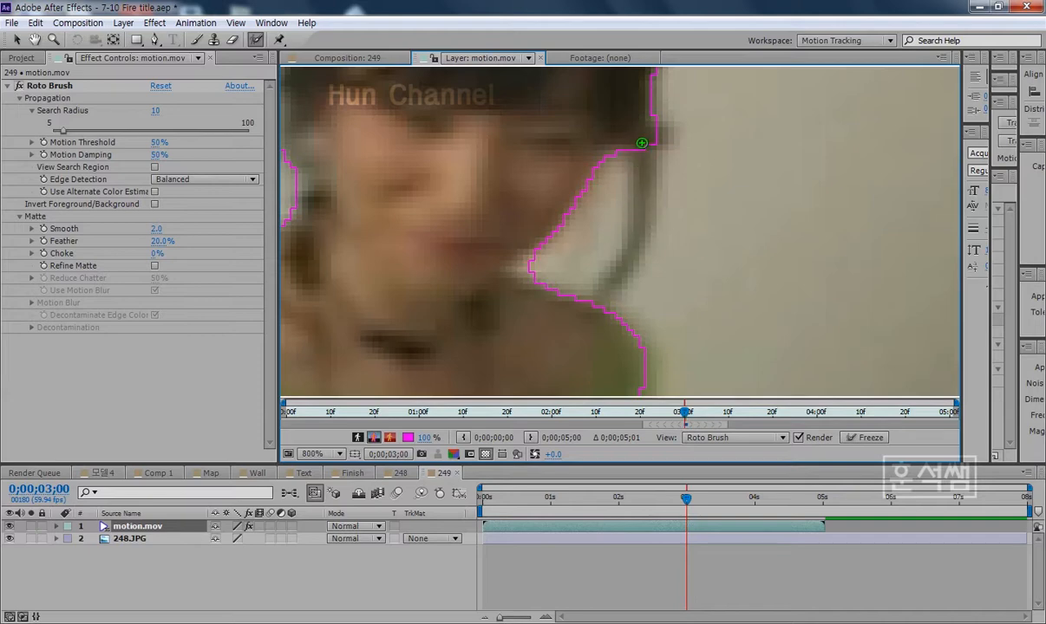
mouse_move(642, 142)
left_mouse_down()
mouse_move(647, 206)
mouse_move(610, 289)
left_mouse_up()
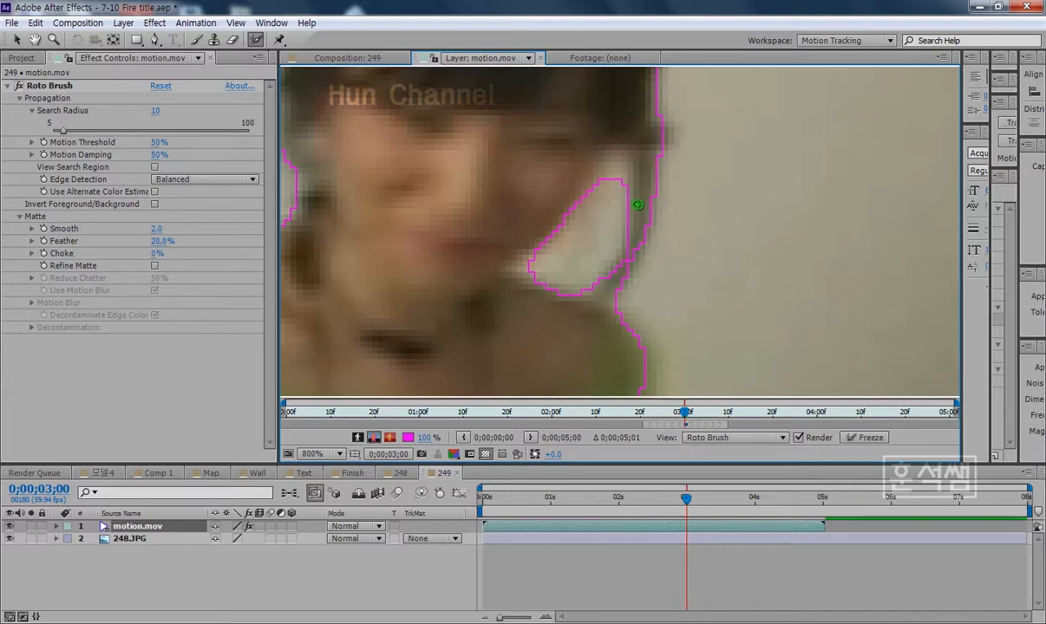
mouse_move(640, 206)
left_mouse_down()
mouse_move(640, 253)
mouse_move(624, 306)
mouse_move(630, 251)
left_mouse_up()
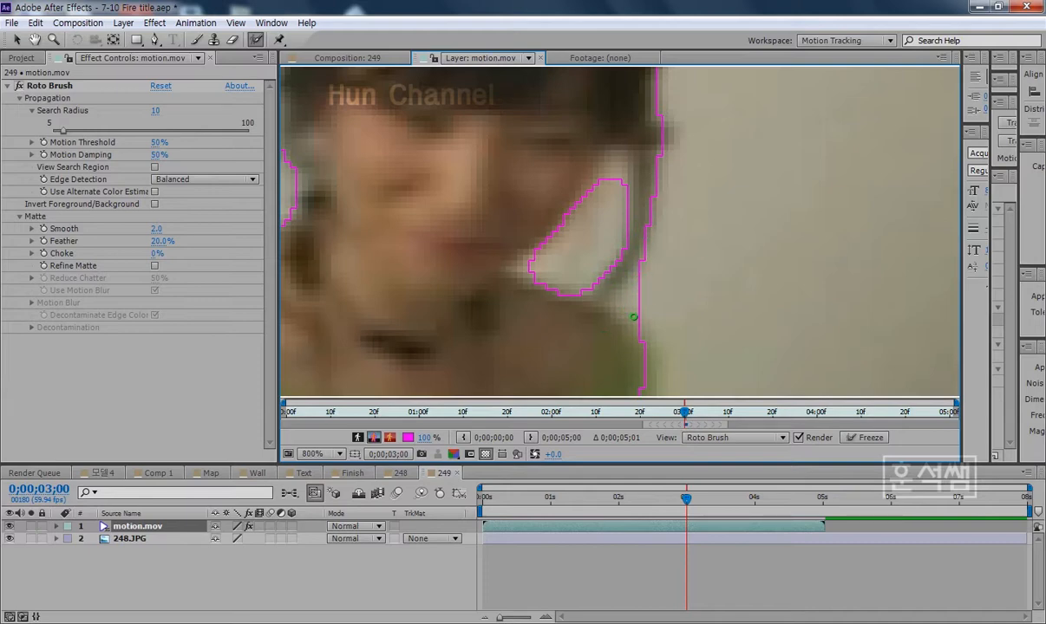
mouse_move(651, 293)
left_mouse_down()
mouse_move(642, 305)
mouse_move(648, 295)
left_mouse_up()
key("comma")
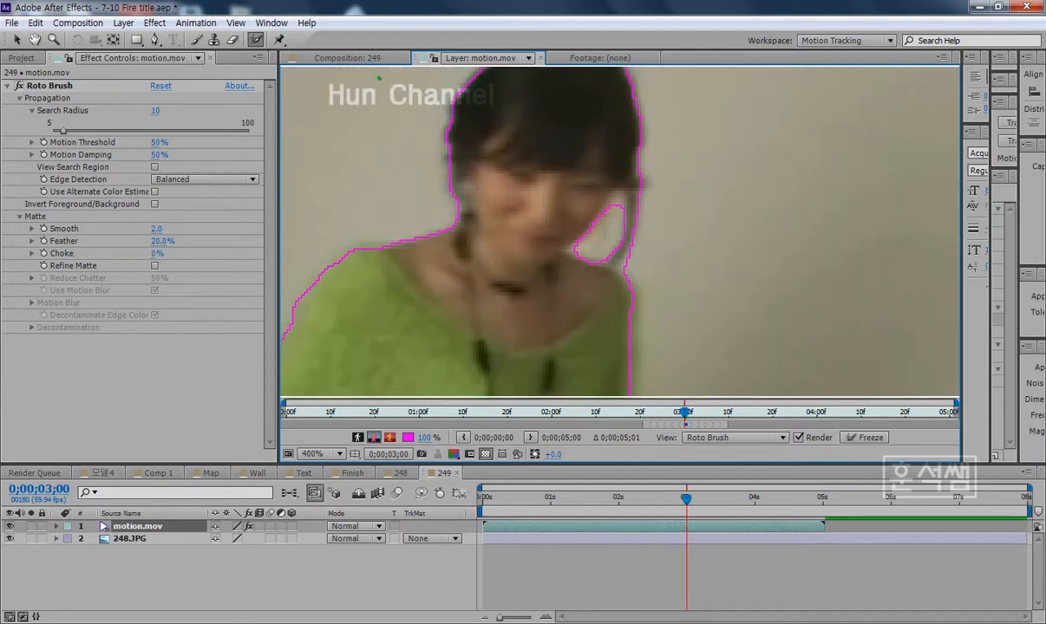
left_click(334, 56)
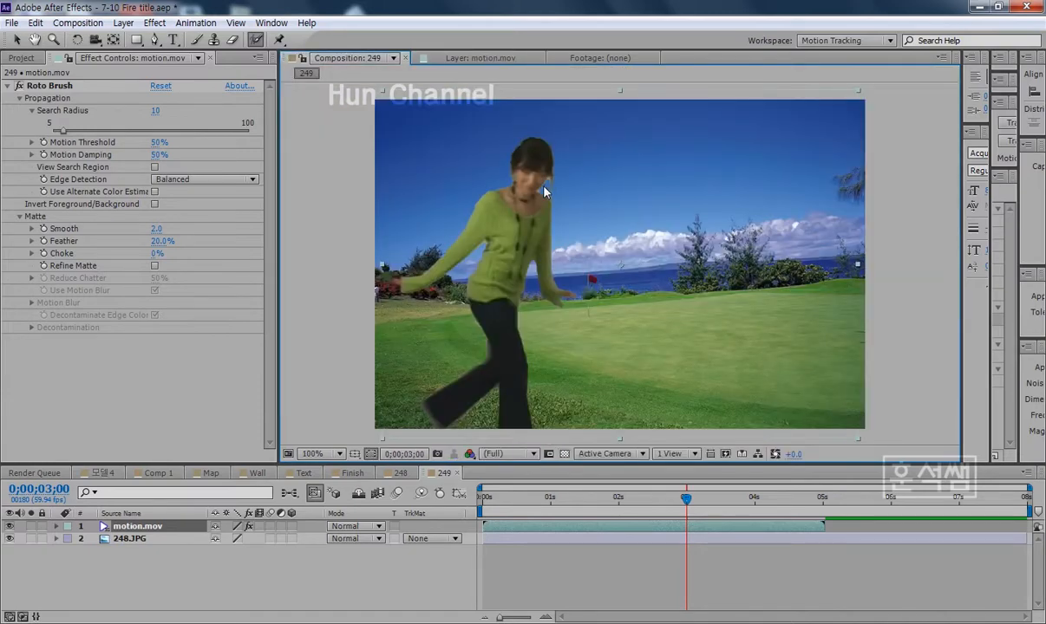
Advance the motion.mov layer to 0;00;03;01 and subtract the dark curtain and backdrop beneath the arm and behind the legs
left_click(490, 59)
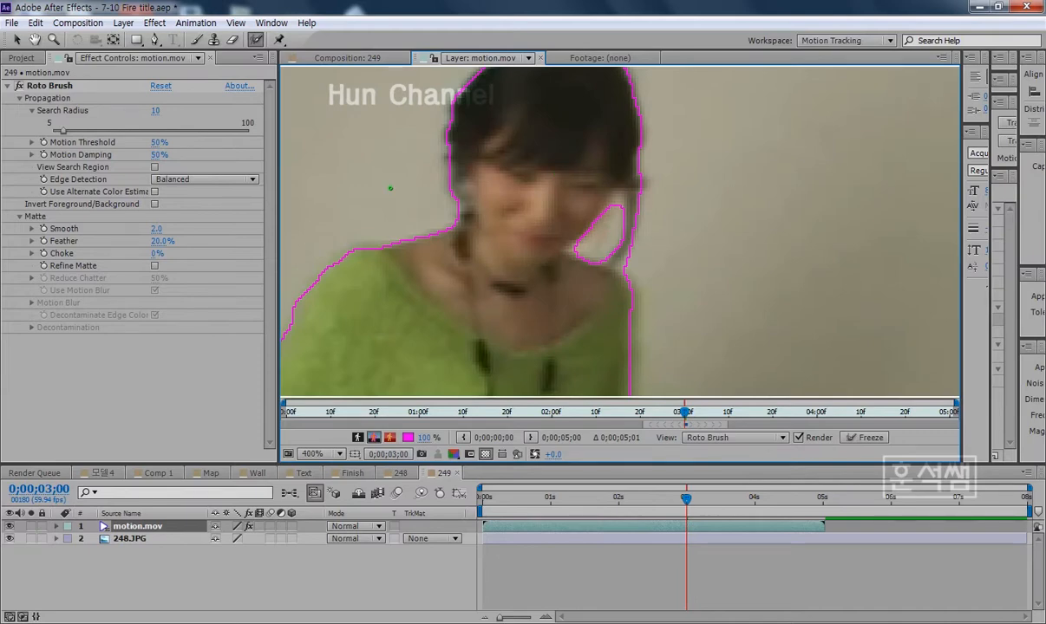
scroll(412, 236, "down", 4)
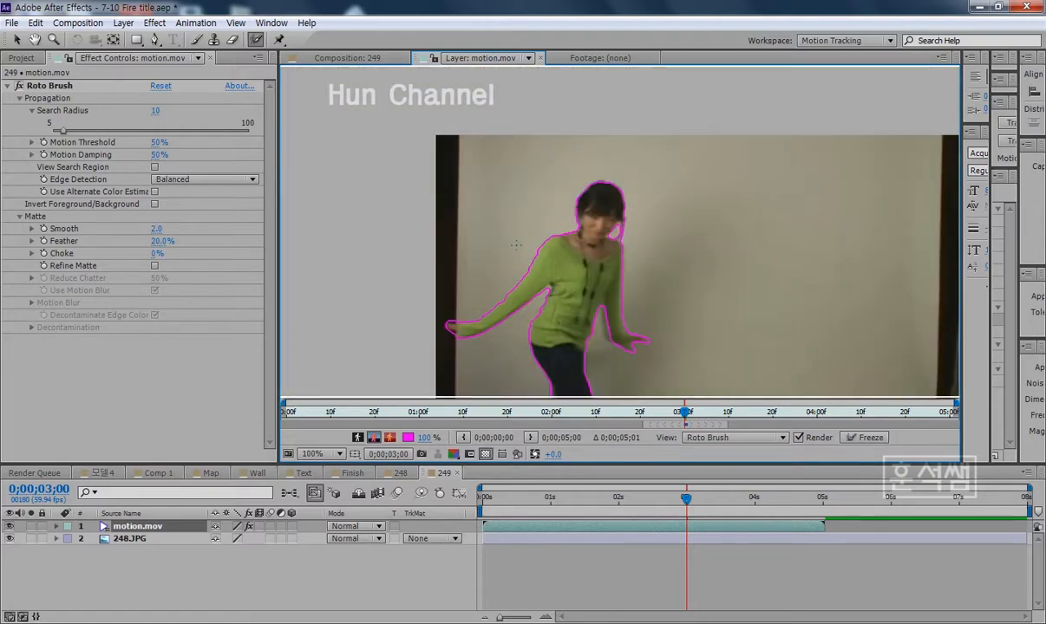
key("Page_Down")
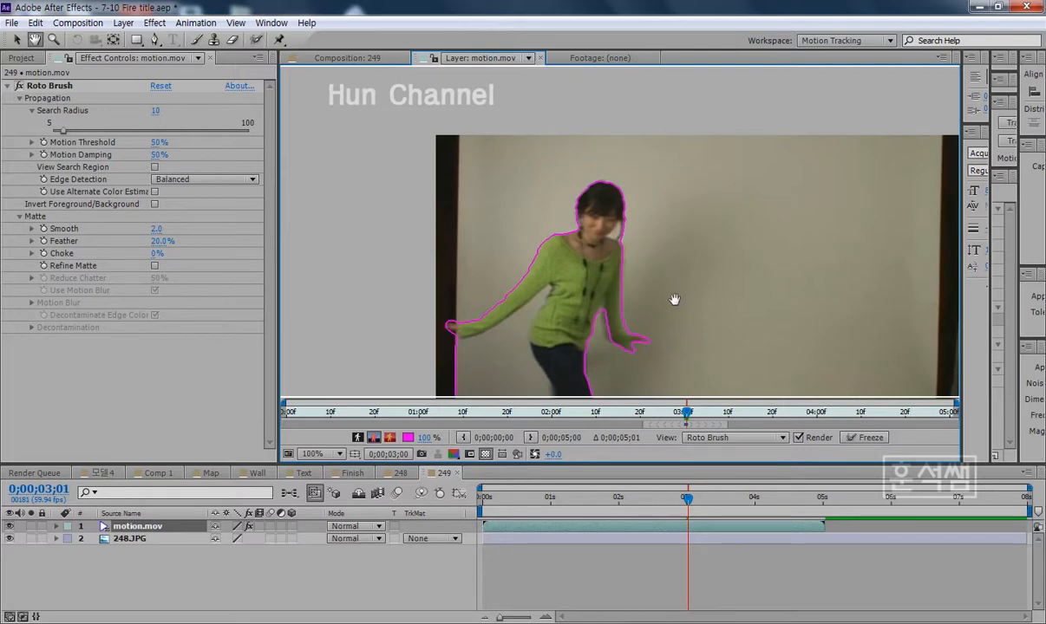
left_click_drag(671, 299, 630, 188)
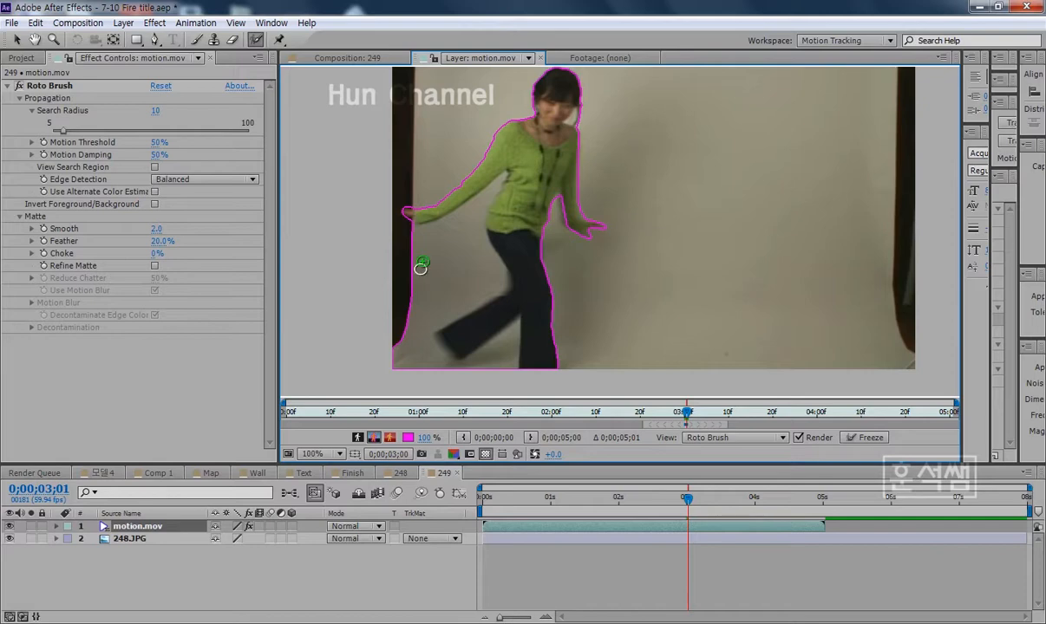
mouse_move(386, 241)
left_mouse_down()
mouse_move(446, 265)
mouse_move(375, 299)
mouse_move(394, 329)
mouse_move(479, 349)
left_mouse_up()
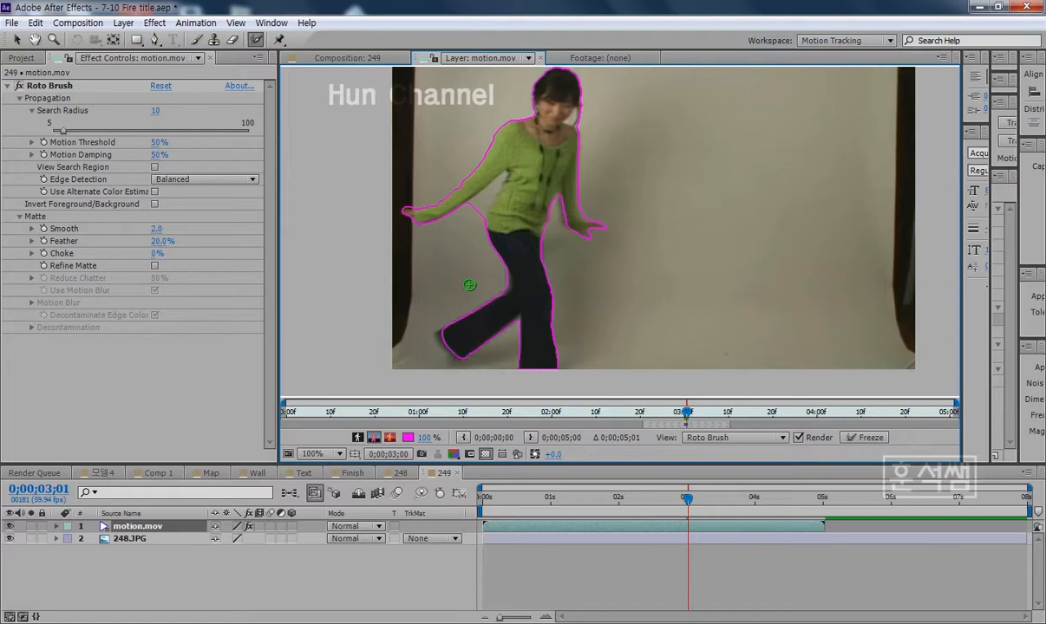
Subtract the remaining backdrop gap between the rear arm and the sweater up to the armpit
key("period")
left_click_drag(442, 178, 539, 307)
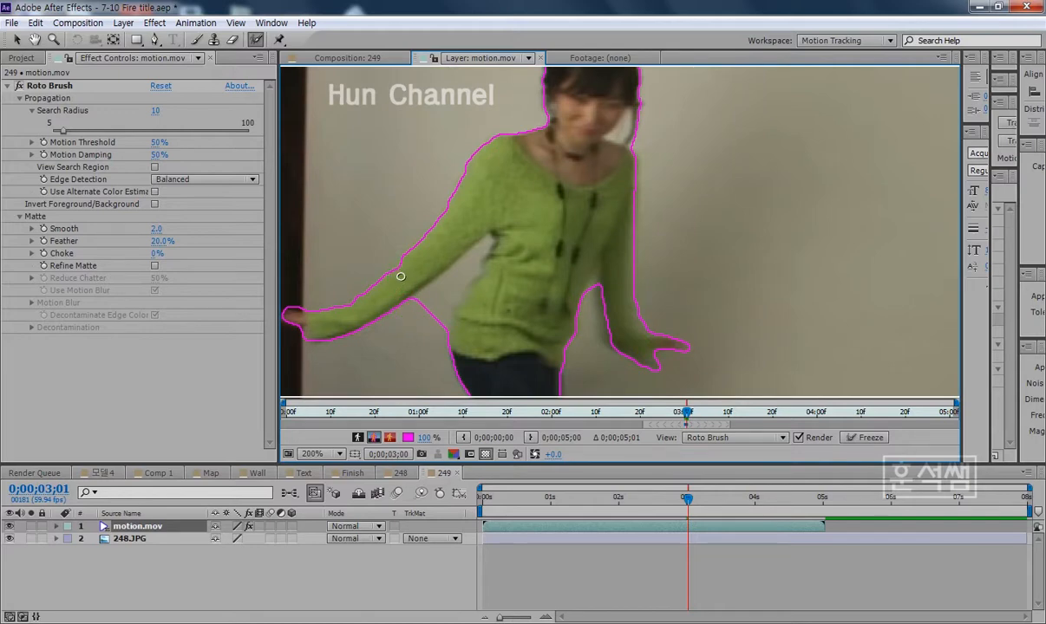
mouse_move(411, 307)
left_mouse_down()
mouse_move(480, 258)
mouse_move(435, 346)
left_mouse_up()
left_click_drag(474, 263, 470, 232)
key("comma")
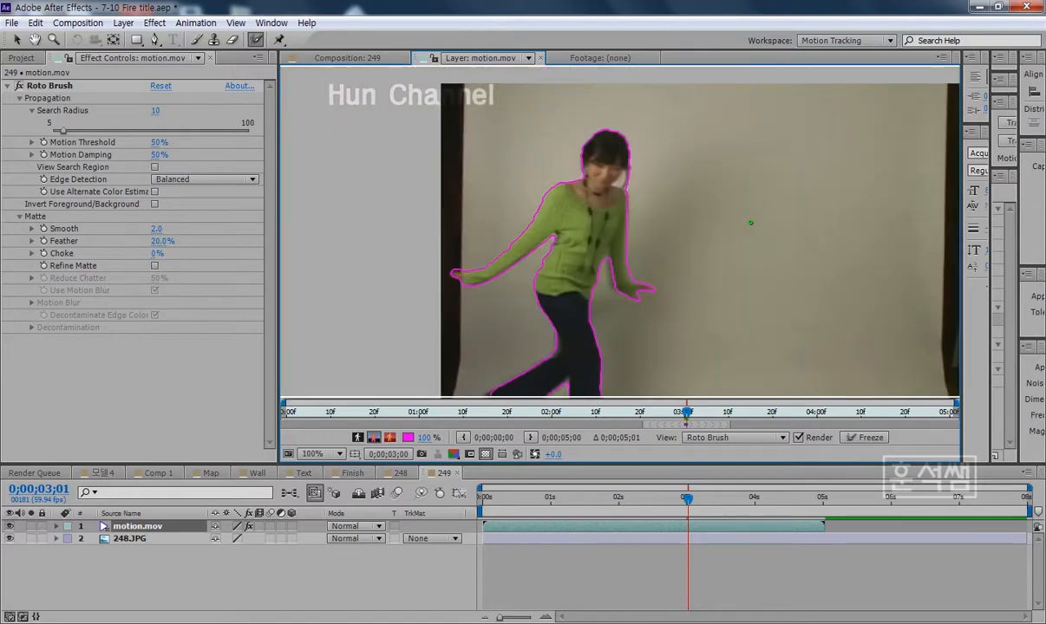
Advance to 0;00;03;02 and extend the foreground over the dancer's cut-off hand and the raised trouser cuff
key("Page_Down")
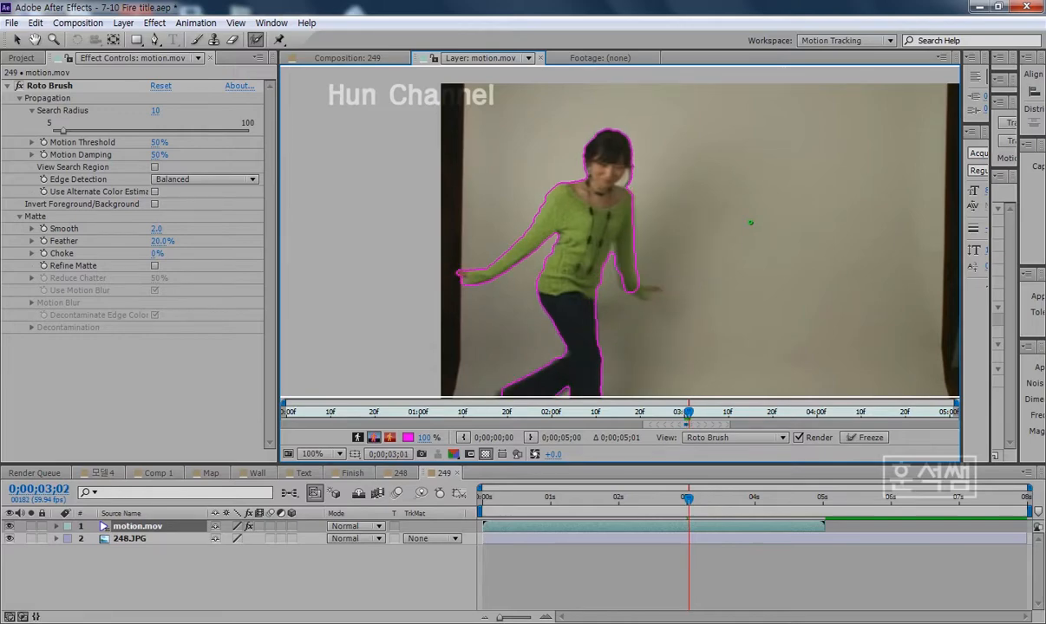
scroll(649, 328, "up", 2)
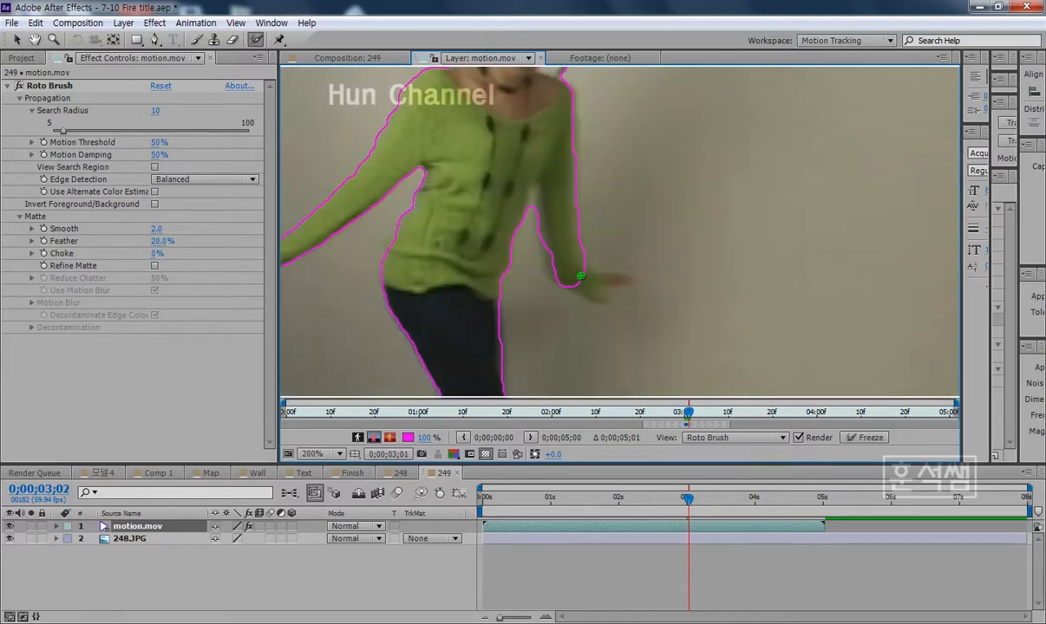
left_click_drag(589, 284, 625, 284)
left_click_drag(356, 367, 469, 225)
left_click_drag(425, 341, 417, 353)
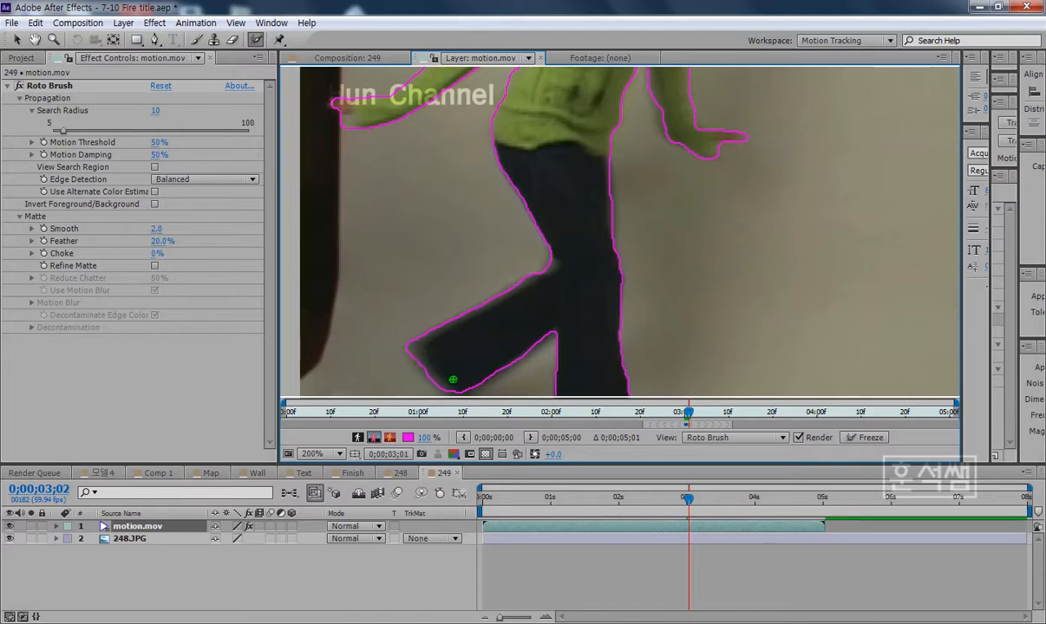
mouse_move(479, 379)
left_mouse_down()
mouse_move(462, 302)
mouse_move(461, 325)
mouse_move(423, 326)
mouse_move(437, 311)
left_mouse_up()
key("alt+w")
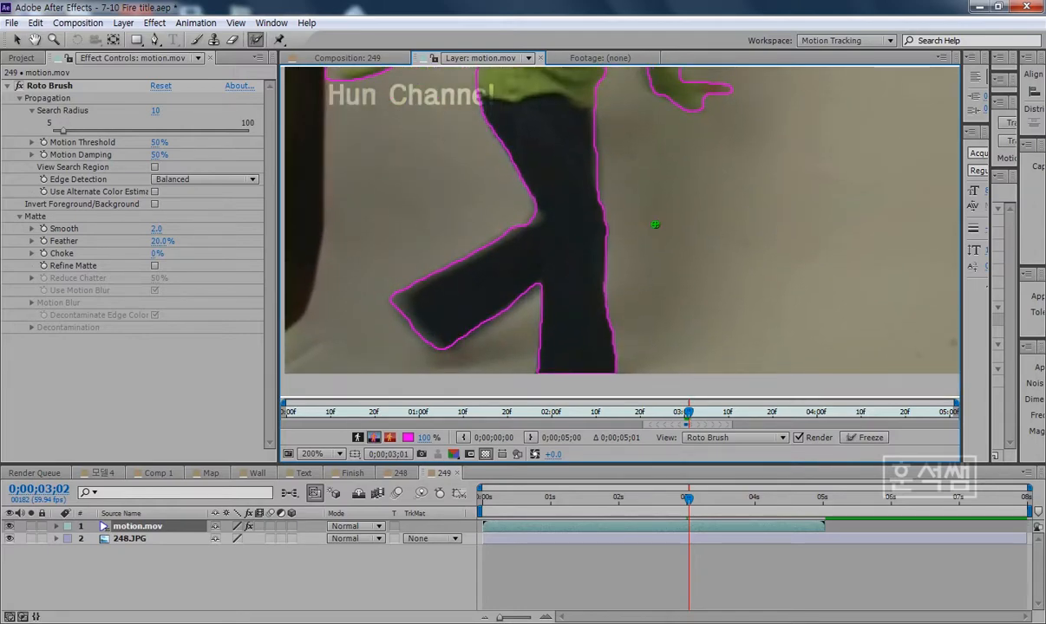
scroll(618, 217, "down", 2)
left_click_drag(682, 201, 663, 252)
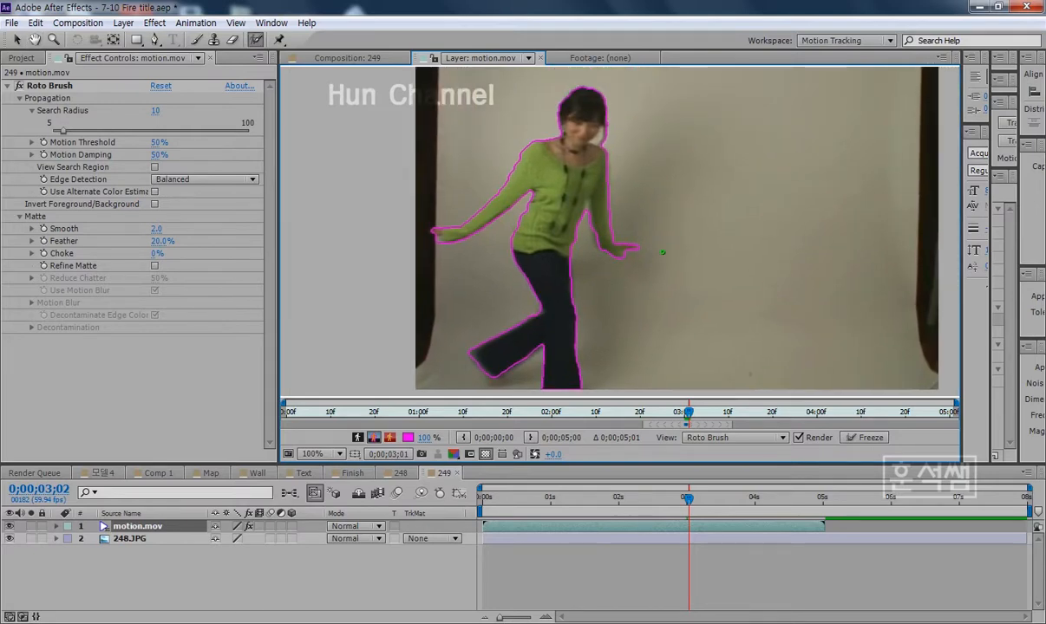
Advance the motion.mov layer to 0;00;03;04, extend the foreground over the dancer's cut-off front hand, and continue to 0;00;03;06
key("Page_Down")
key("Page_Down")
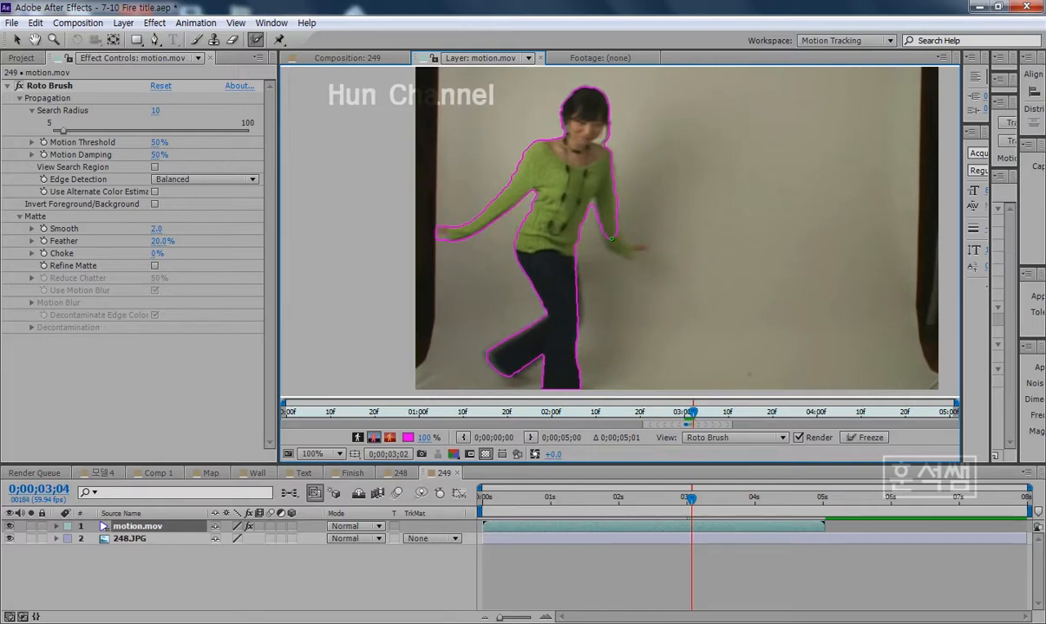
left_click_drag(611, 233, 640, 248)
key("Page_Down")
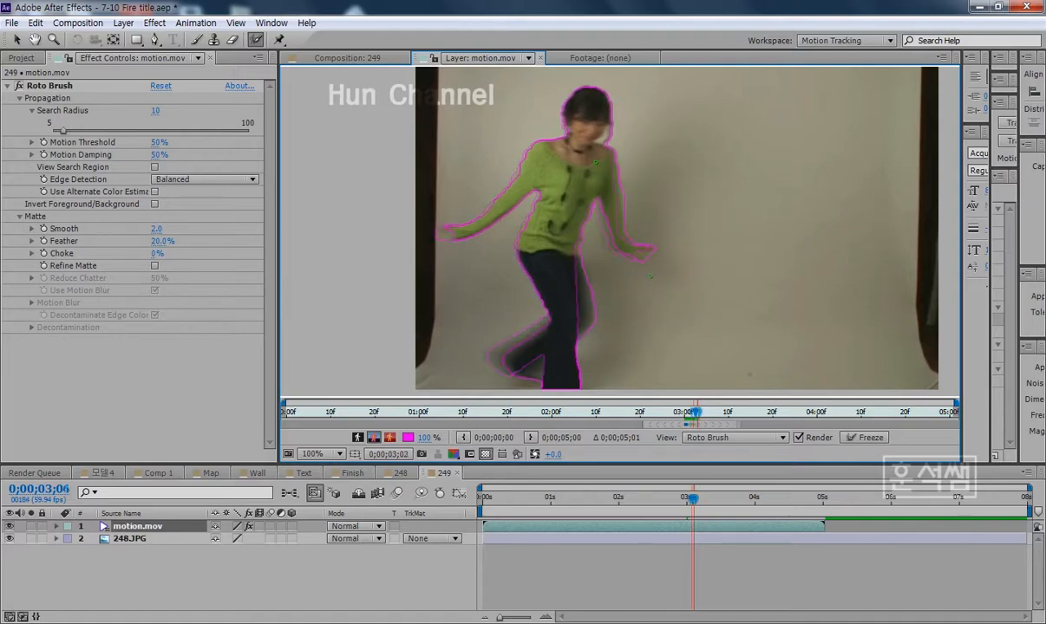
Save the project and check the dancer's cutout in composition 249, going back to 0;00;03;00
key("ctrl+s")
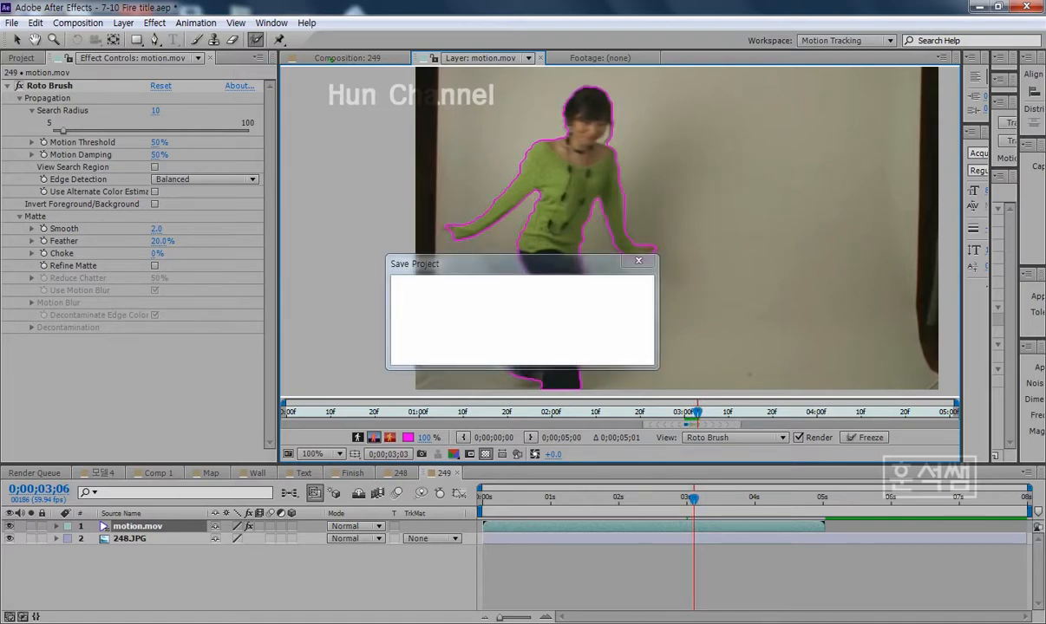
left_click(324, 57)
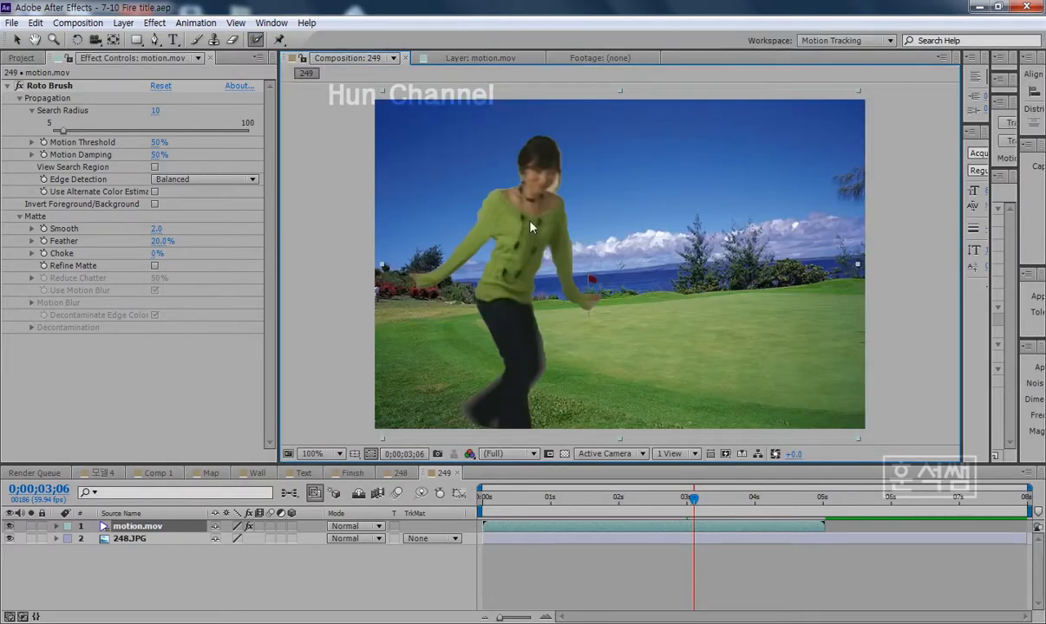
left_click_drag(692, 496, 686, 495)
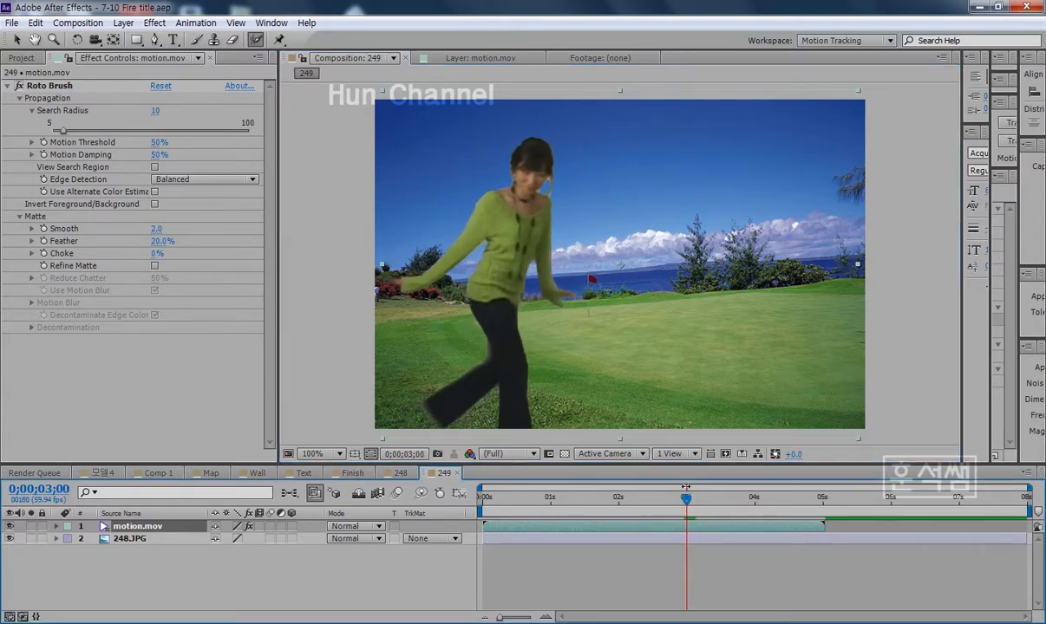
Switch to the Notepad file 영상에 투명 영역 설정 and enlarge its window to review the mask, track matte and key methods
key("alt+Tab")
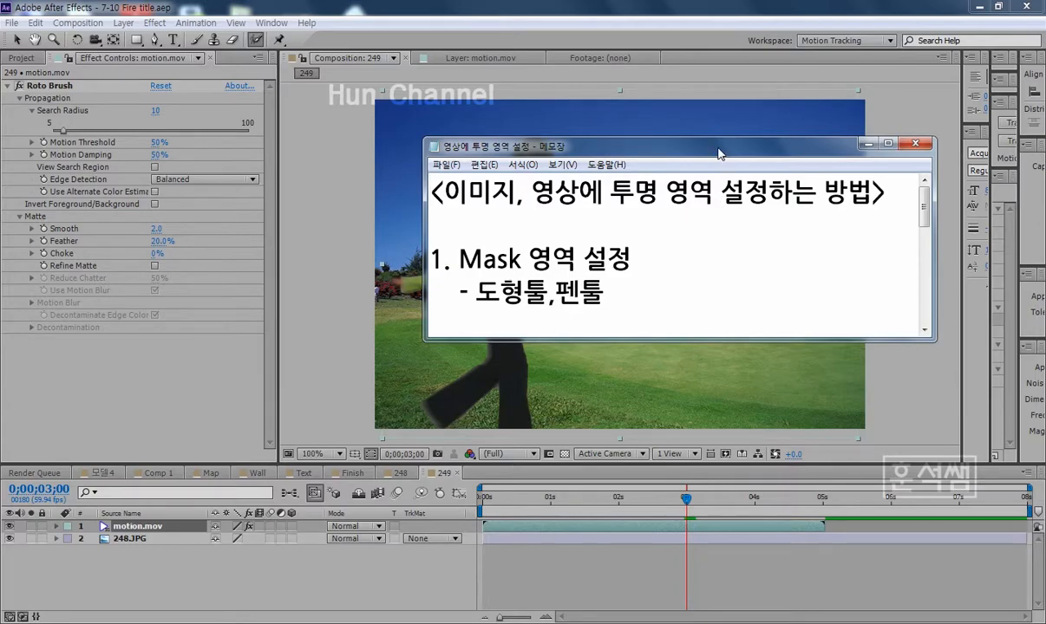
left_click_drag(718, 154, 549, 102)
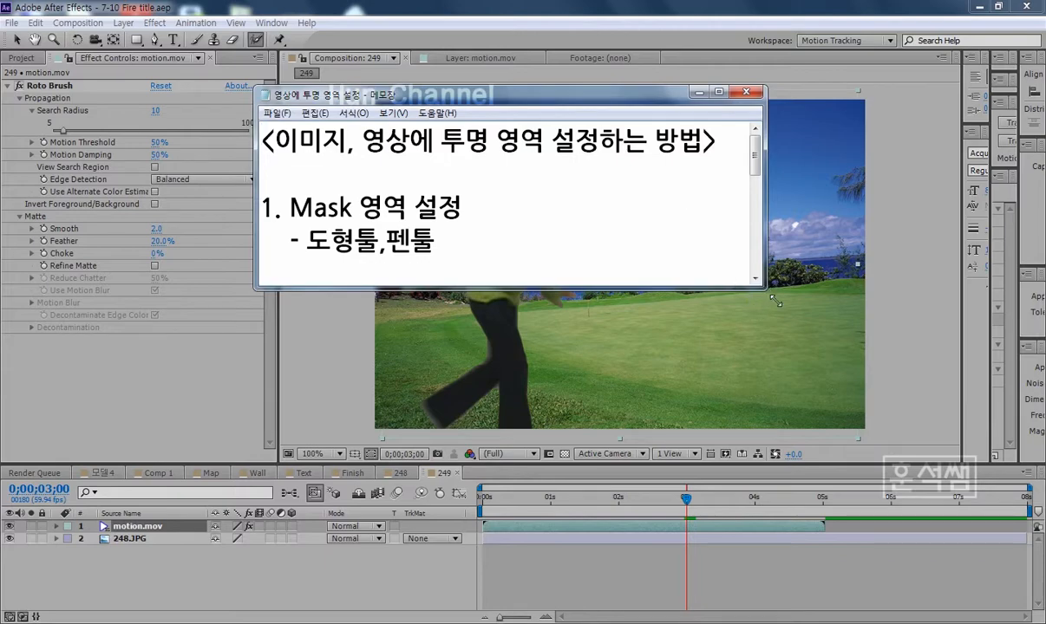
mouse_move(766, 289)
left_mouse_down()
mouse_move(789, 315)
mouse_move(826, 317)
left_mouse_up()
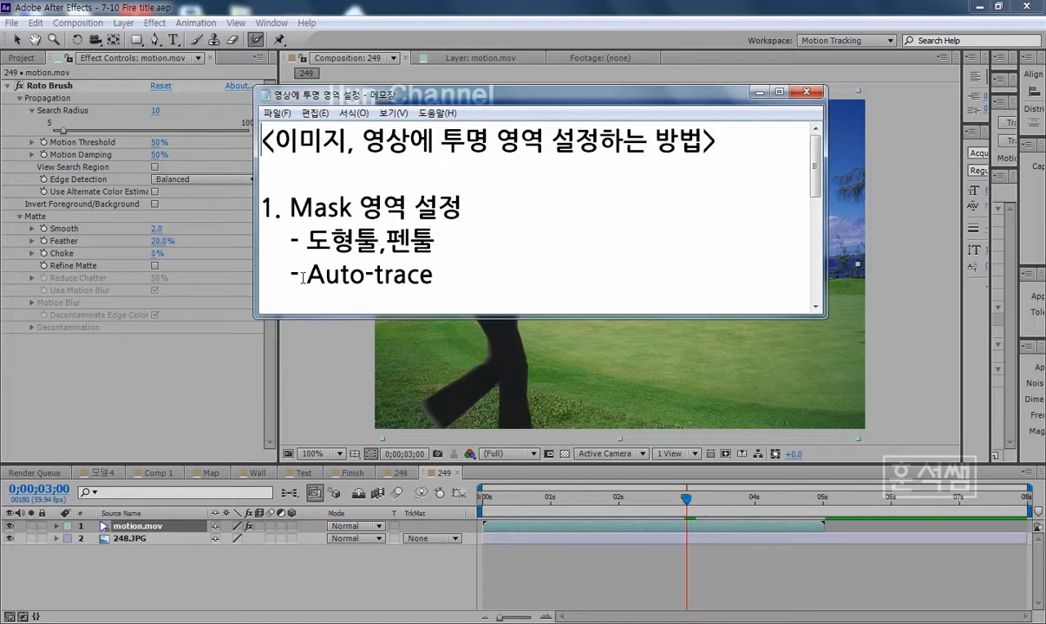
left_click(302, 276)
left_click_drag(425, 87, 426, 52)
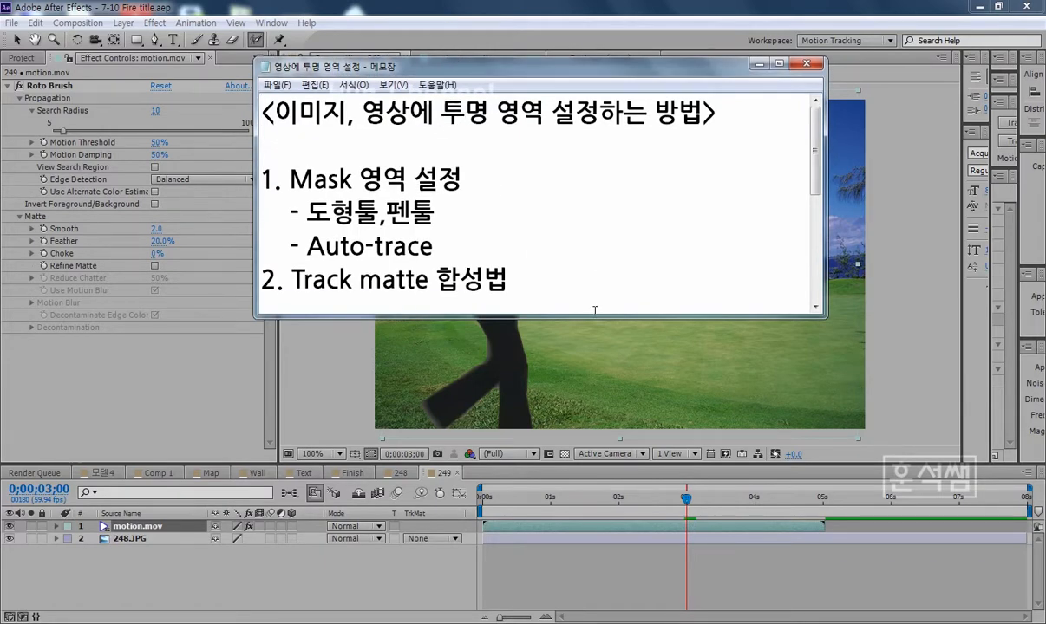
left_click_drag(593, 317, 595, 344)
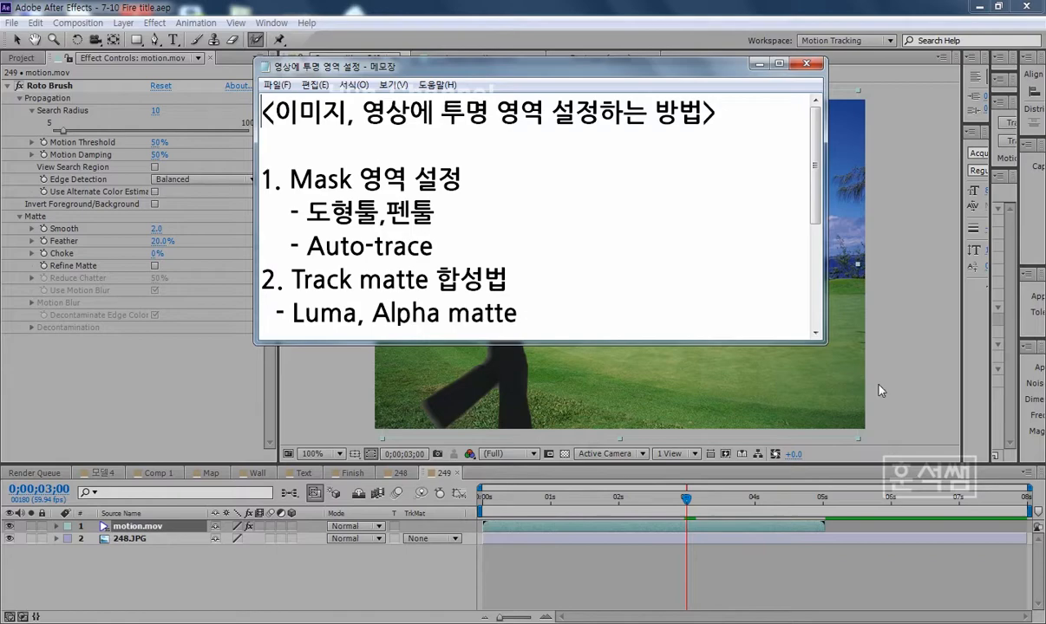
left_click_drag(824, 342, 845, 430)
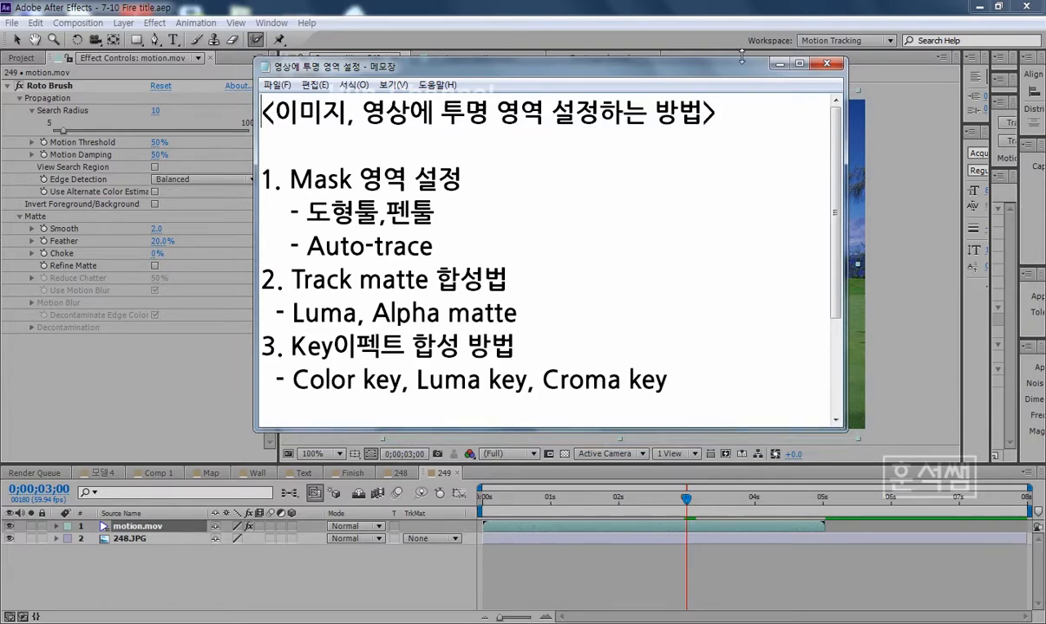
left_click_drag(730, 74, 680, 52)
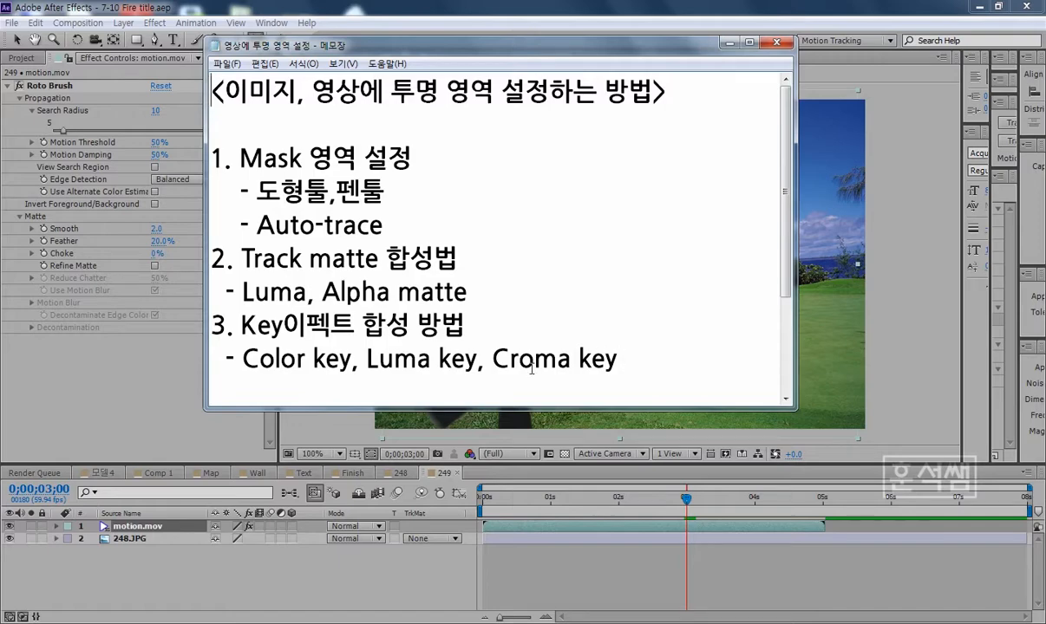
Highlight the Color key, Luma key, Croma key line in the notes, and enlarge the window to read the Roto Brush entry
left_click(625, 366)
left_click_drag(627, 364, 210, 363)
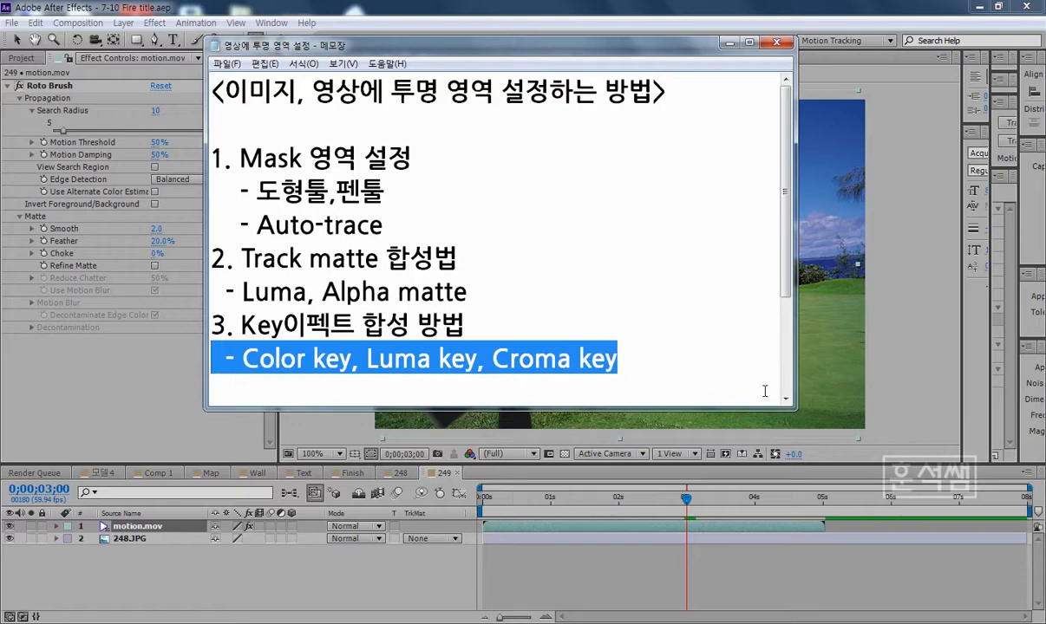
left_click(728, 357)
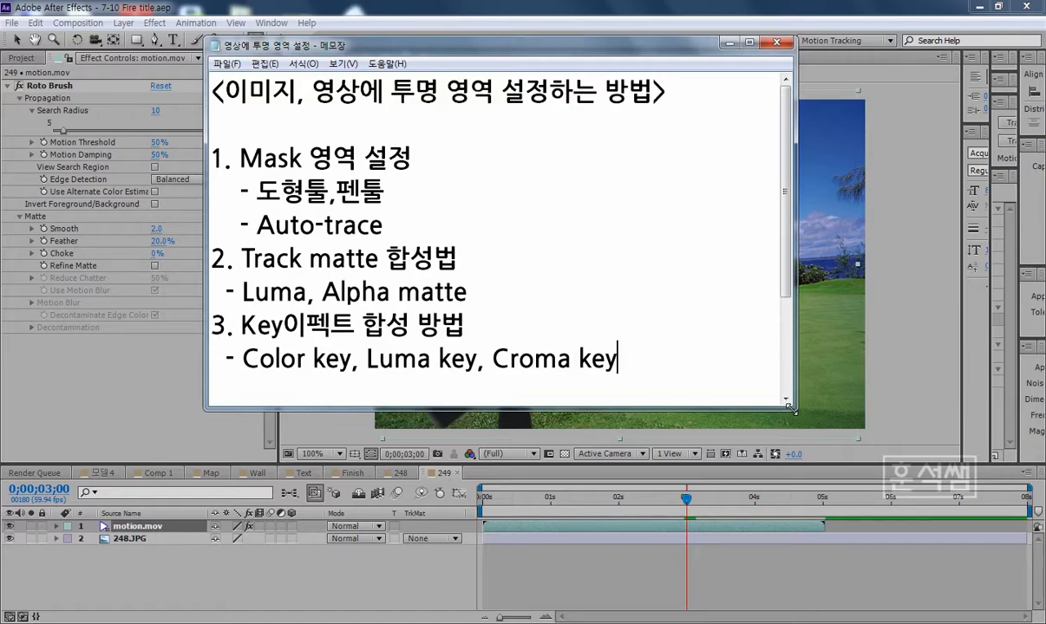
left_click_drag(788, 406, 830, 512)
left_click_drag(646, 43, 649, 17)
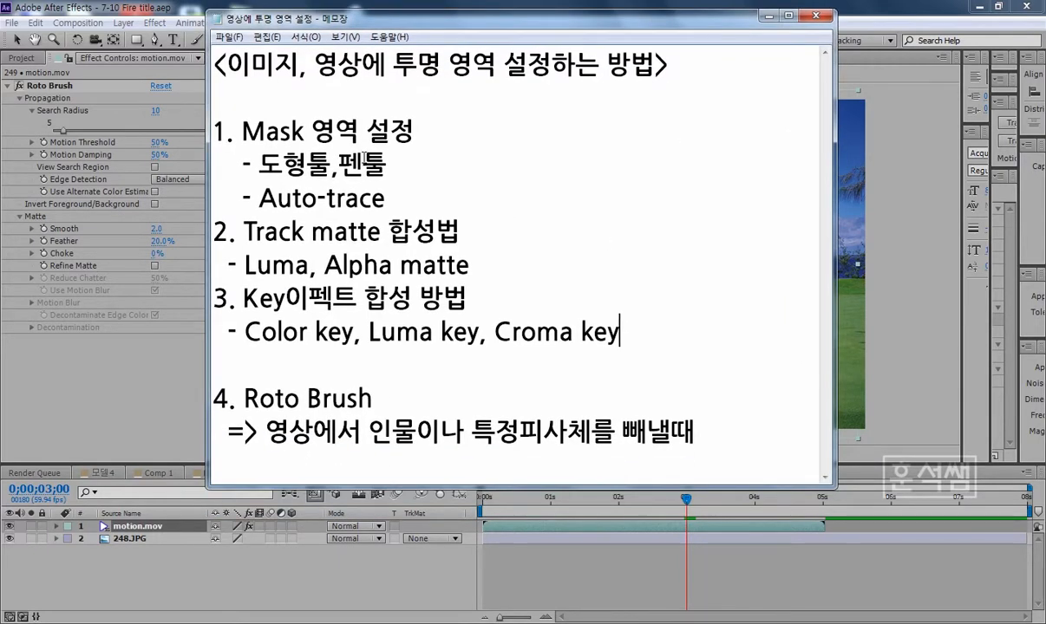
Move the notes aside to view the cutout in composition 249, bring them back, and highlight Roto Brush in item 4
left_click_drag(413, 24, 486, 318)
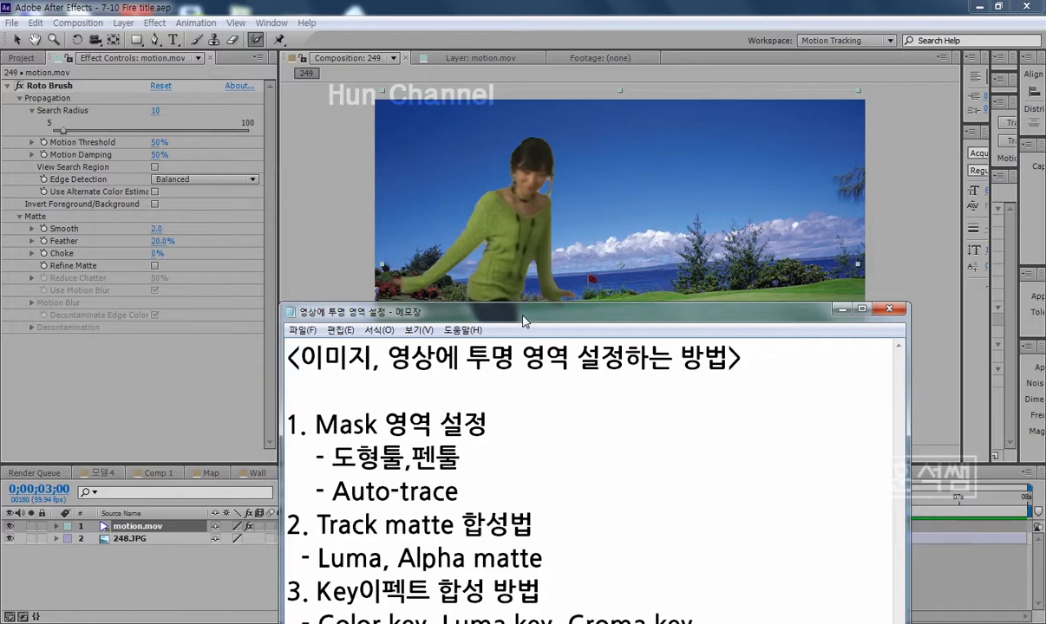
left_click_drag(523, 320, 473, 36)
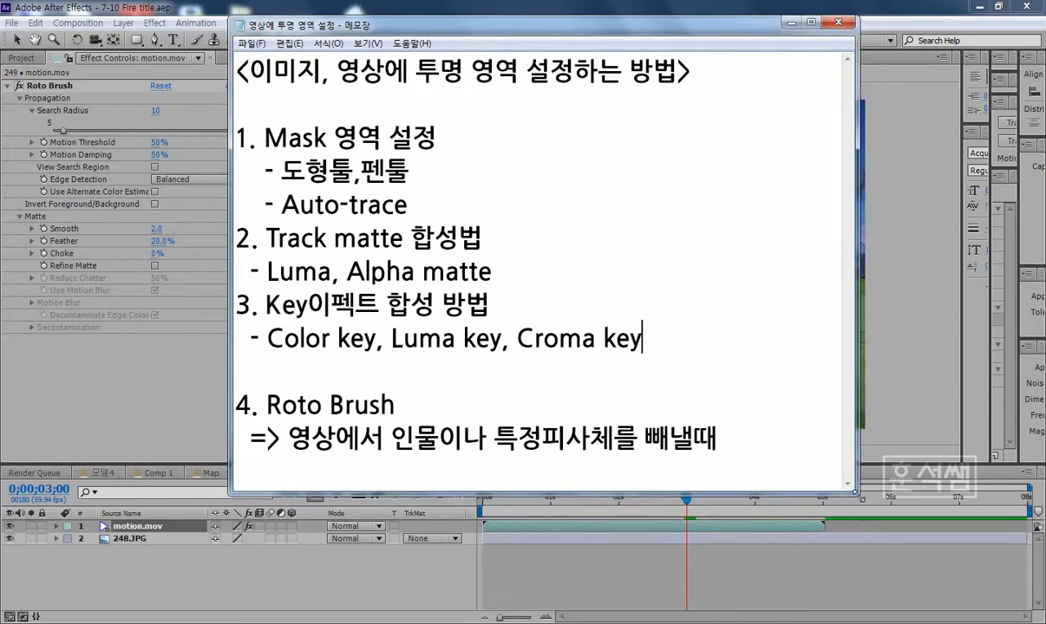
left_click_drag(854, 491, 861, 483)
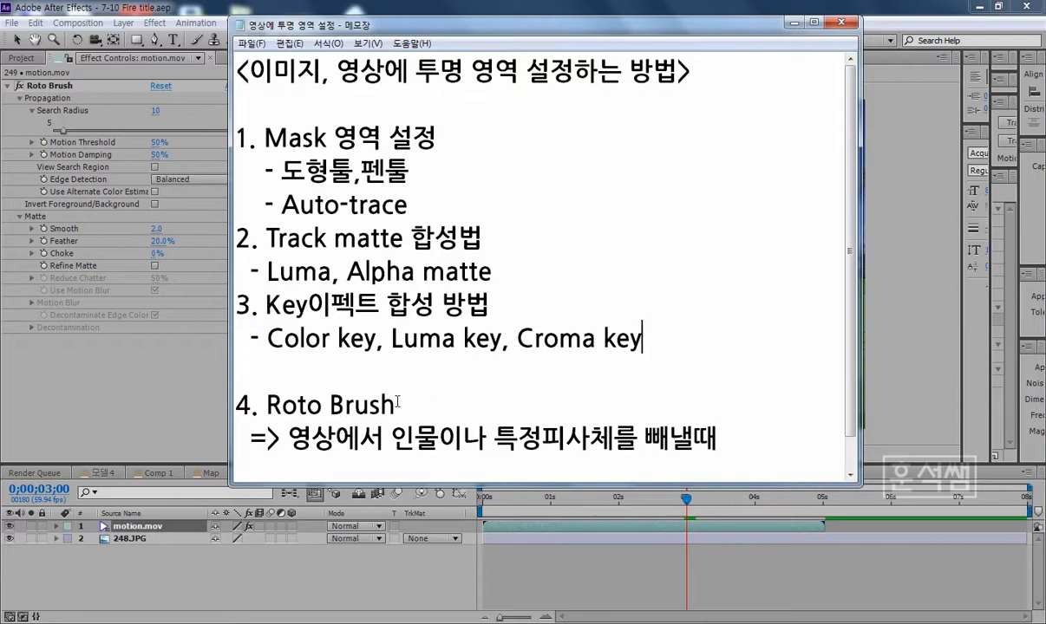
left_click_drag(397, 402, 269, 404)
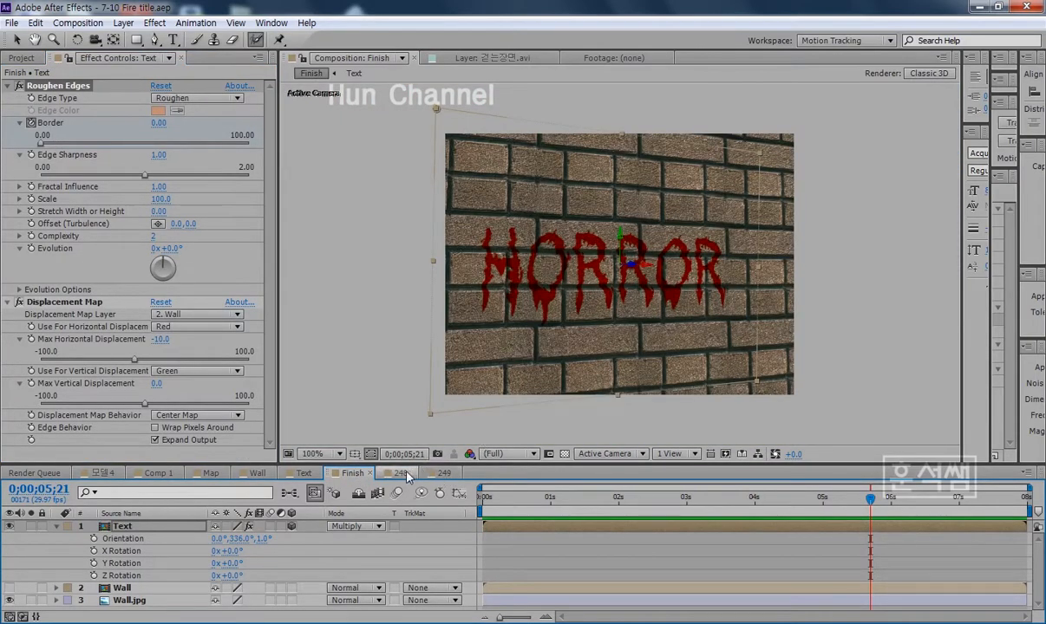
Switch back to After Effects and inspect the 걷는장면.avi layer in composition 248 at 0;00;01;16
left_click(401, 474)
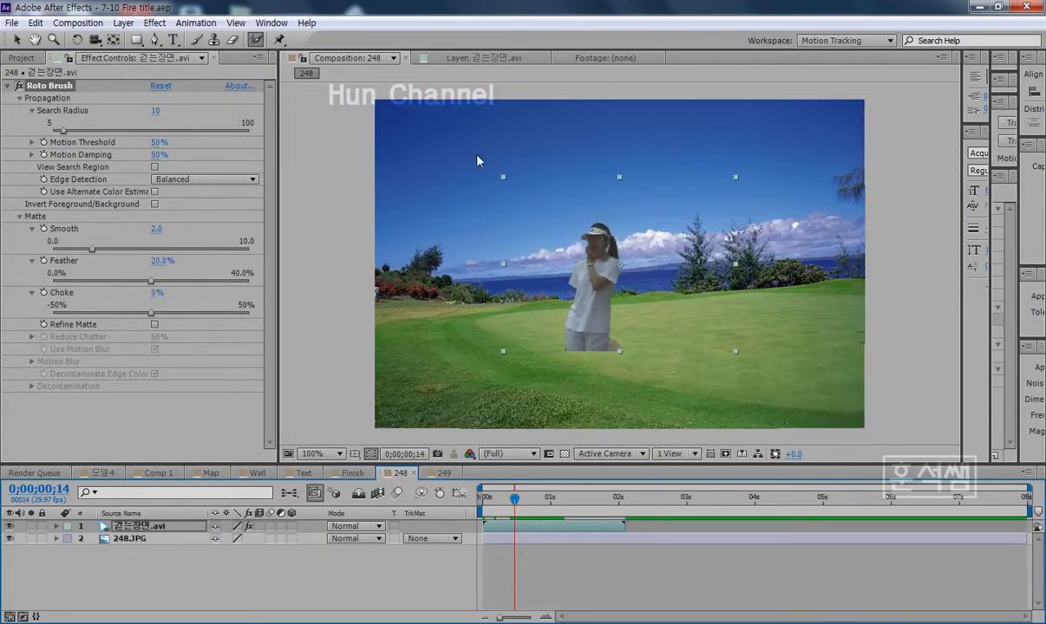
left_click(584, 496)
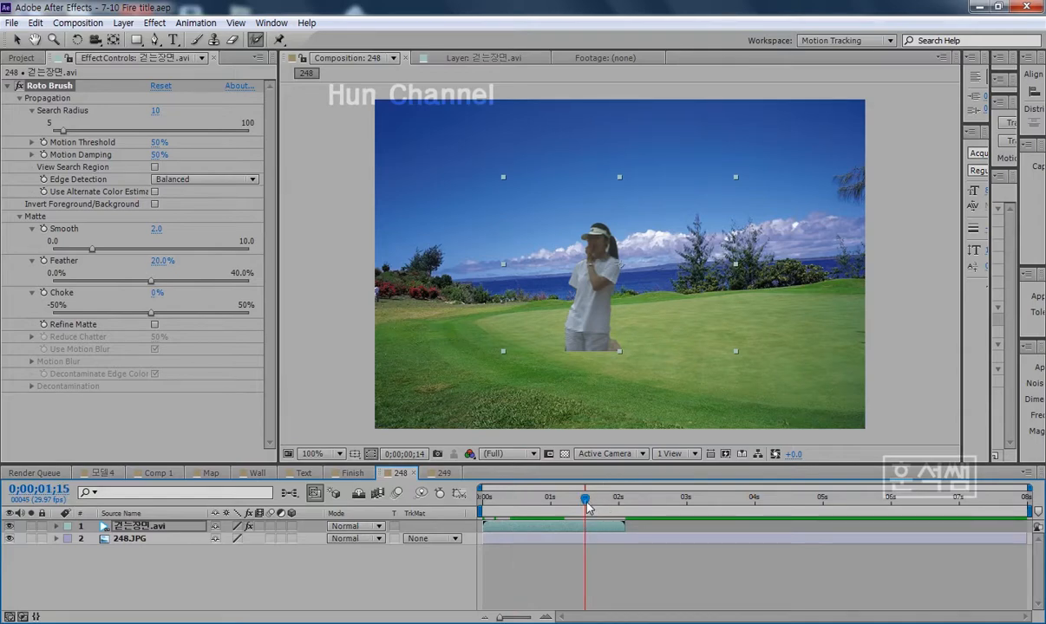
left_click(587, 507)
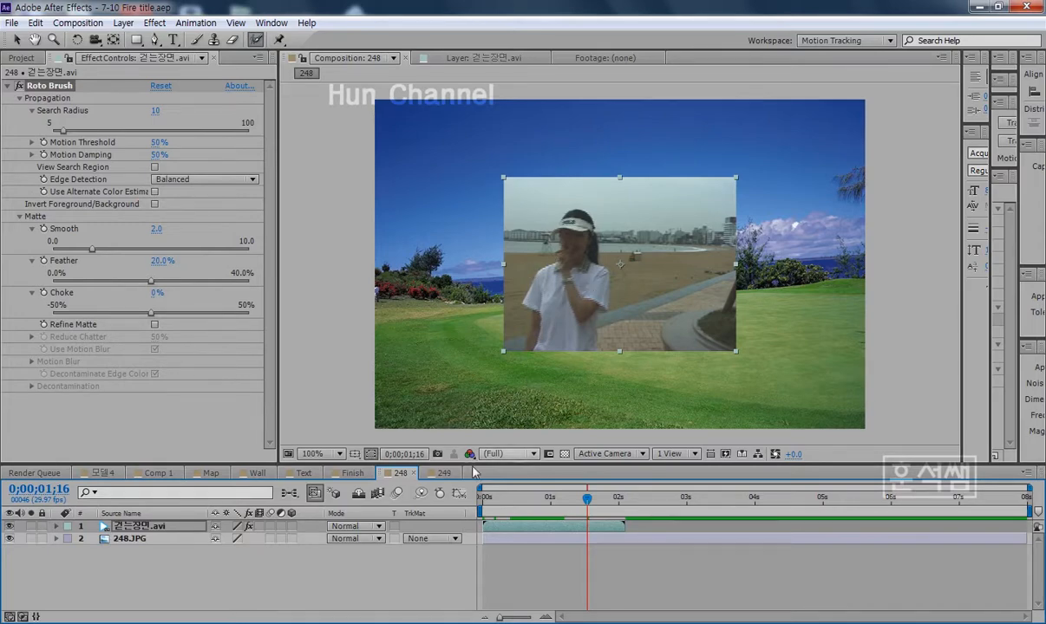
Return to the 영상에 투명 영역 설정 notes and place the text cursor at the end of the Roto Brush description line
mouse_move(515, 623)
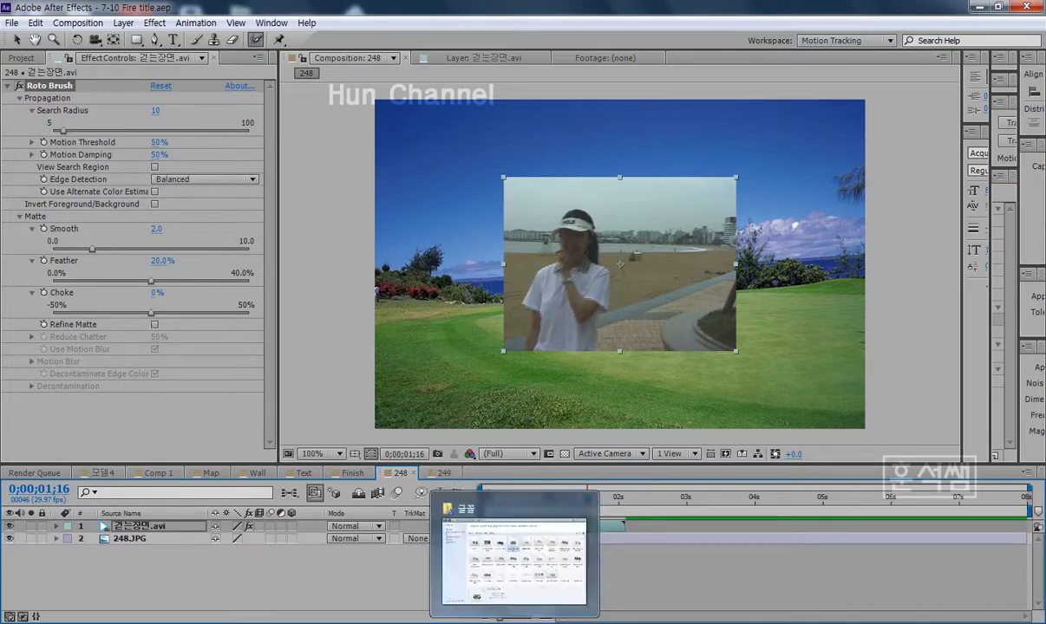
mouse_move(378, 623)
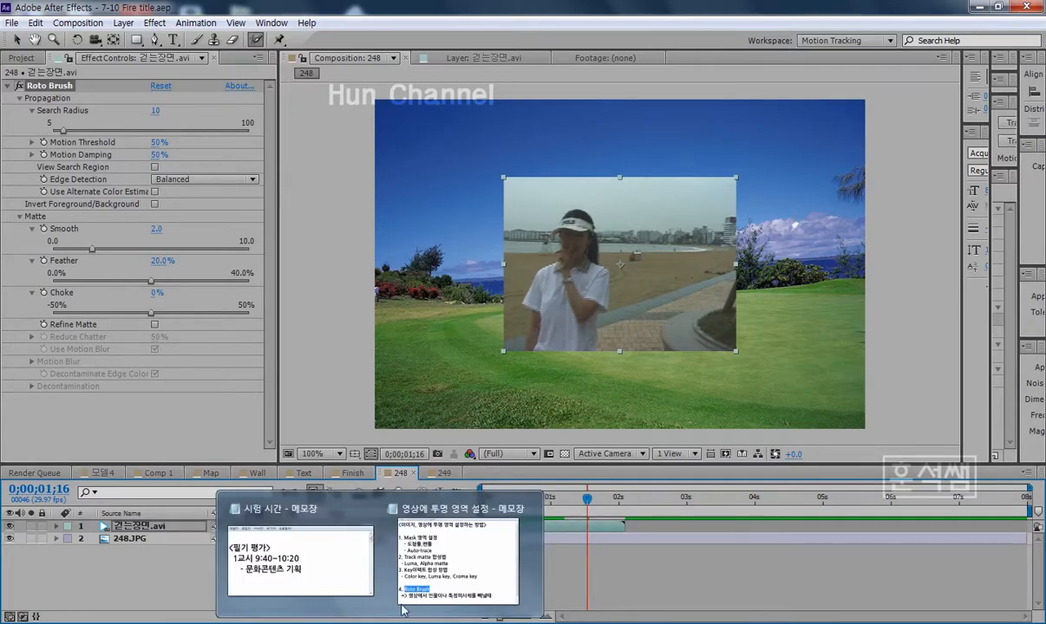
left_click(403, 610)
left_click(392, 406)
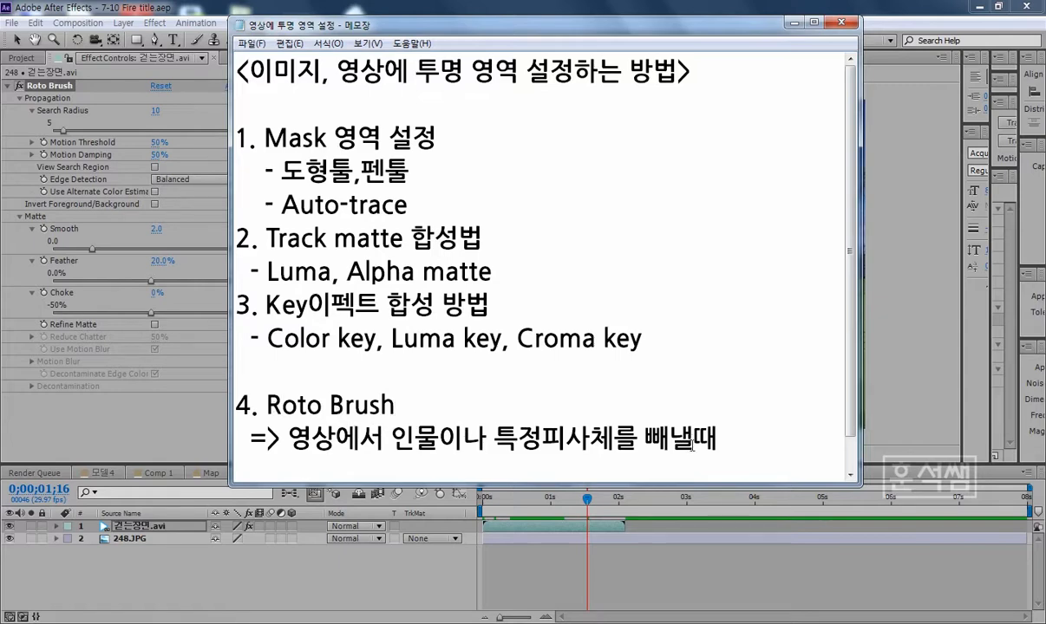
left_click_drag(861, 486, 866, 499)
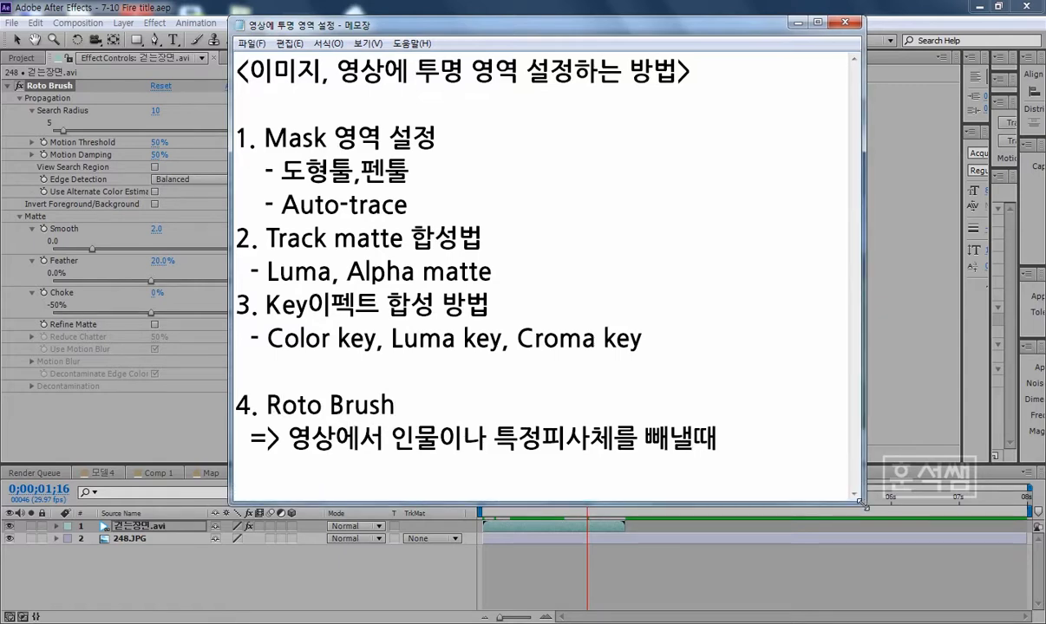
left_click(718, 438)
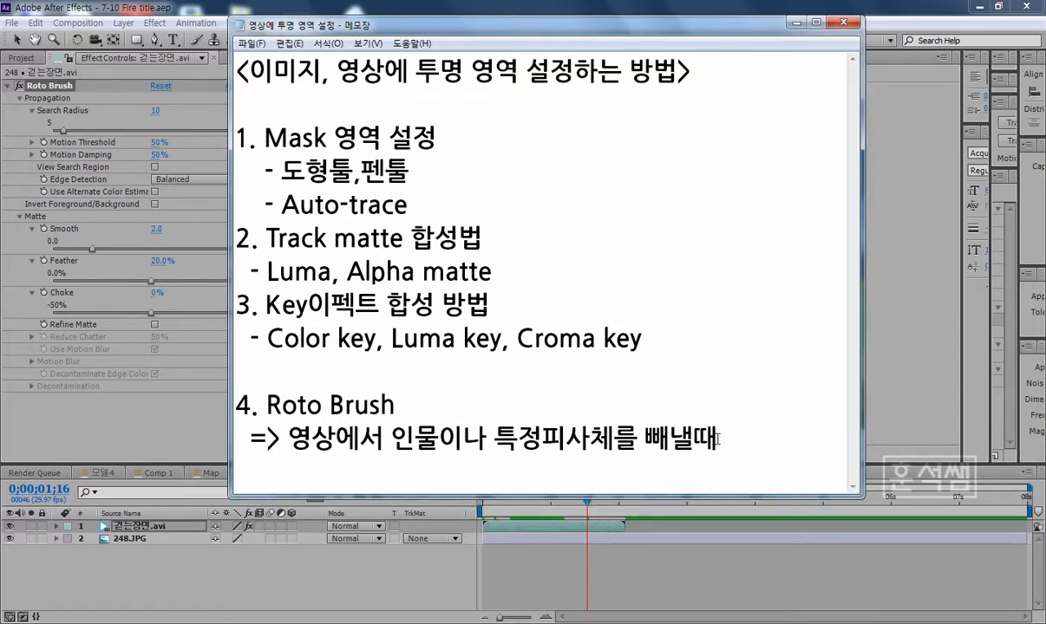